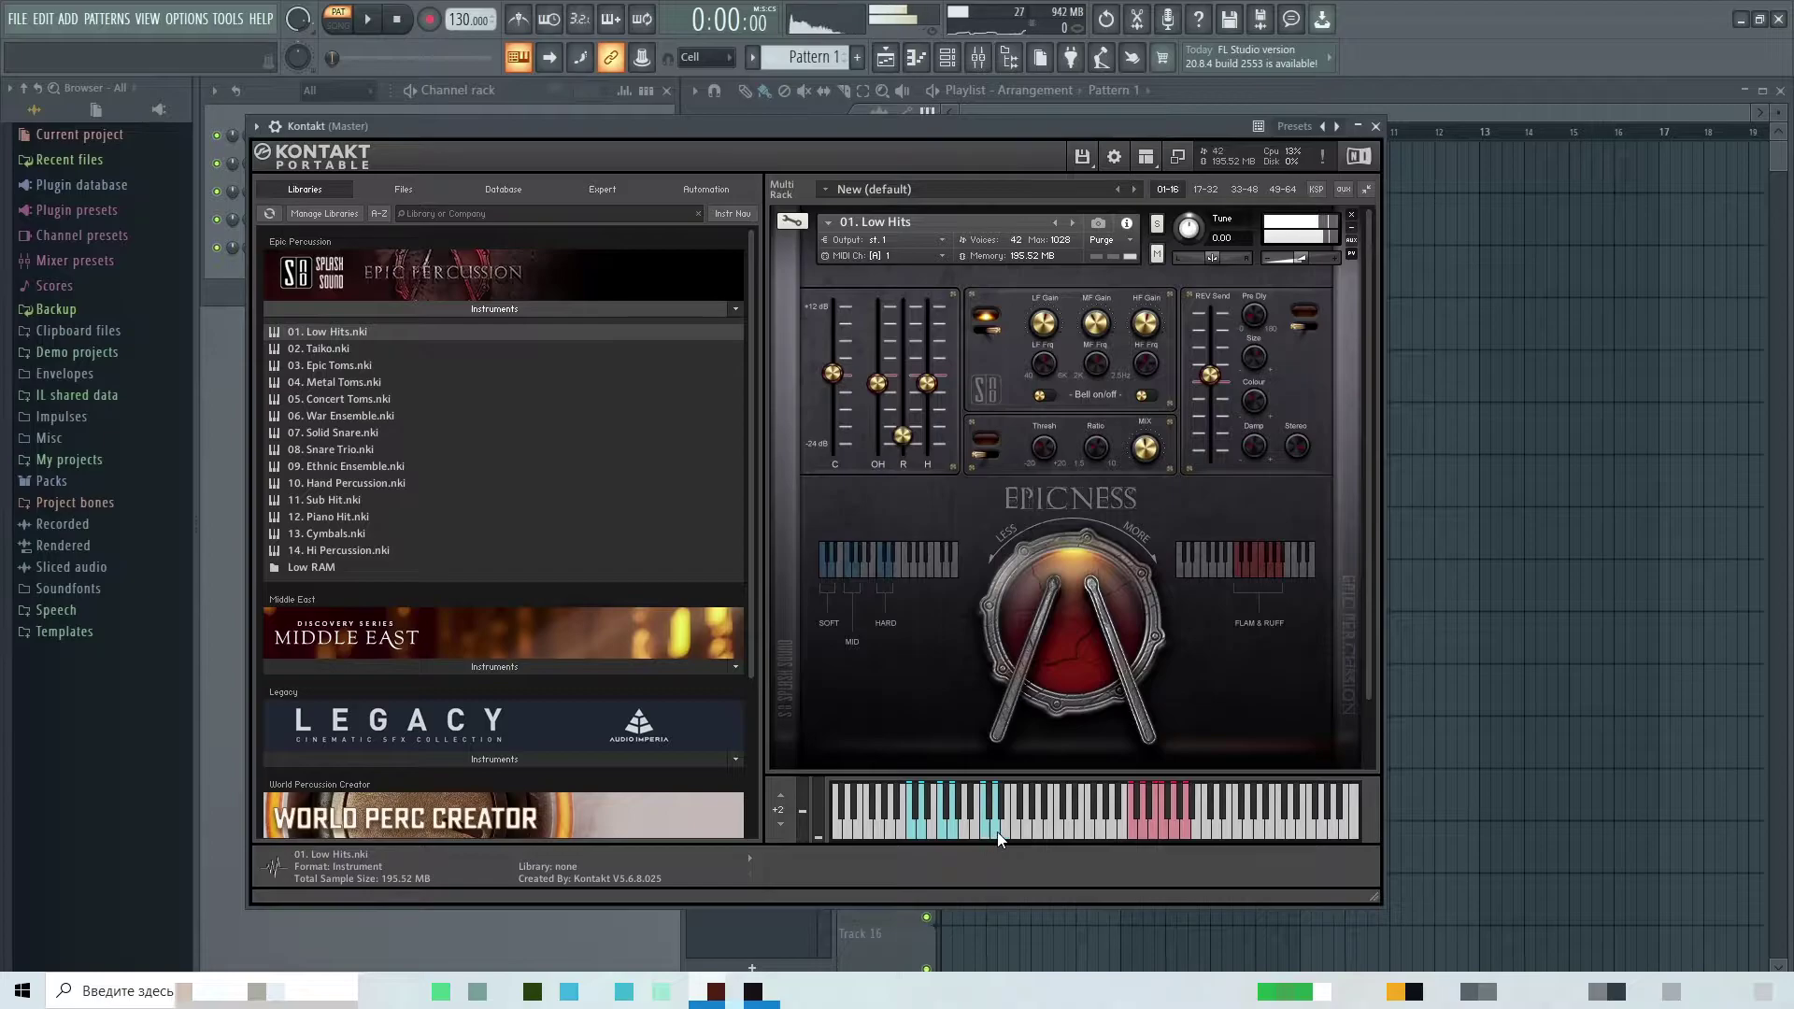
# Step: Audition the Flam & Ruff keys of the Low Hits instrument one after another
pyautogui.click(1132, 826)
pyautogui.click(1146, 833)
pyautogui.click(1152, 837)
pyautogui.click(1164, 836)
pyautogui.click(1170, 837)
pyautogui.click(1174, 834)
pyautogui.click(1185, 832)
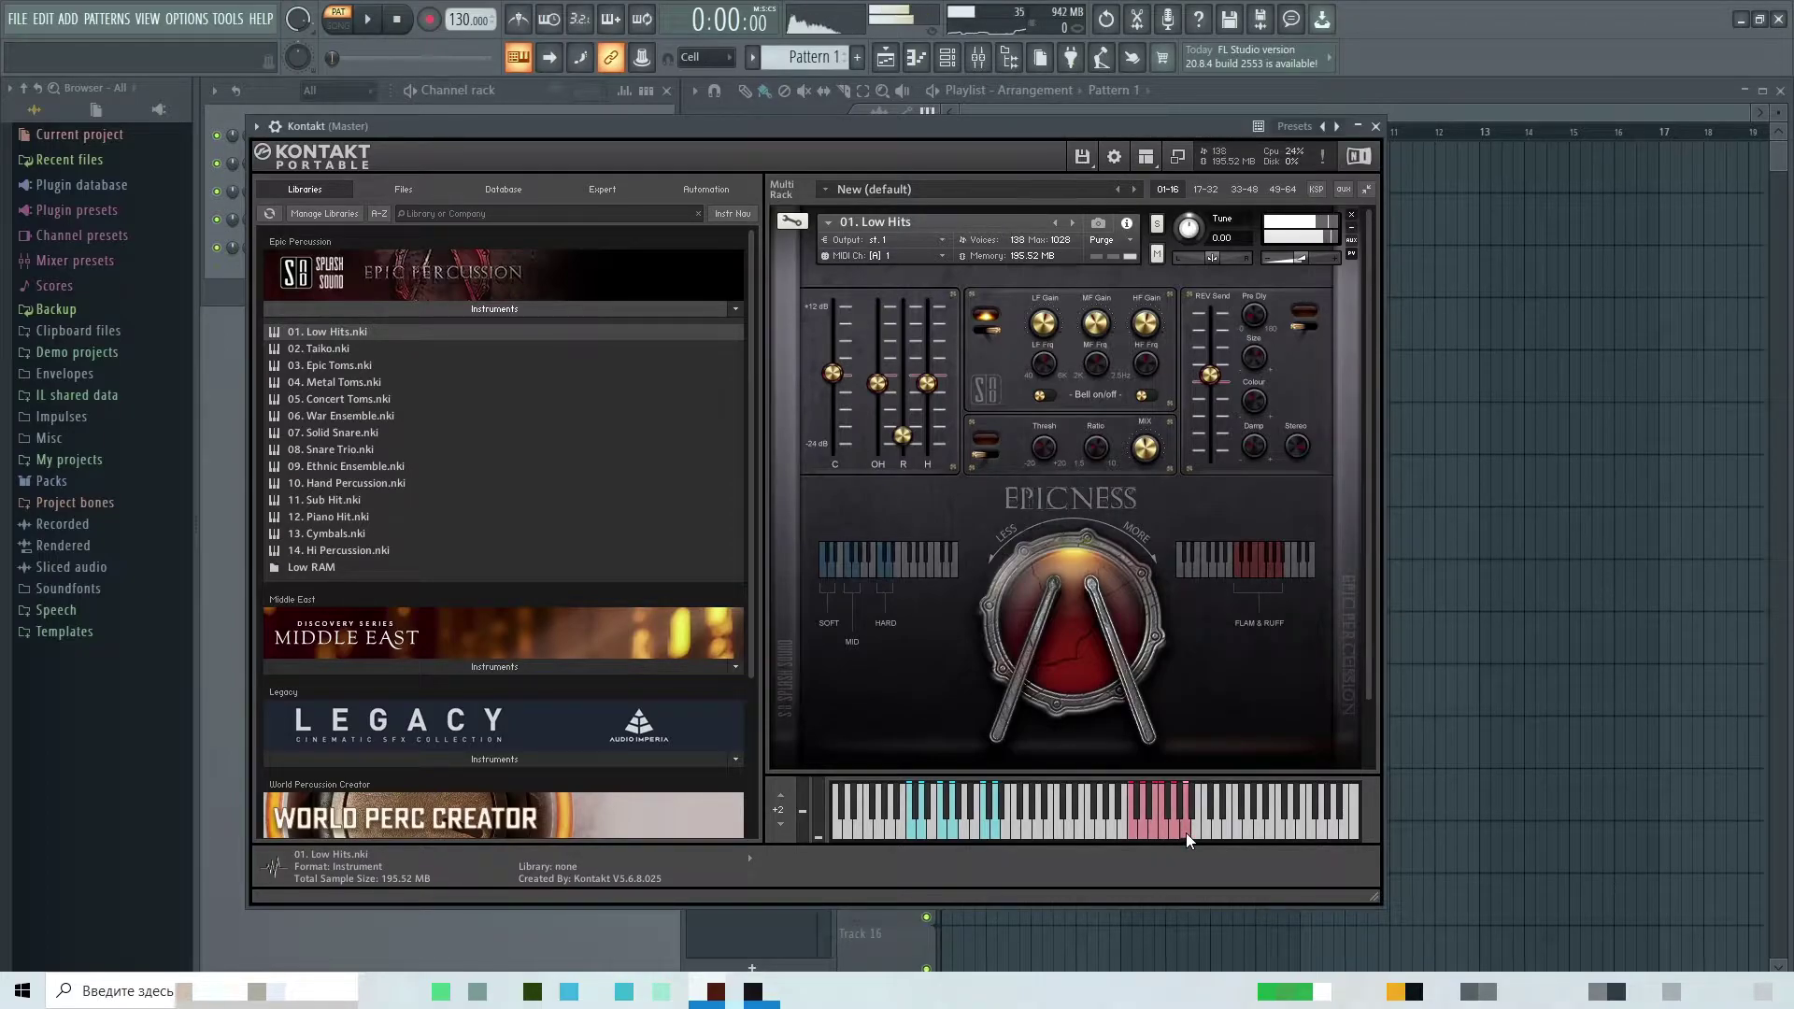
# Step: Replace Low Hits with the 02. Taiko instrument and audition its soft, hard, rim and sticks keys
pyautogui.click(1352, 214)
pyautogui.moveTo(340, 351); pyautogui.dragTo(1080, 432)
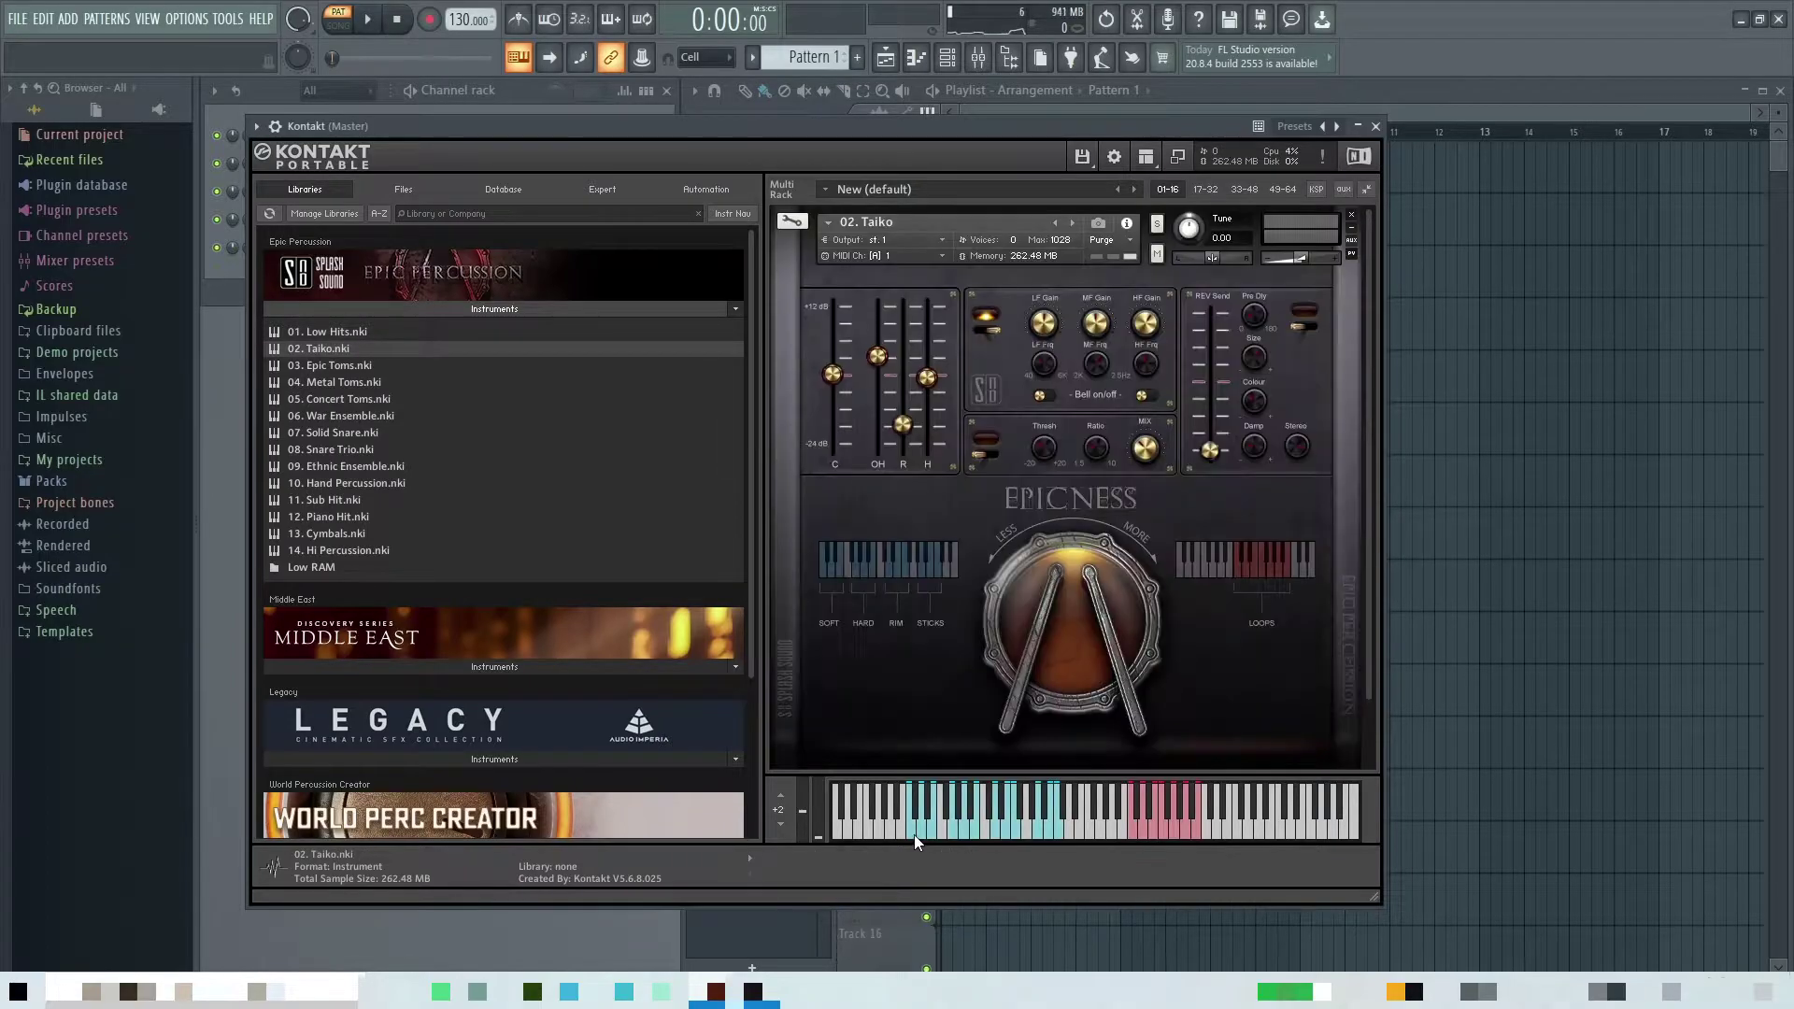
pyautogui.click(914, 833)
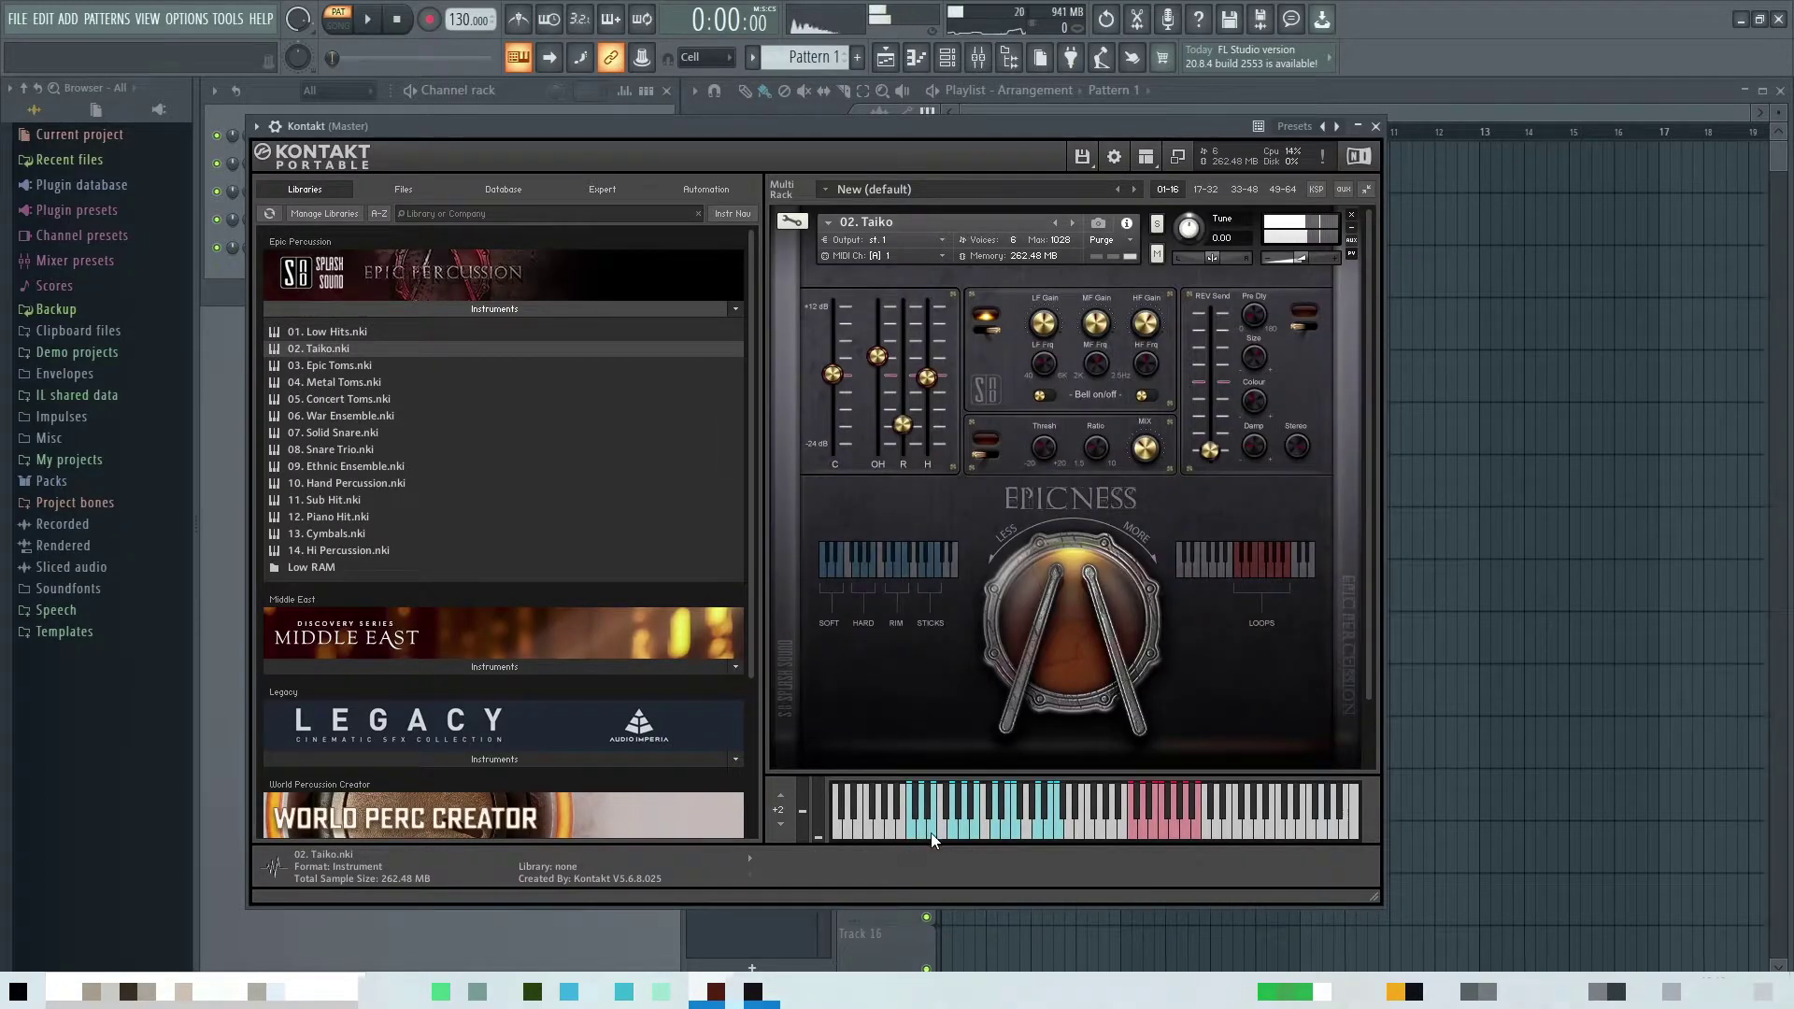
pyautogui.click(953, 833)
pyautogui.click(962, 832)
pyautogui.click(973, 833)
pyautogui.click(996, 831)
pyautogui.click(1002, 832)
pyautogui.click(1016, 836)
pyautogui.click(1039, 833)
pyautogui.click(1050, 832)
pyautogui.click(1058, 836)
# Step: Audition the Taiko loop keys while raising the Epicness amount
pyautogui.click(1131, 835)
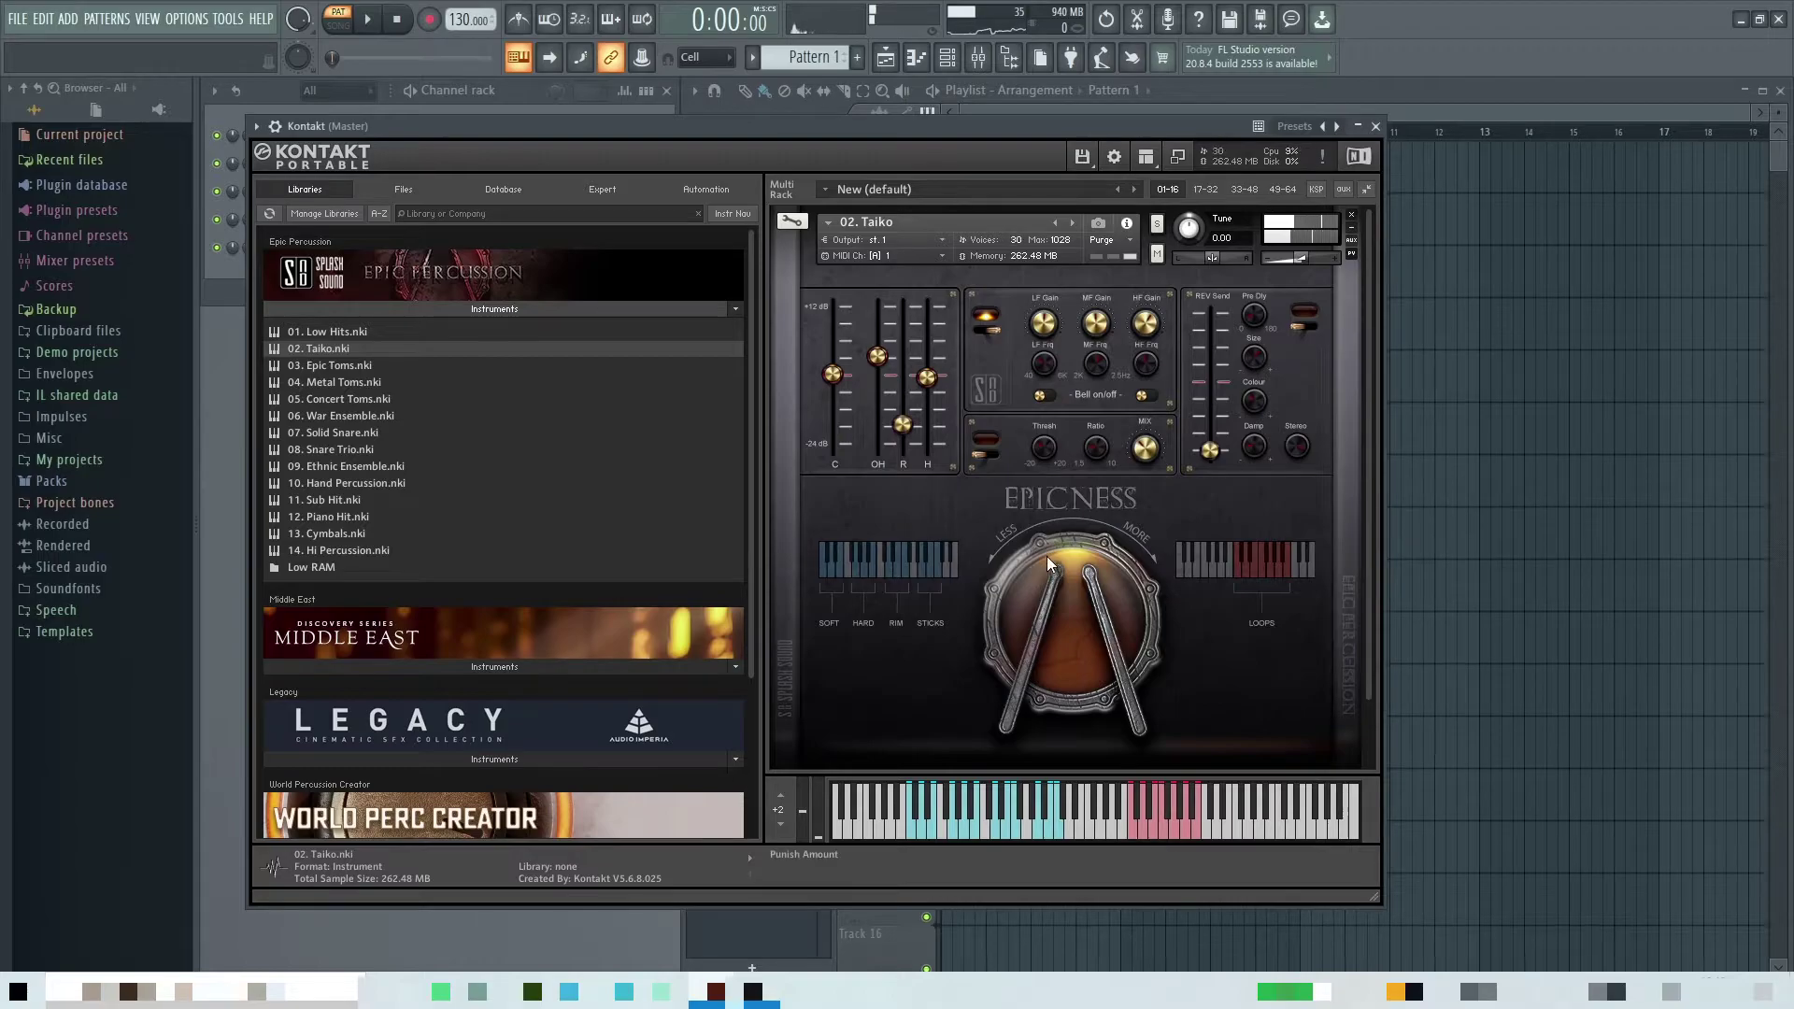
pyautogui.moveTo(1062, 699); pyautogui.dragTo(1058, 565)
pyautogui.click(1174, 830)
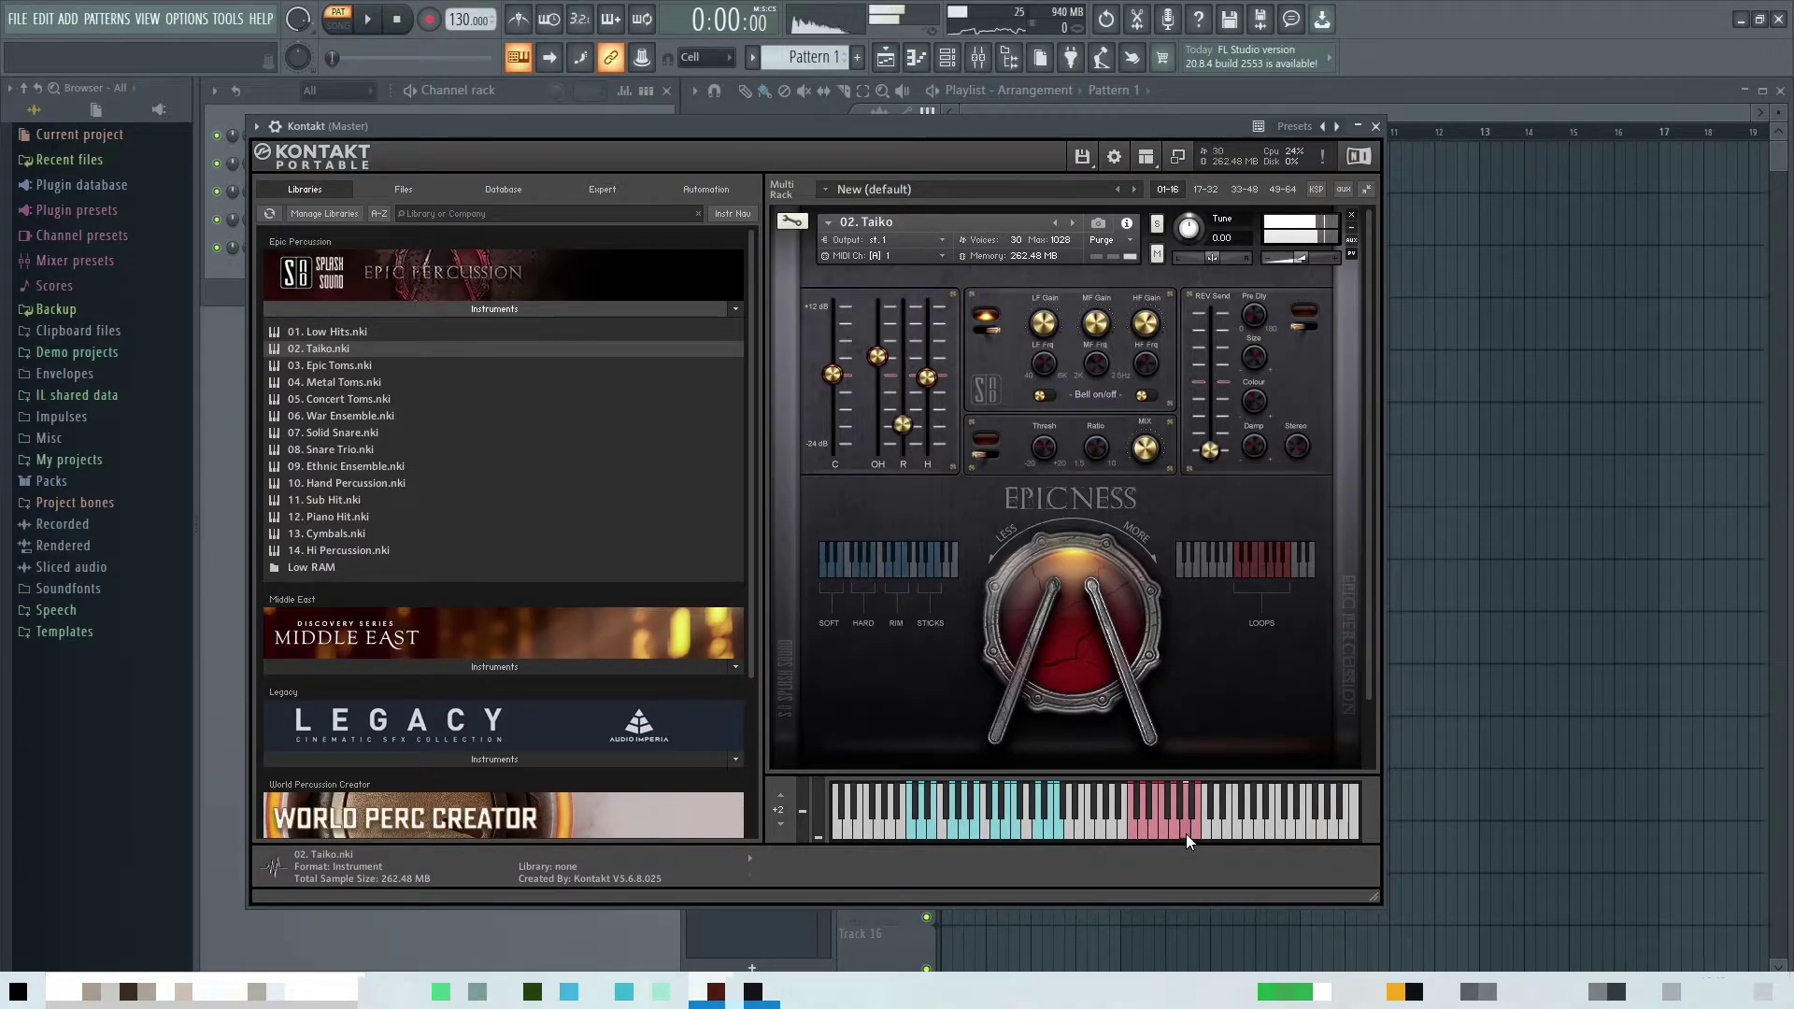
pyautogui.click(1197, 833)
# Step: Replace Taiko with the 03. Epic Toms instrument and audition its ensemble, hit, rim and loop keys
pyautogui.click(1351, 215)
pyautogui.moveTo(329, 366); pyautogui.dragTo(1109, 636)
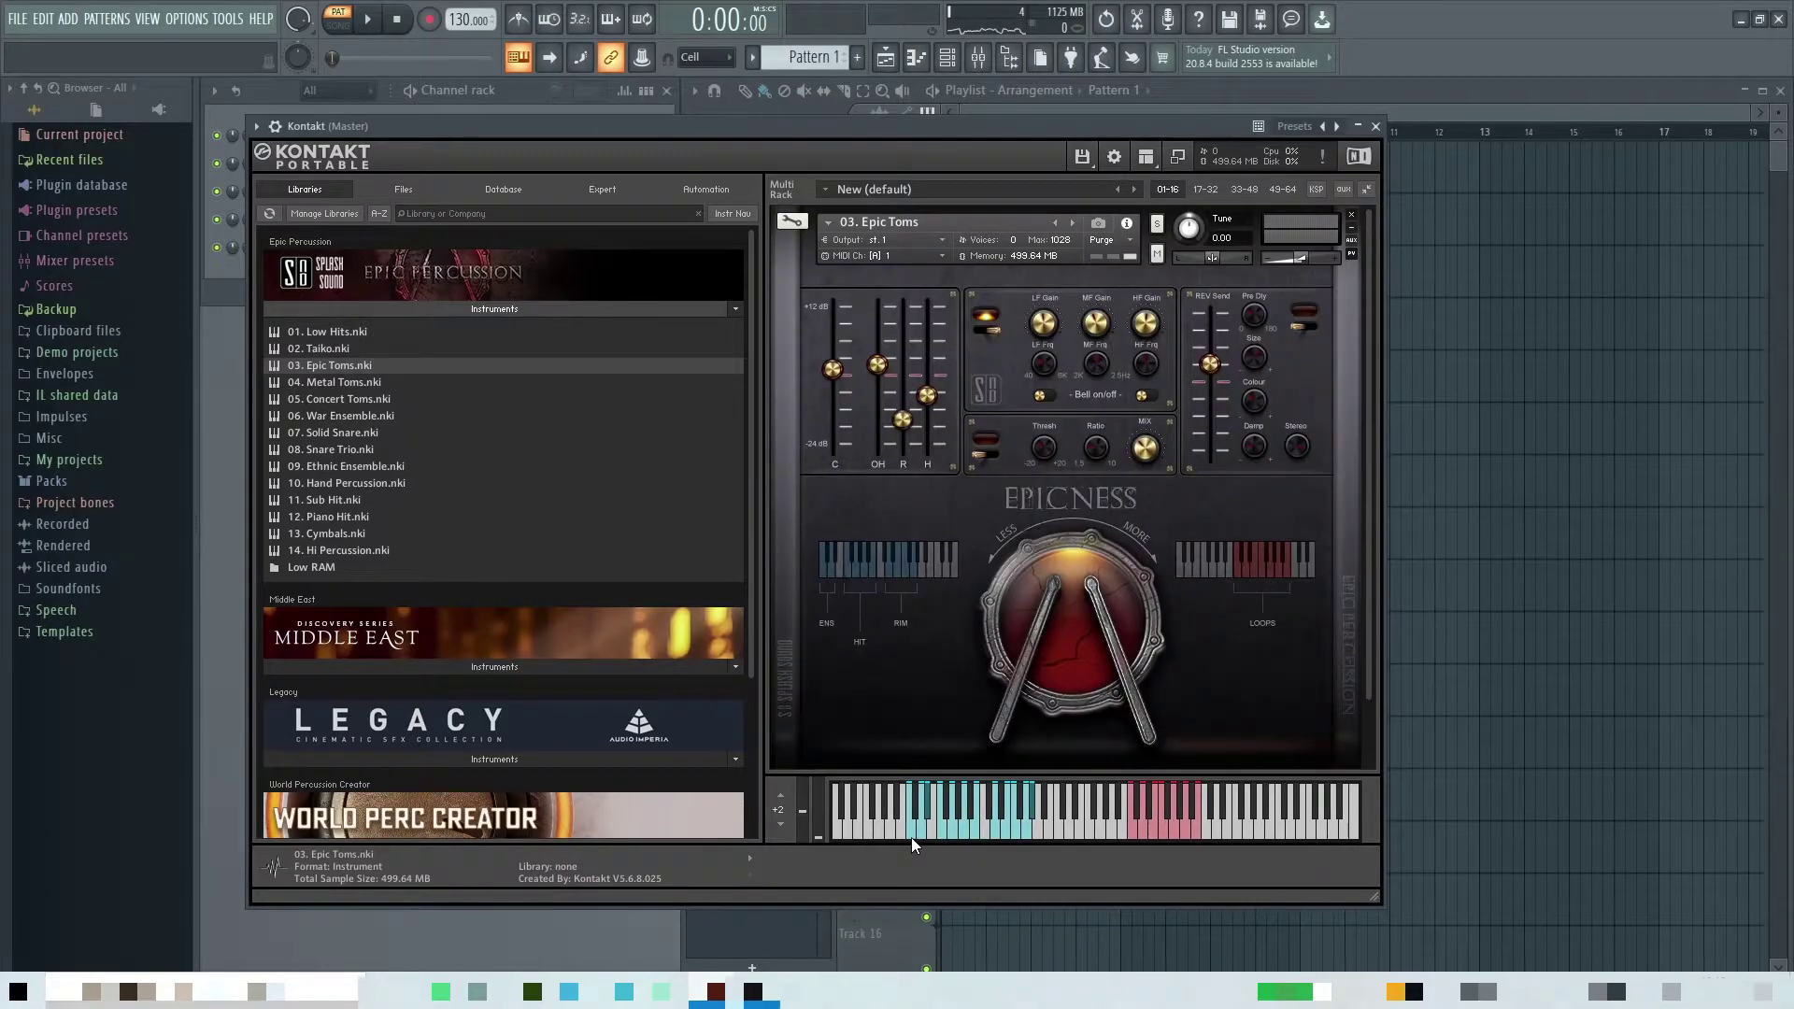
pyautogui.click(911, 837)
pyautogui.click(921, 833)
pyautogui.click(944, 835)
pyautogui.click(953, 835)
pyautogui.click(960, 835)
pyautogui.click(973, 834)
pyautogui.click(997, 829)
pyautogui.click(1007, 832)
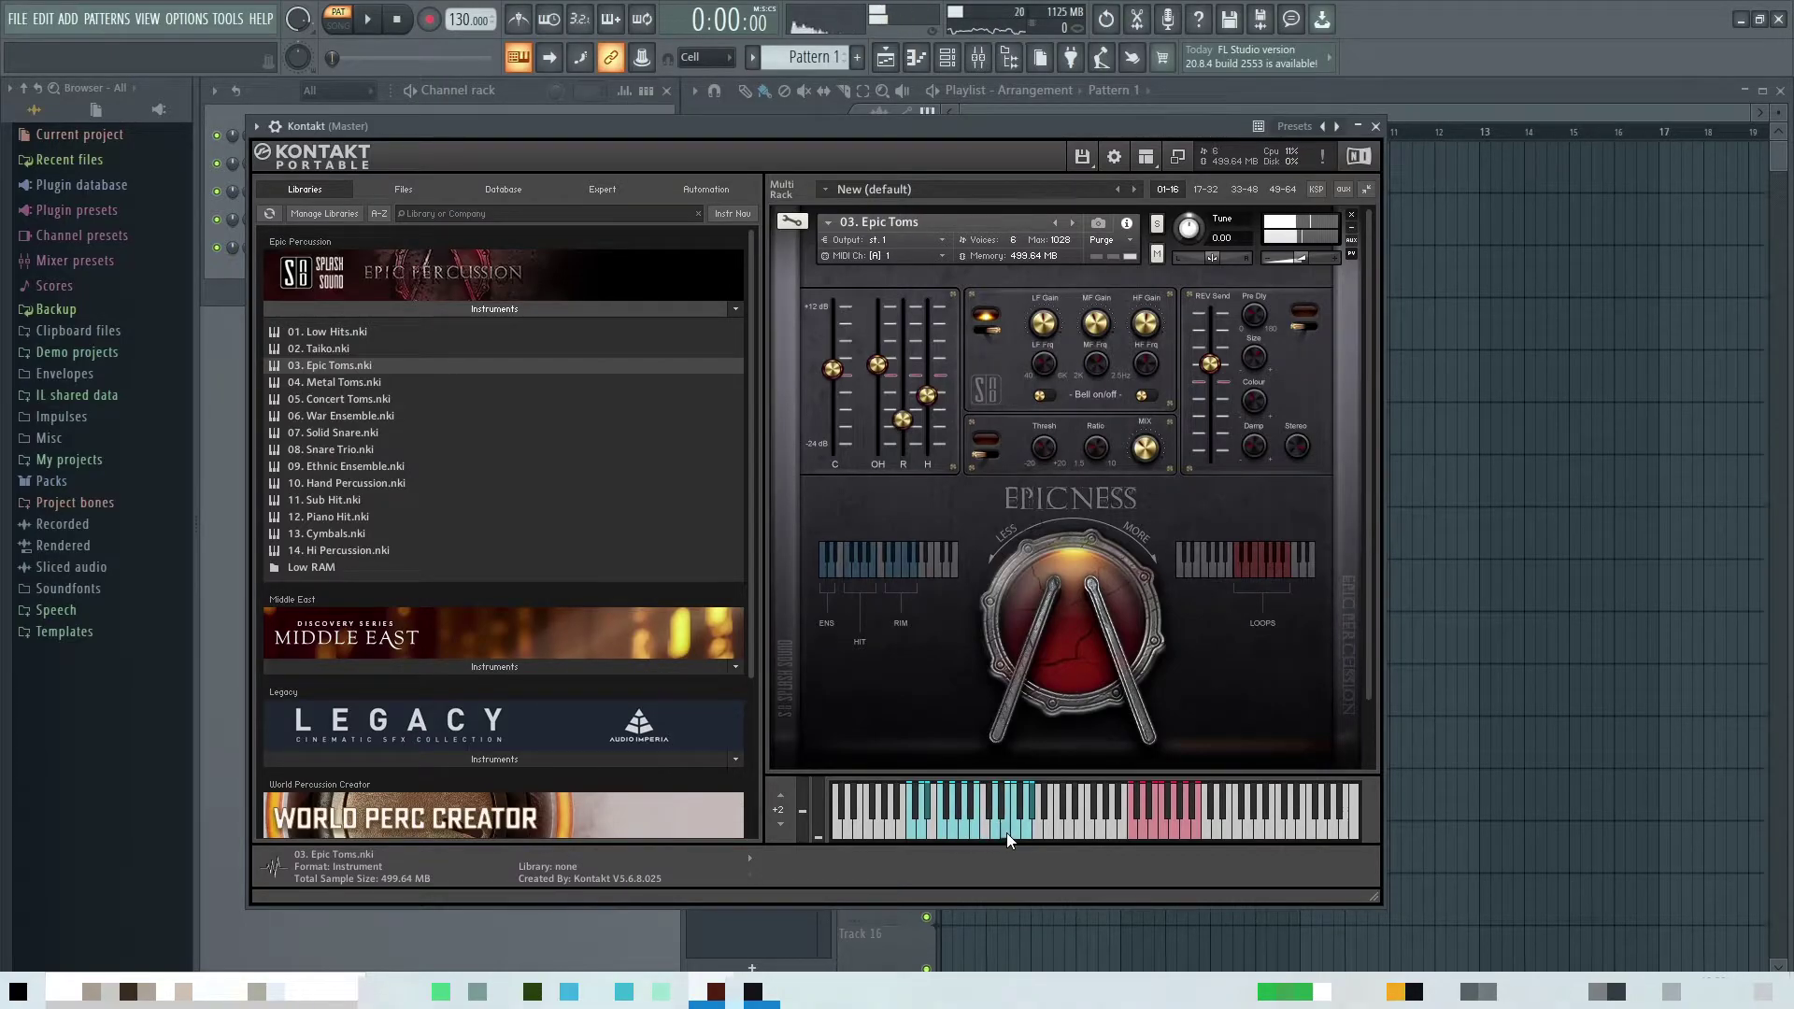
pyautogui.click(1016, 834)
pyautogui.click(1026, 834)
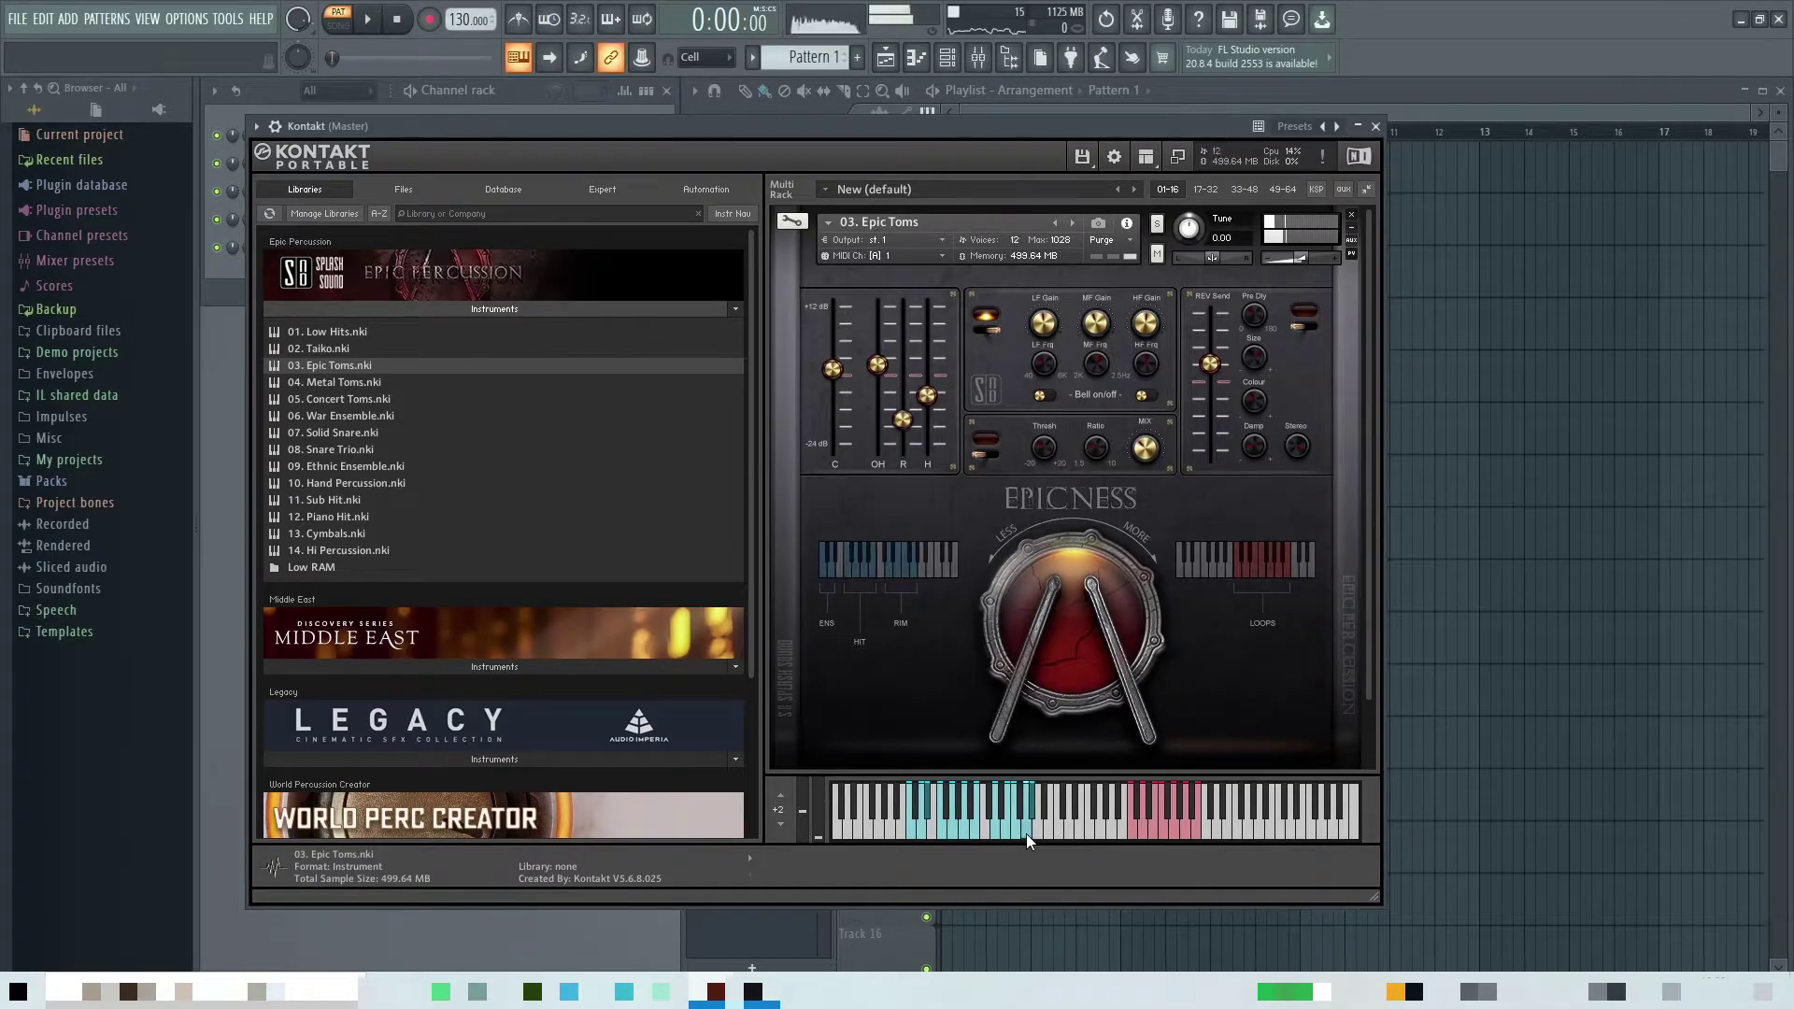
pyautogui.click(1133, 836)
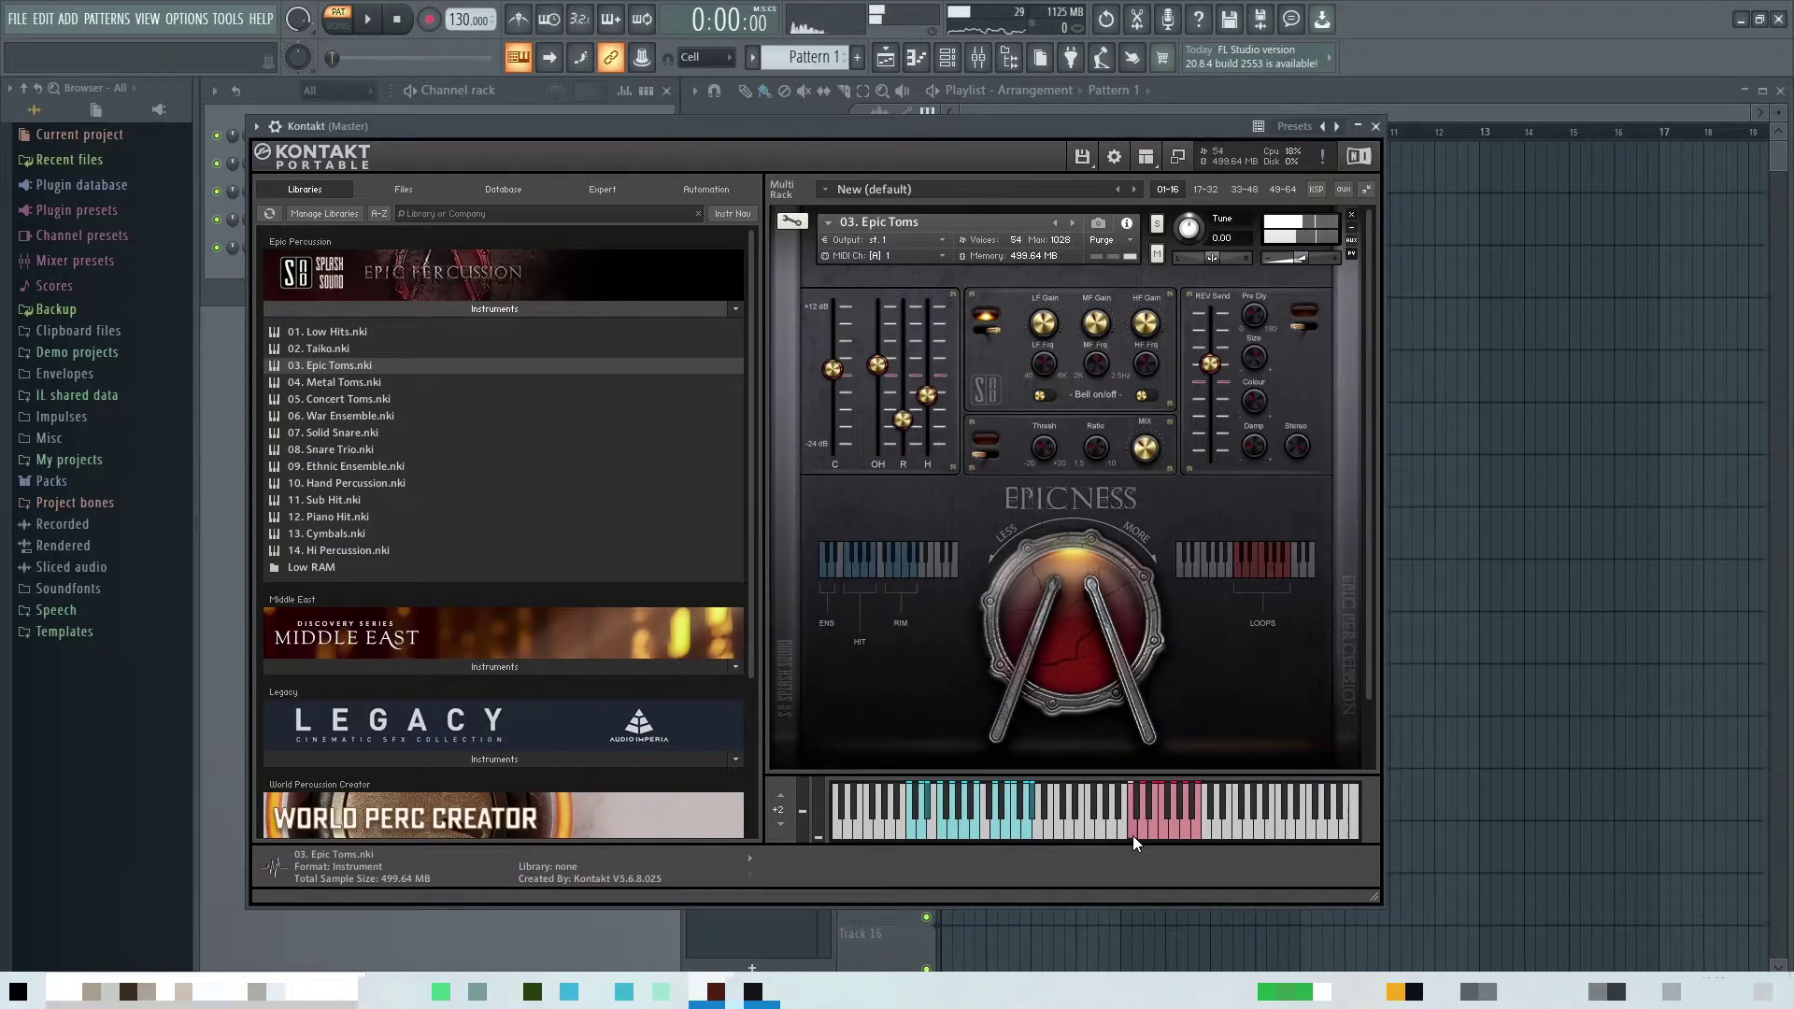
pyautogui.click(1142, 833)
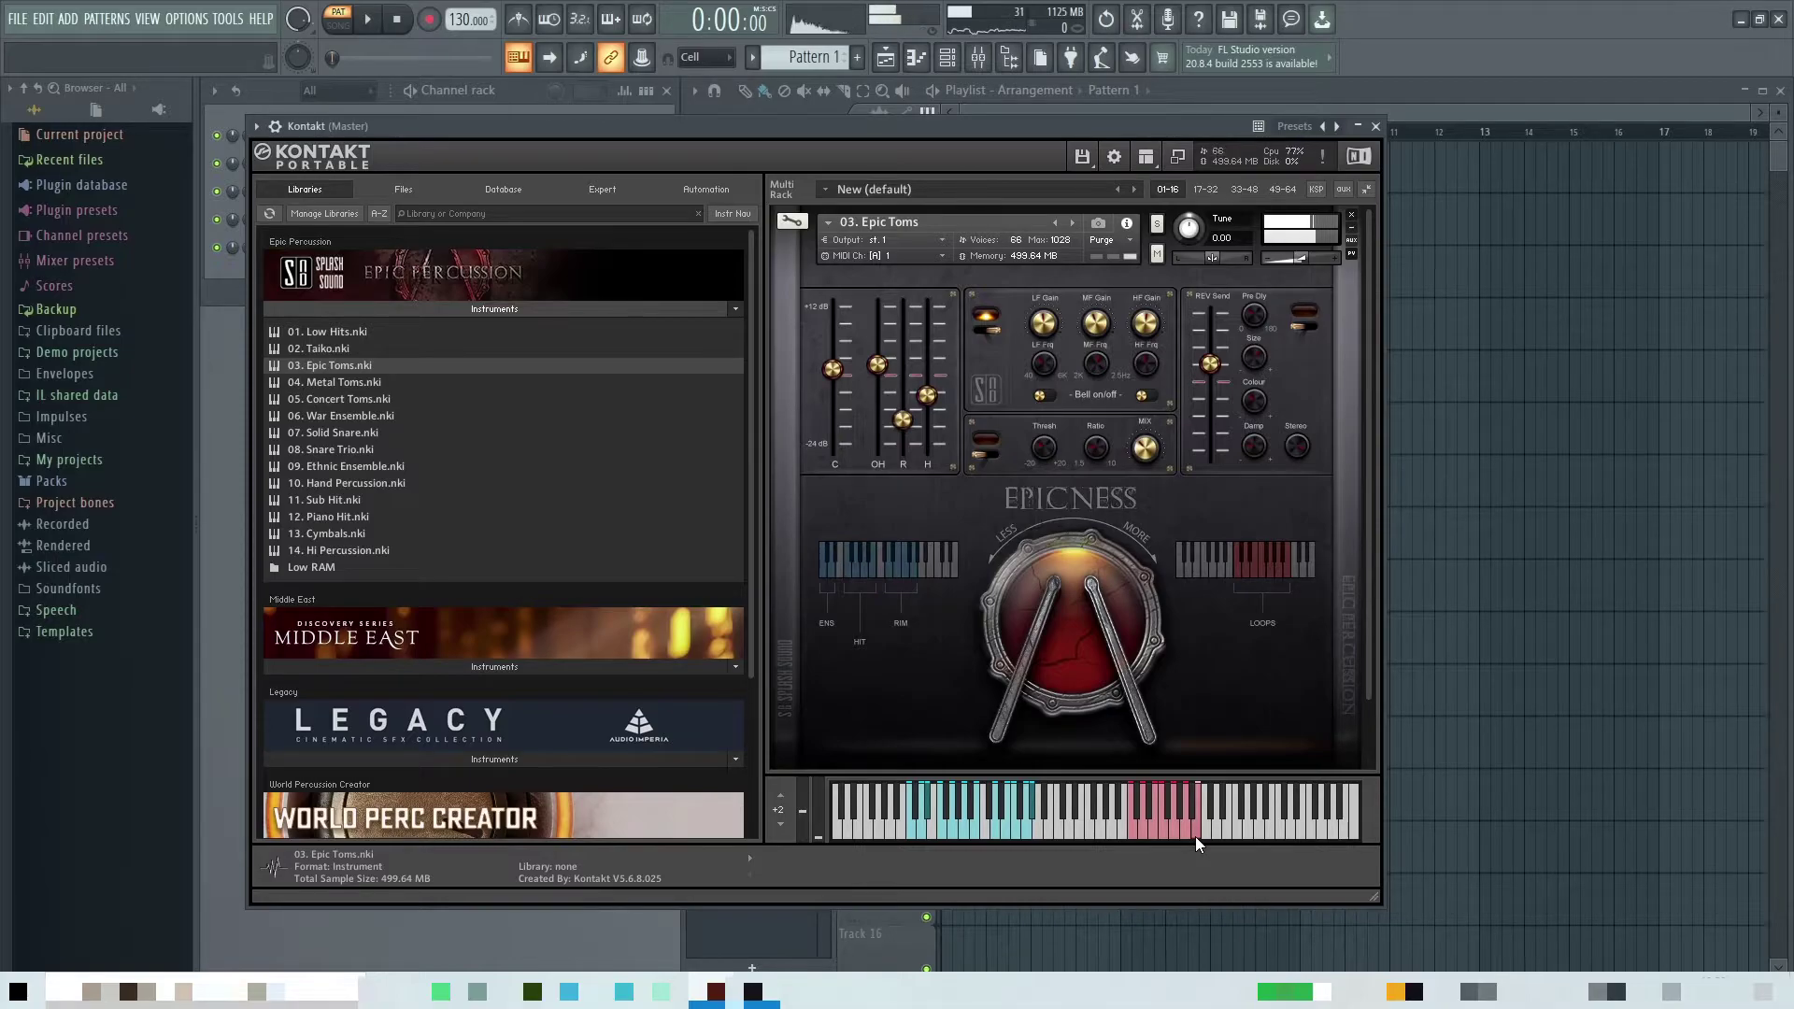
# Step: Replace Epic Toms with the 04. Metal Toms instrument and audition its soft, hard and rim keys
pyautogui.click(1351, 215)
pyautogui.moveTo(308, 382); pyautogui.dragTo(1046, 489)
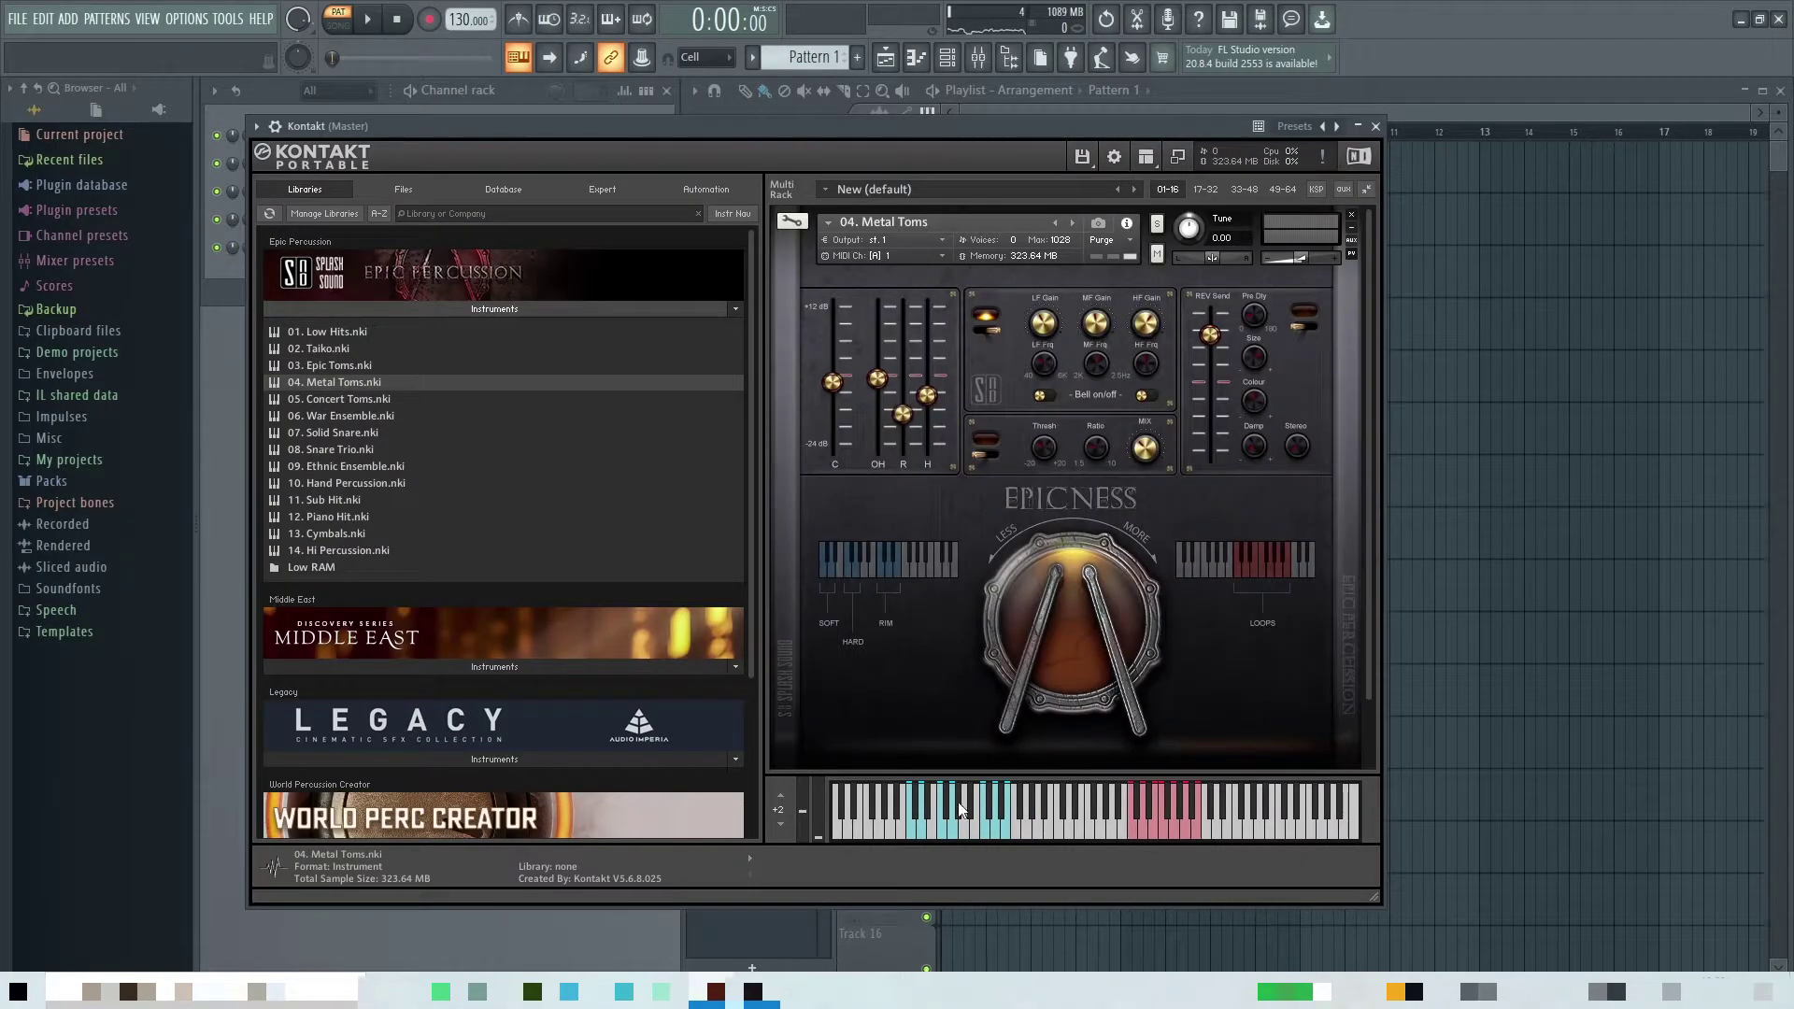
pyautogui.click(910, 833)
pyautogui.click(922, 832)
pyautogui.click(945, 835)
pyautogui.click(955, 835)
pyautogui.click(984, 835)
pyautogui.click(994, 835)
pyautogui.click(1005, 838)
# Step: Audition the Metal Toms loop keys in turn, from the lowest to the highest
pyautogui.click(1133, 832)
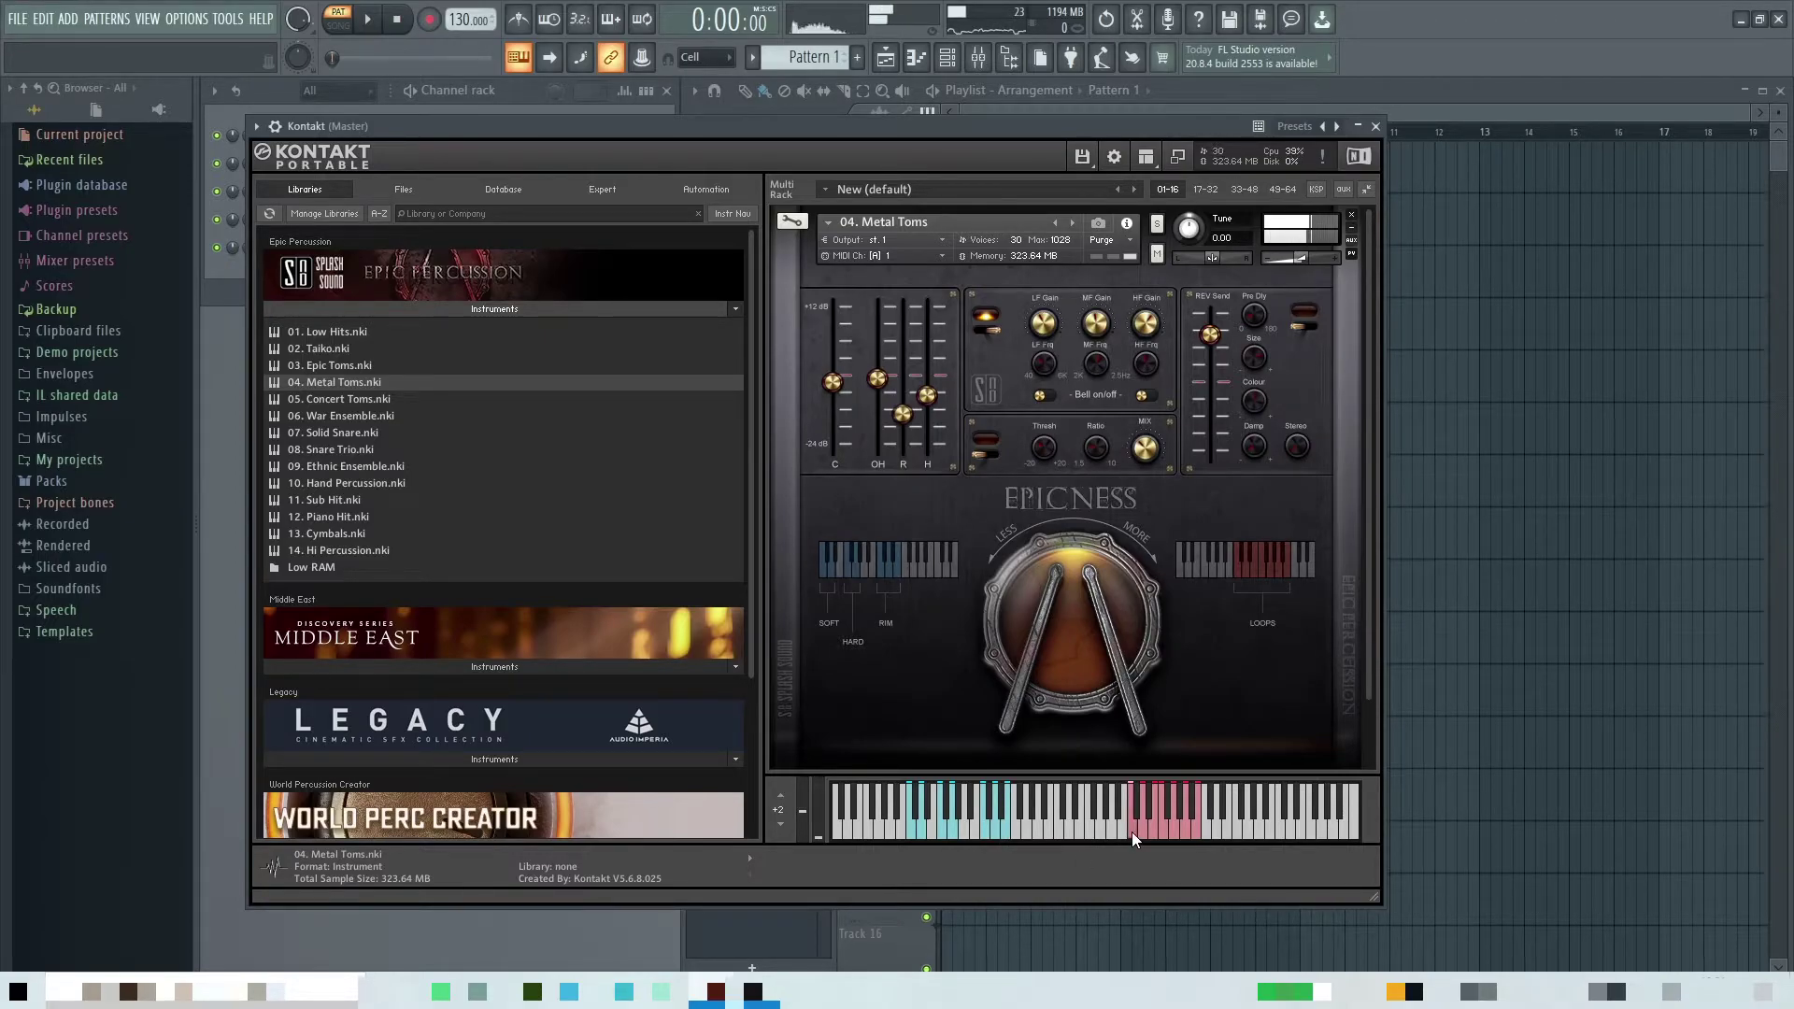
pyautogui.click(1131, 831)
pyautogui.click(1146, 833)
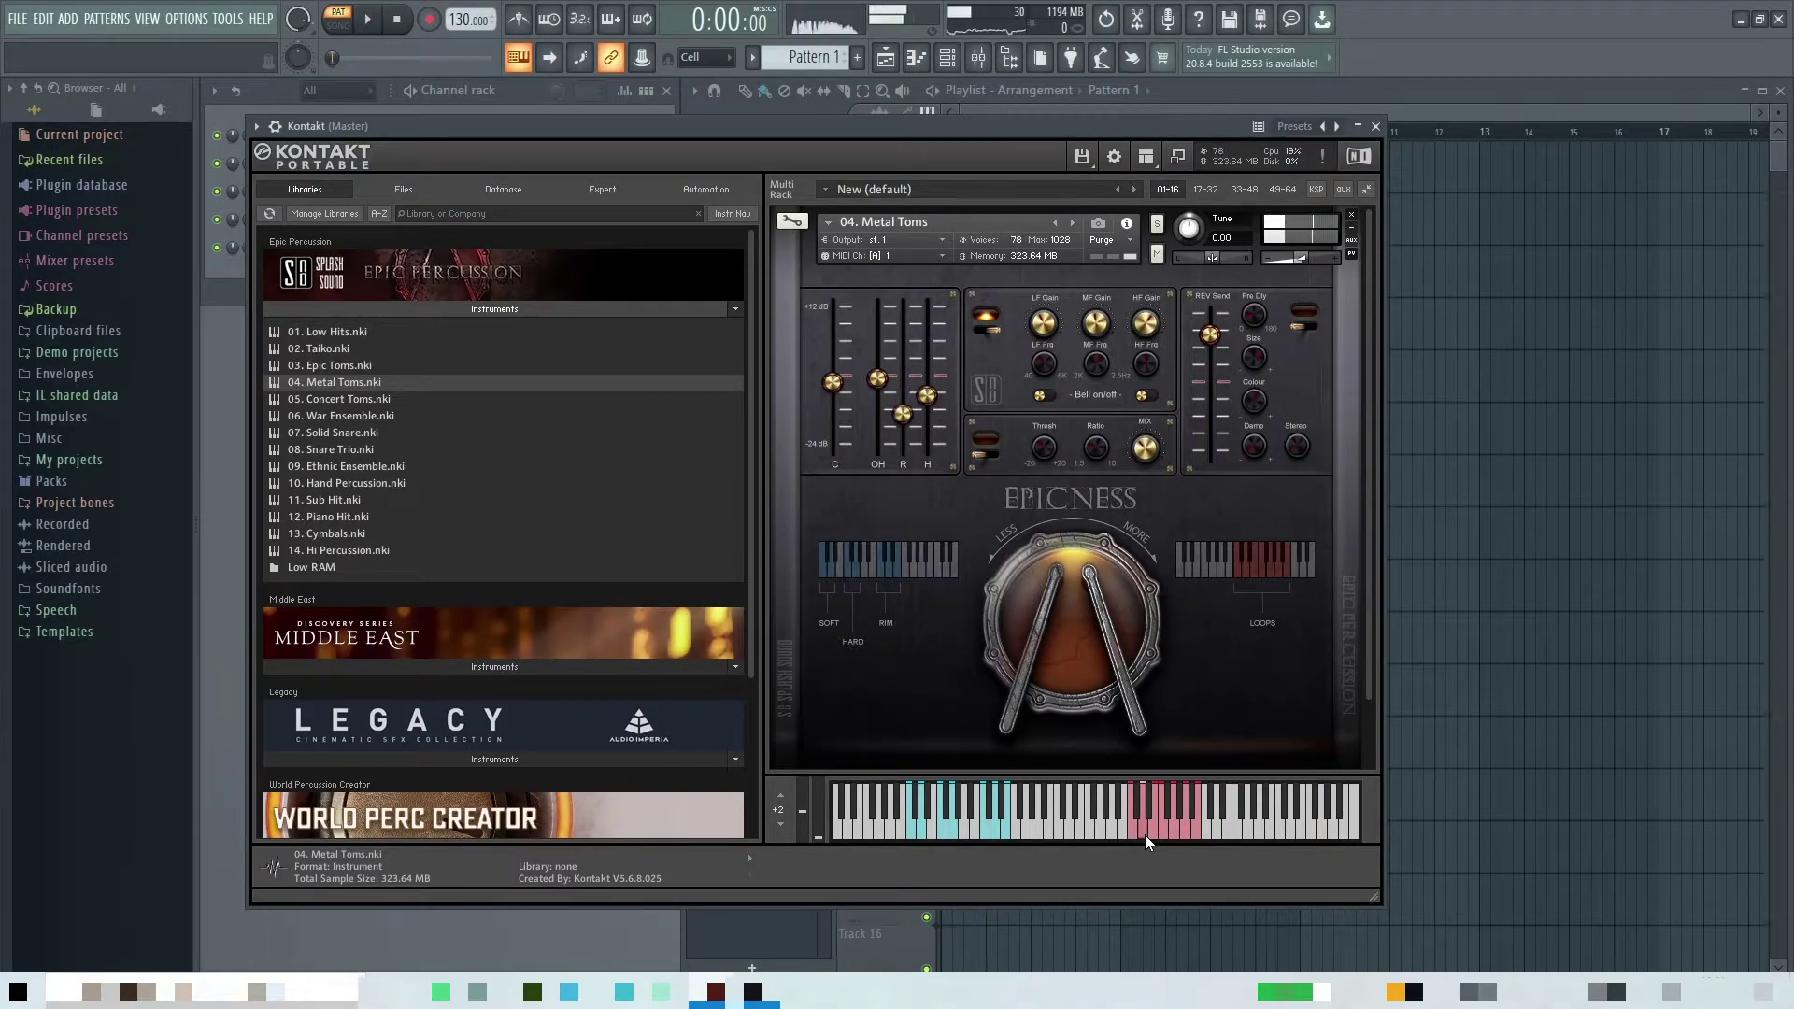
pyautogui.click(1146, 833)
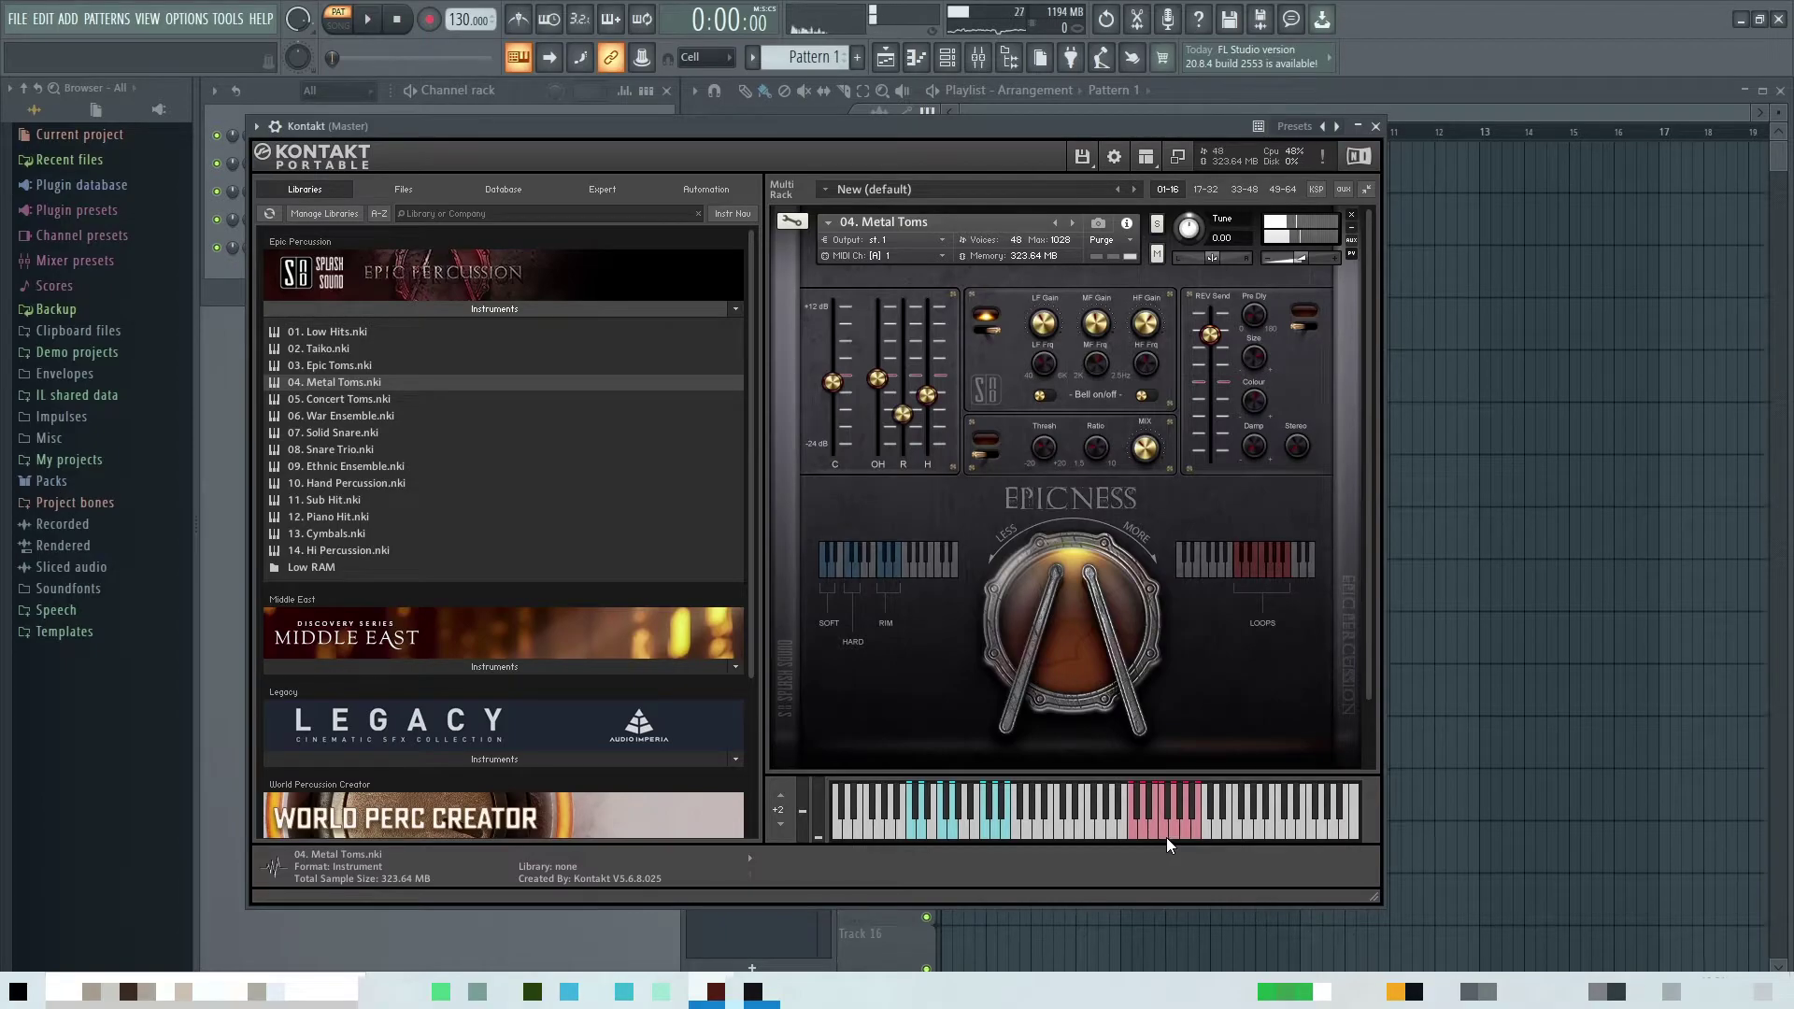
pyautogui.click(1169, 835)
pyautogui.click(1171, 833)
pyautogui.click(1173, 834)
pyautogui.click(1174, 833)
pyautogui.click(1185, 832)
pyautogui.click(1195, 835)
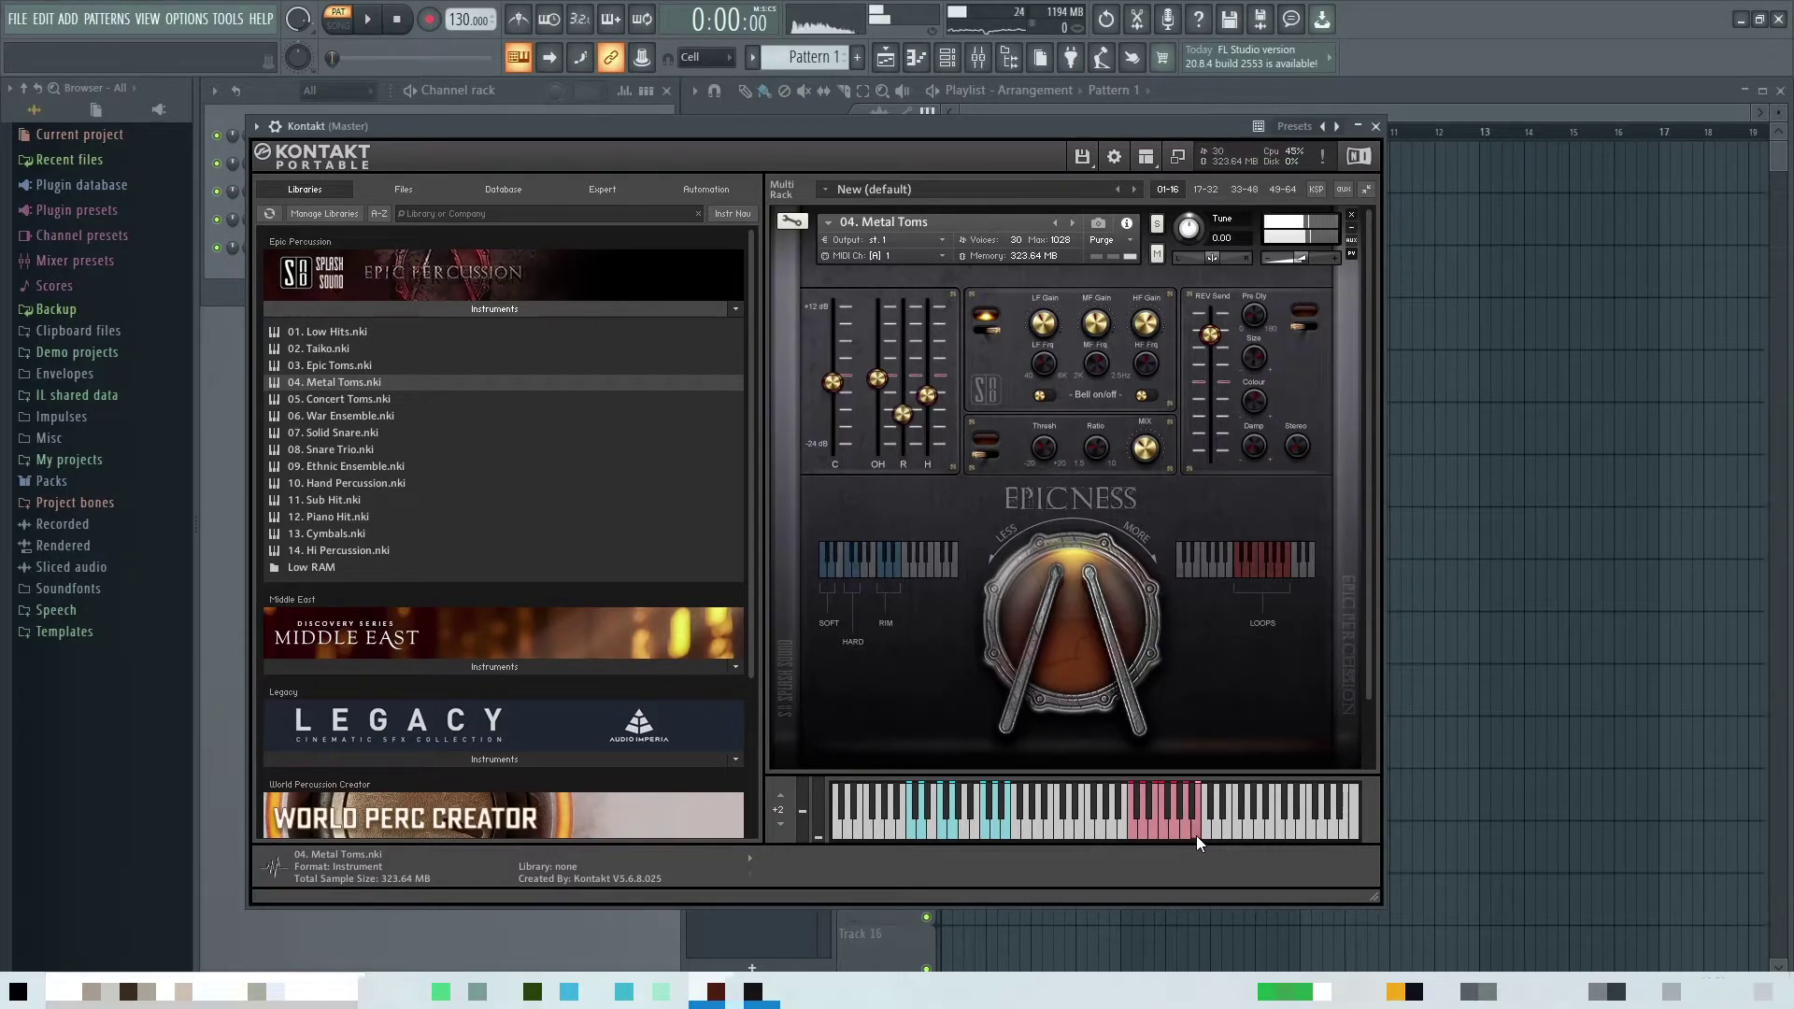
pyautogui.click(1196, 835)
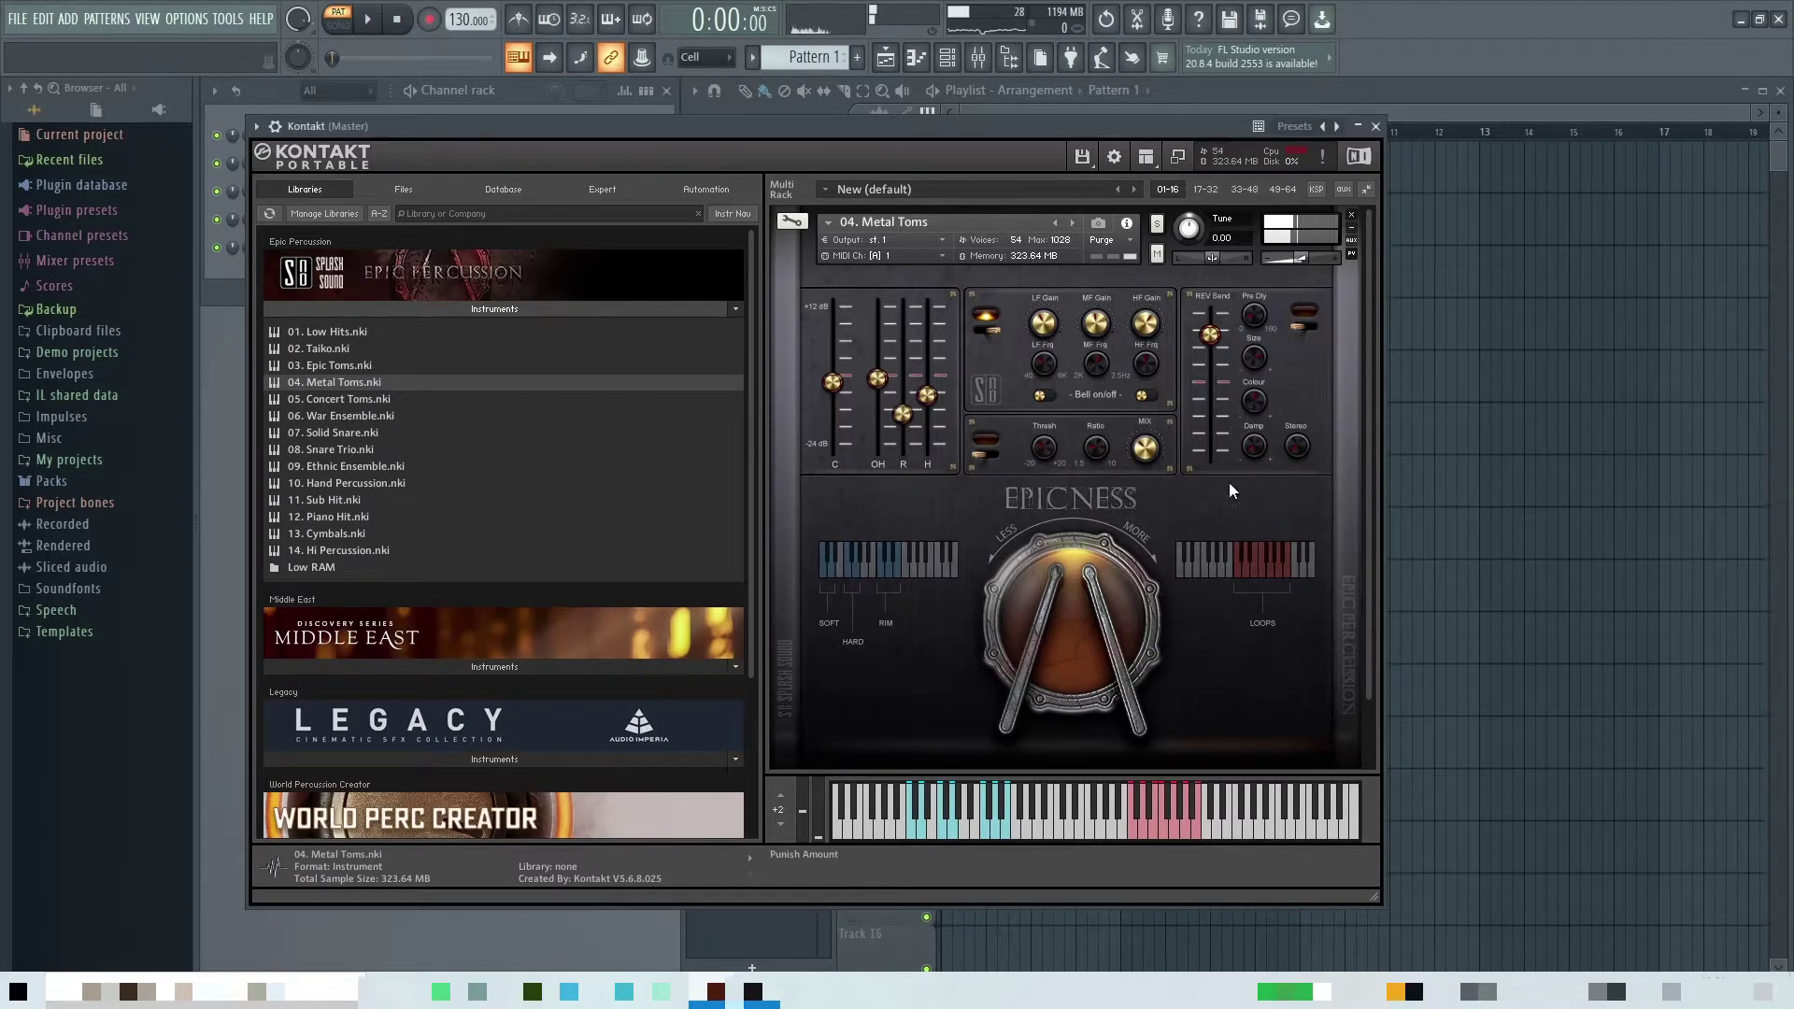
# Step: Replace Metal Toms with the 05. Concert Toms instrument and audition its hit and rim keys
pyautogui.click(1352, 216)
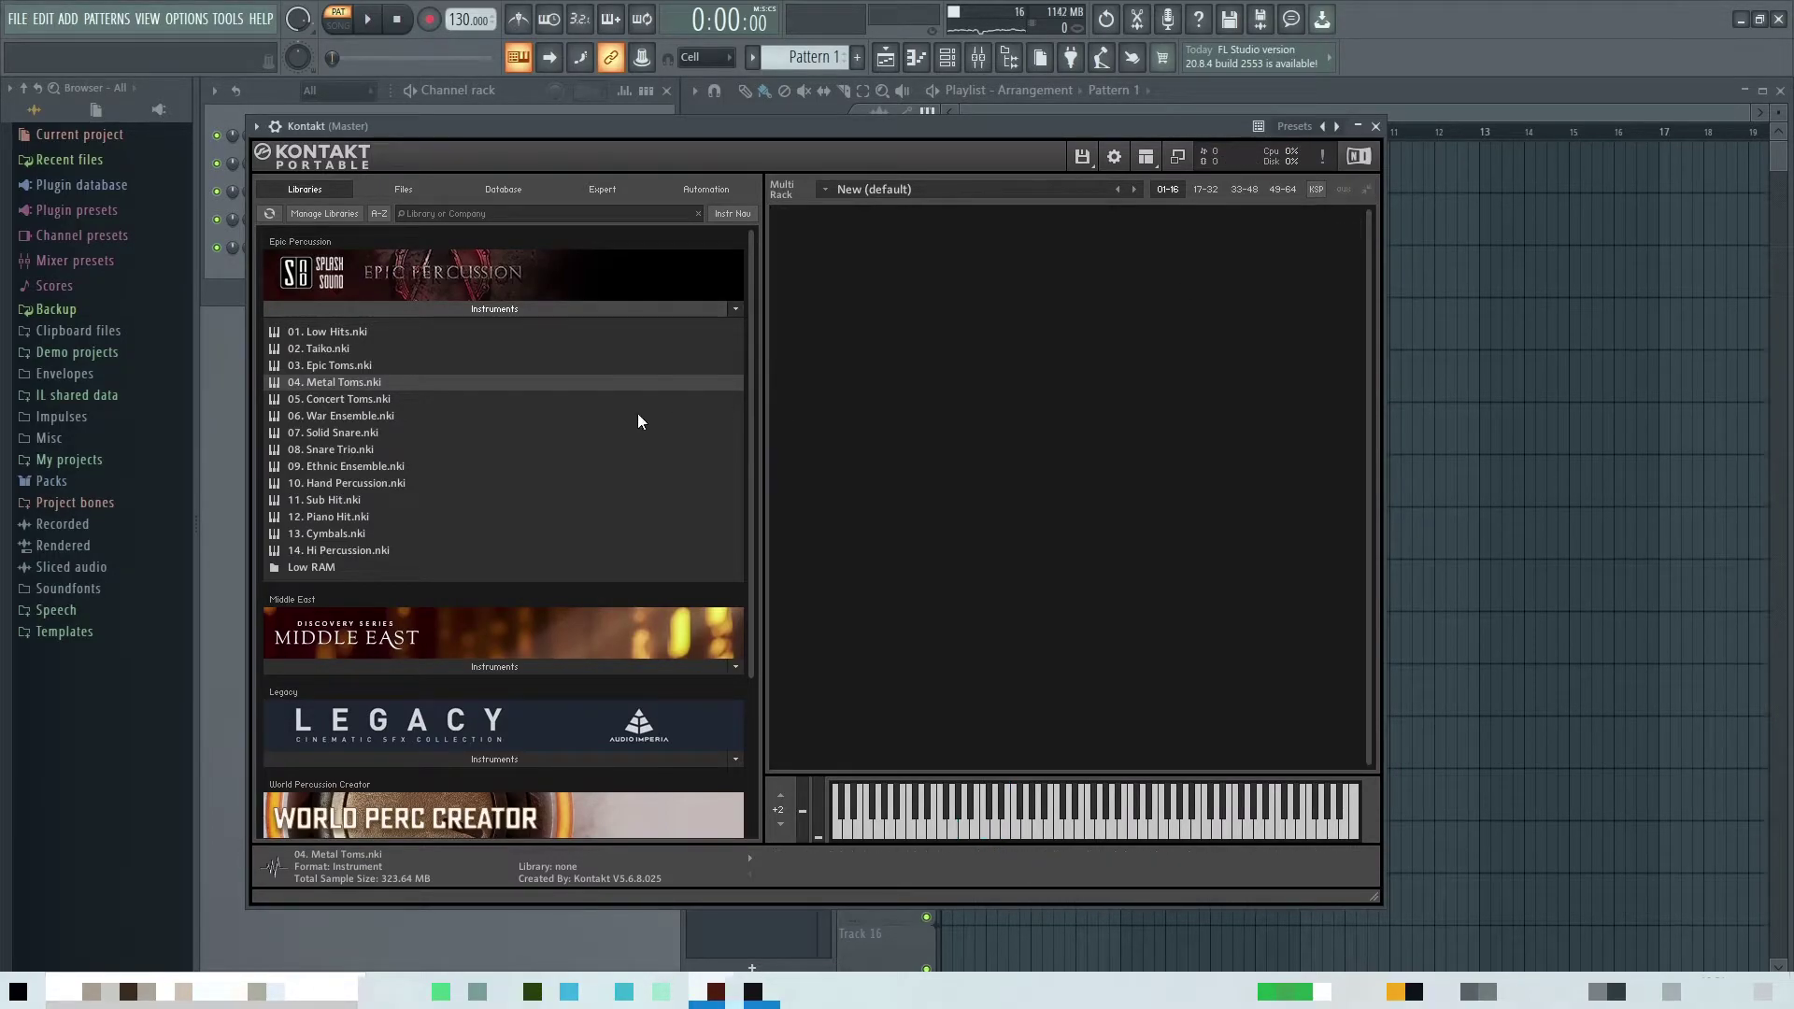
pyautogui.moveTo(316, 402); pyautogui.dragTo(921, 432)
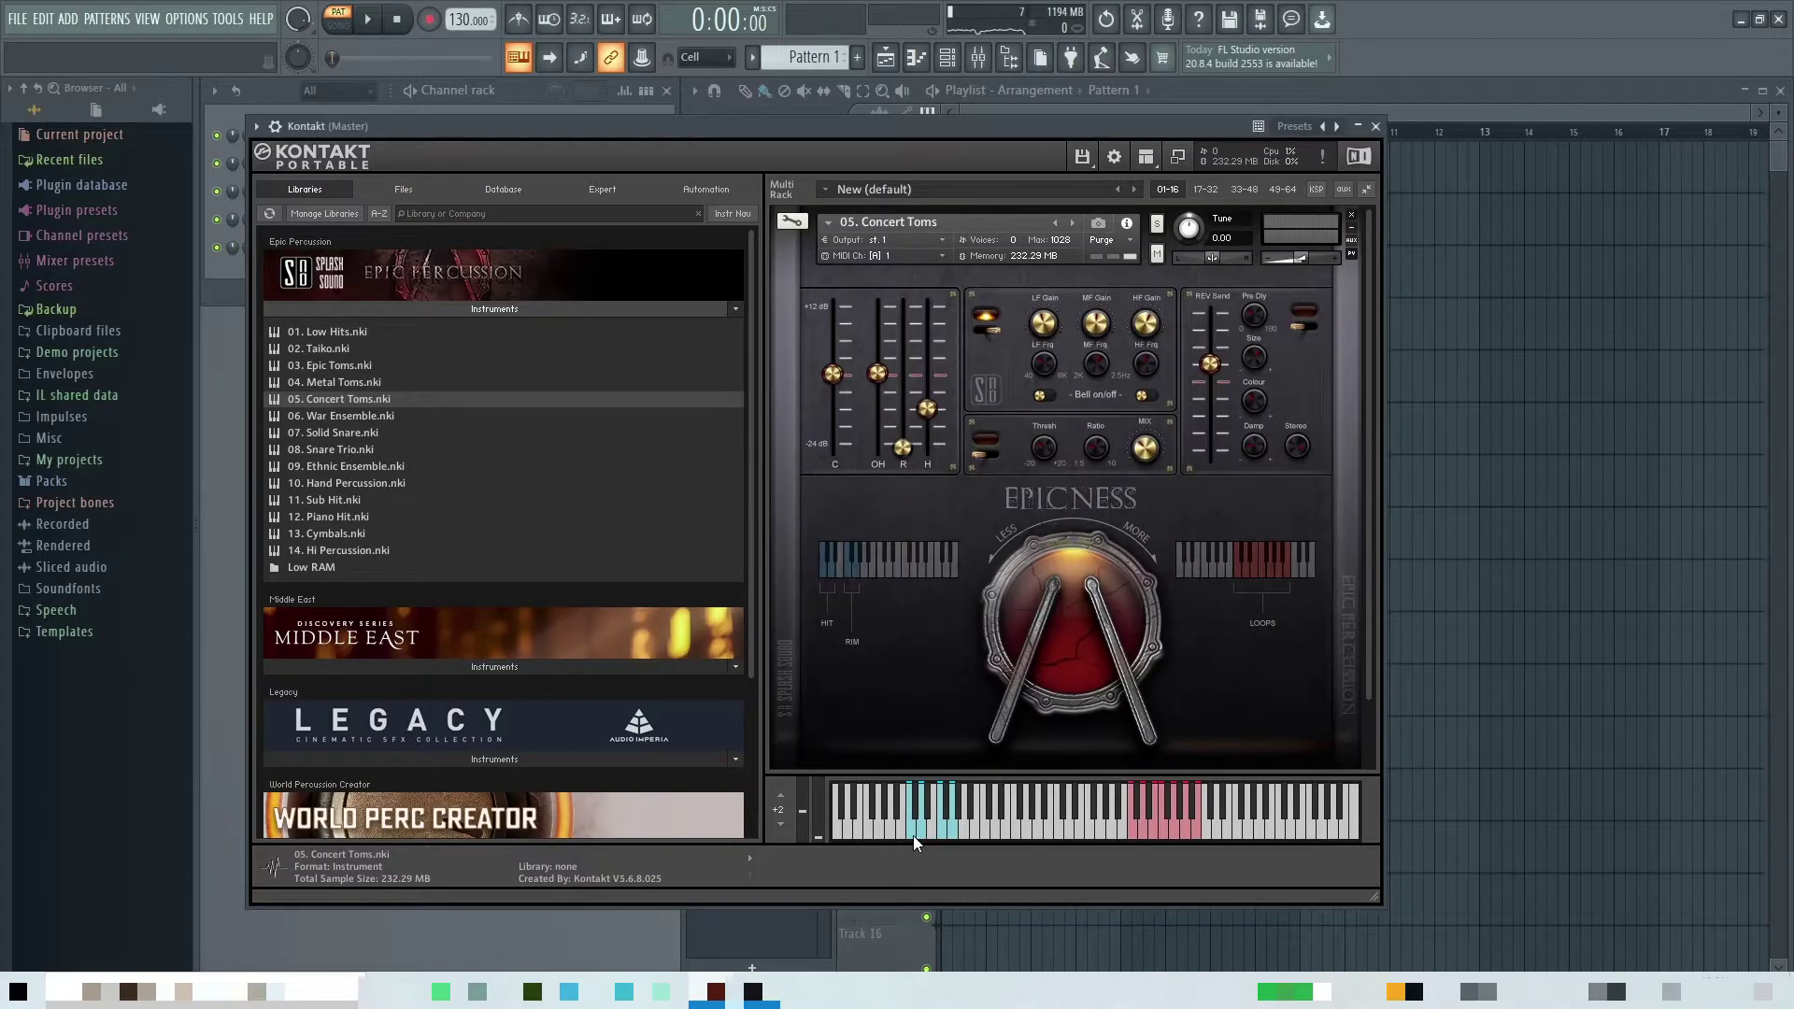
pyautogui.click(912, 835)
pyautogui.click(921, 835)
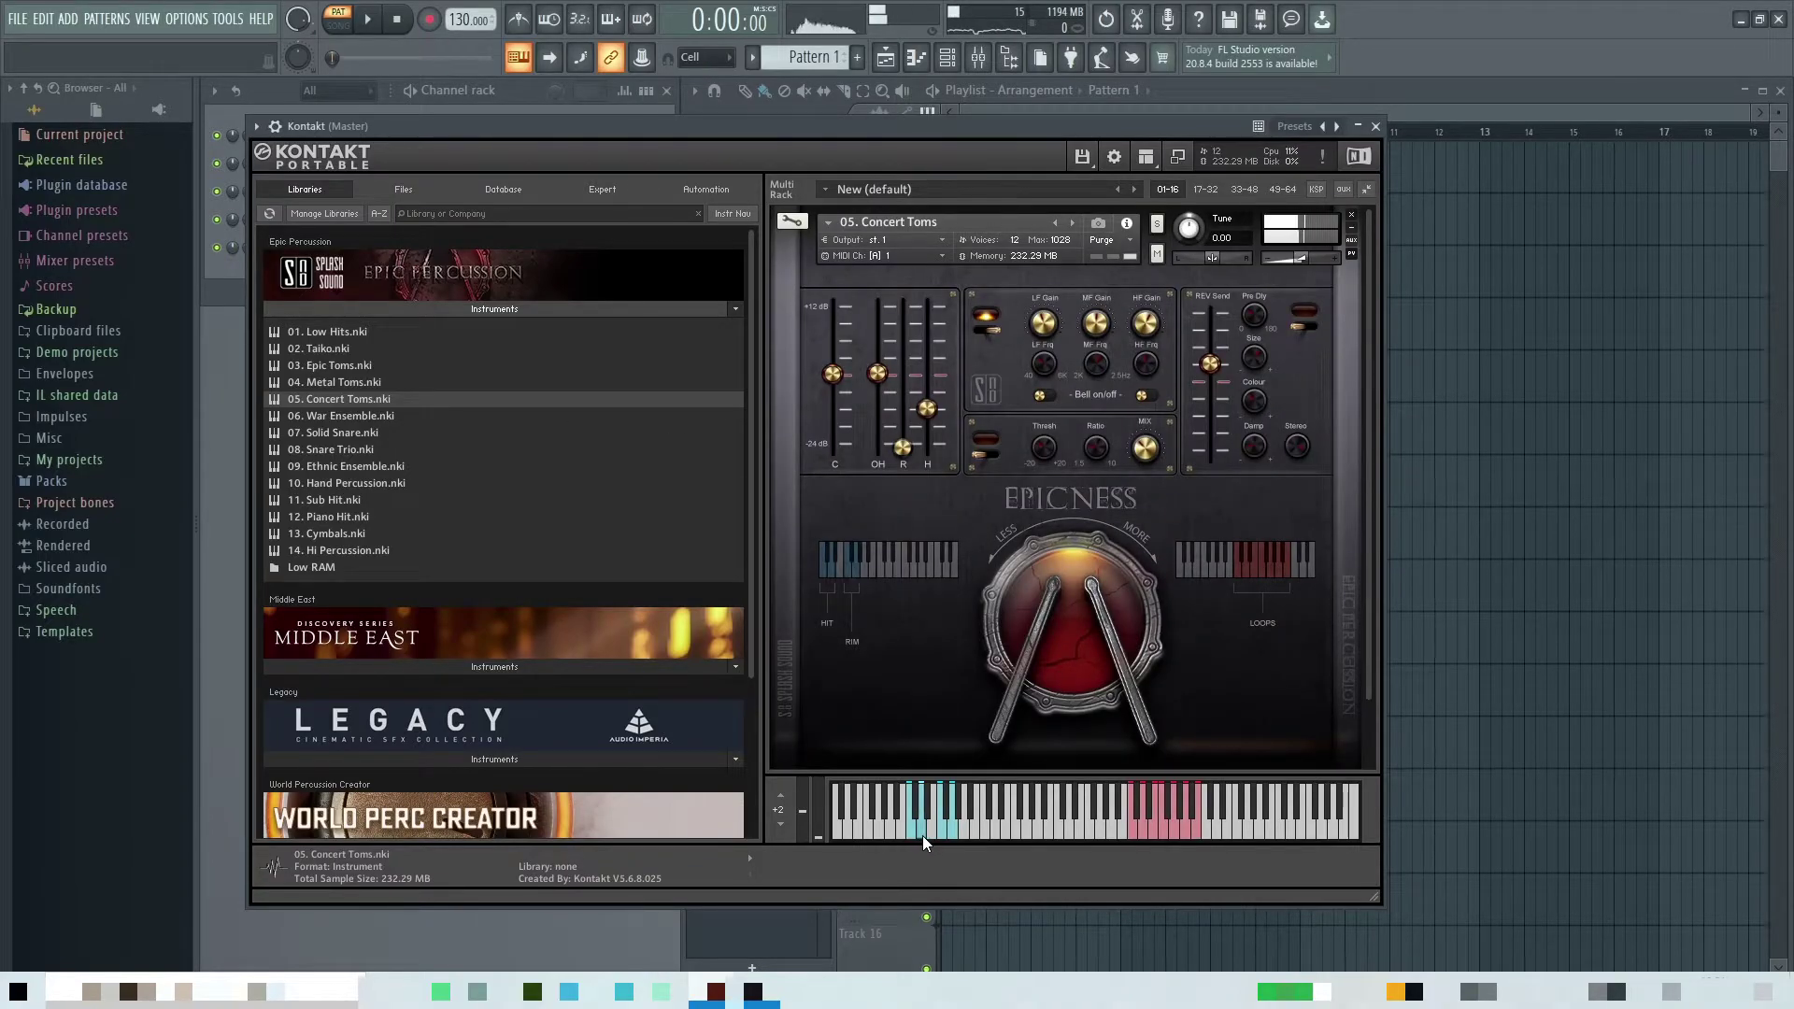
pyautogui.click(944, 835)
pyautogui.click(942, 834)
pyautogui.click(951, 834)
# Step: Audition the Concert Toms loop keys up to the highest one
pyautogui.click(1132, 836)
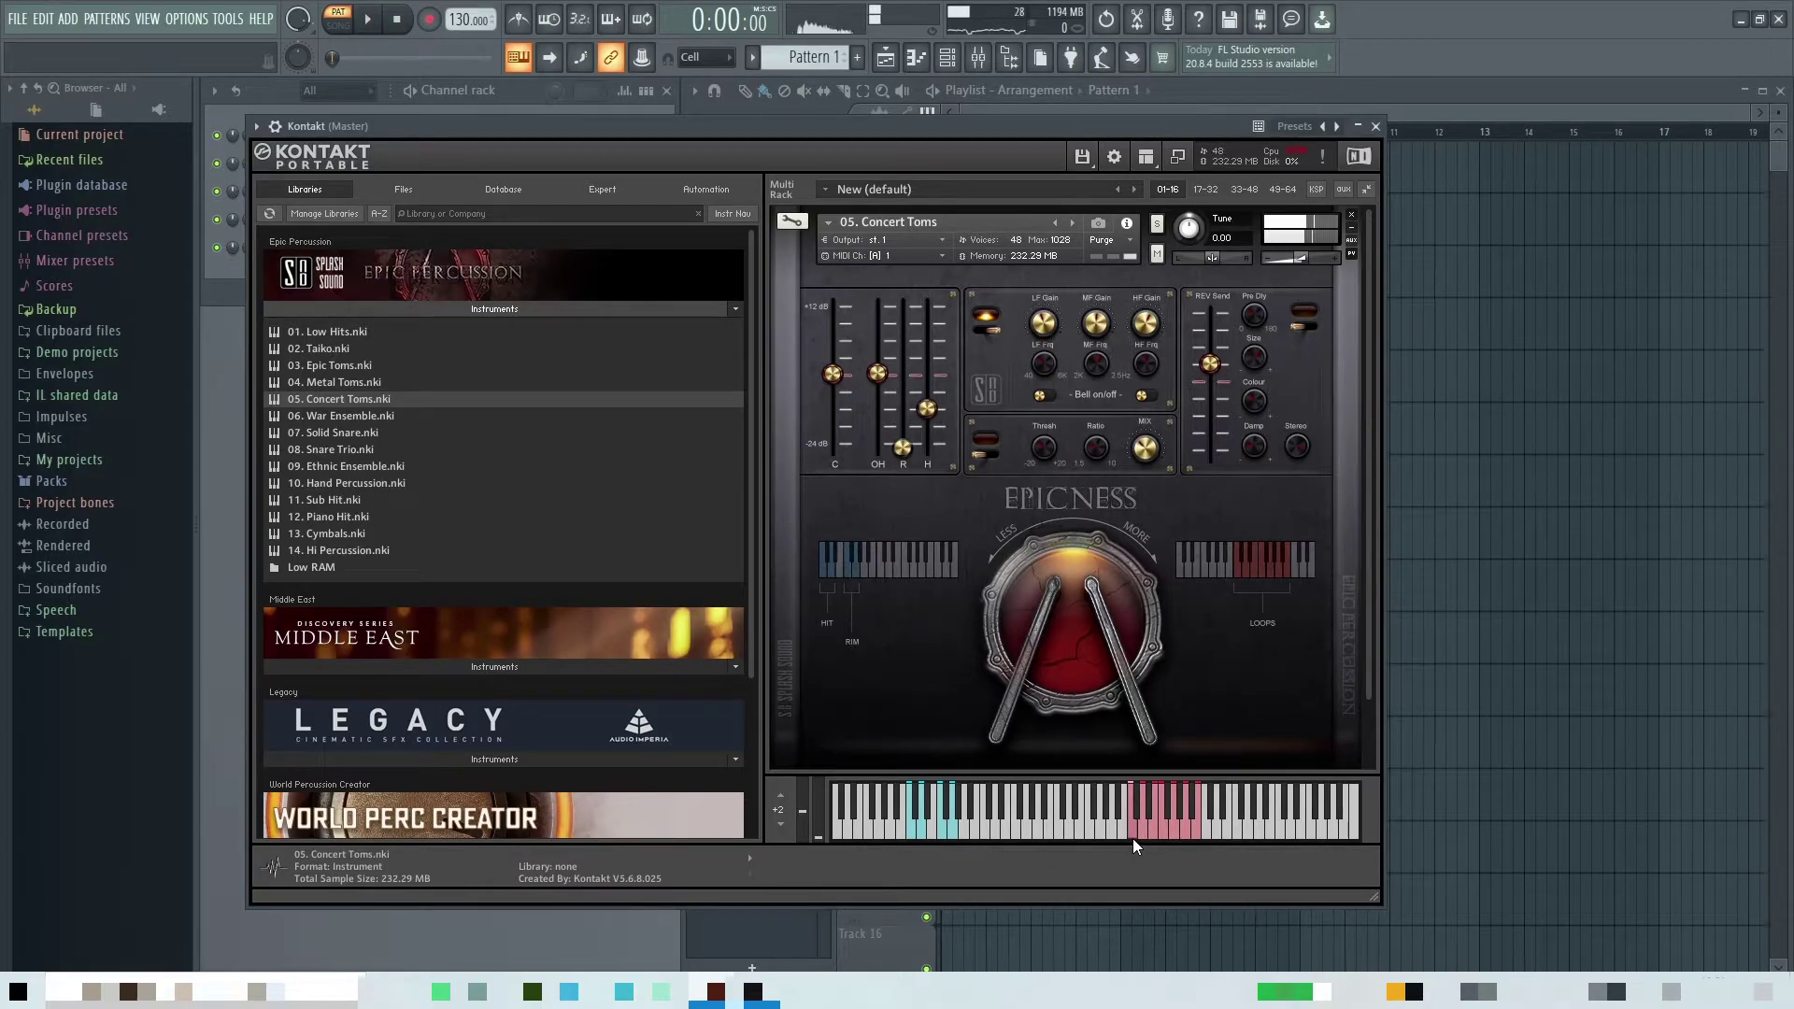
pyautogui.click(1185, 840)
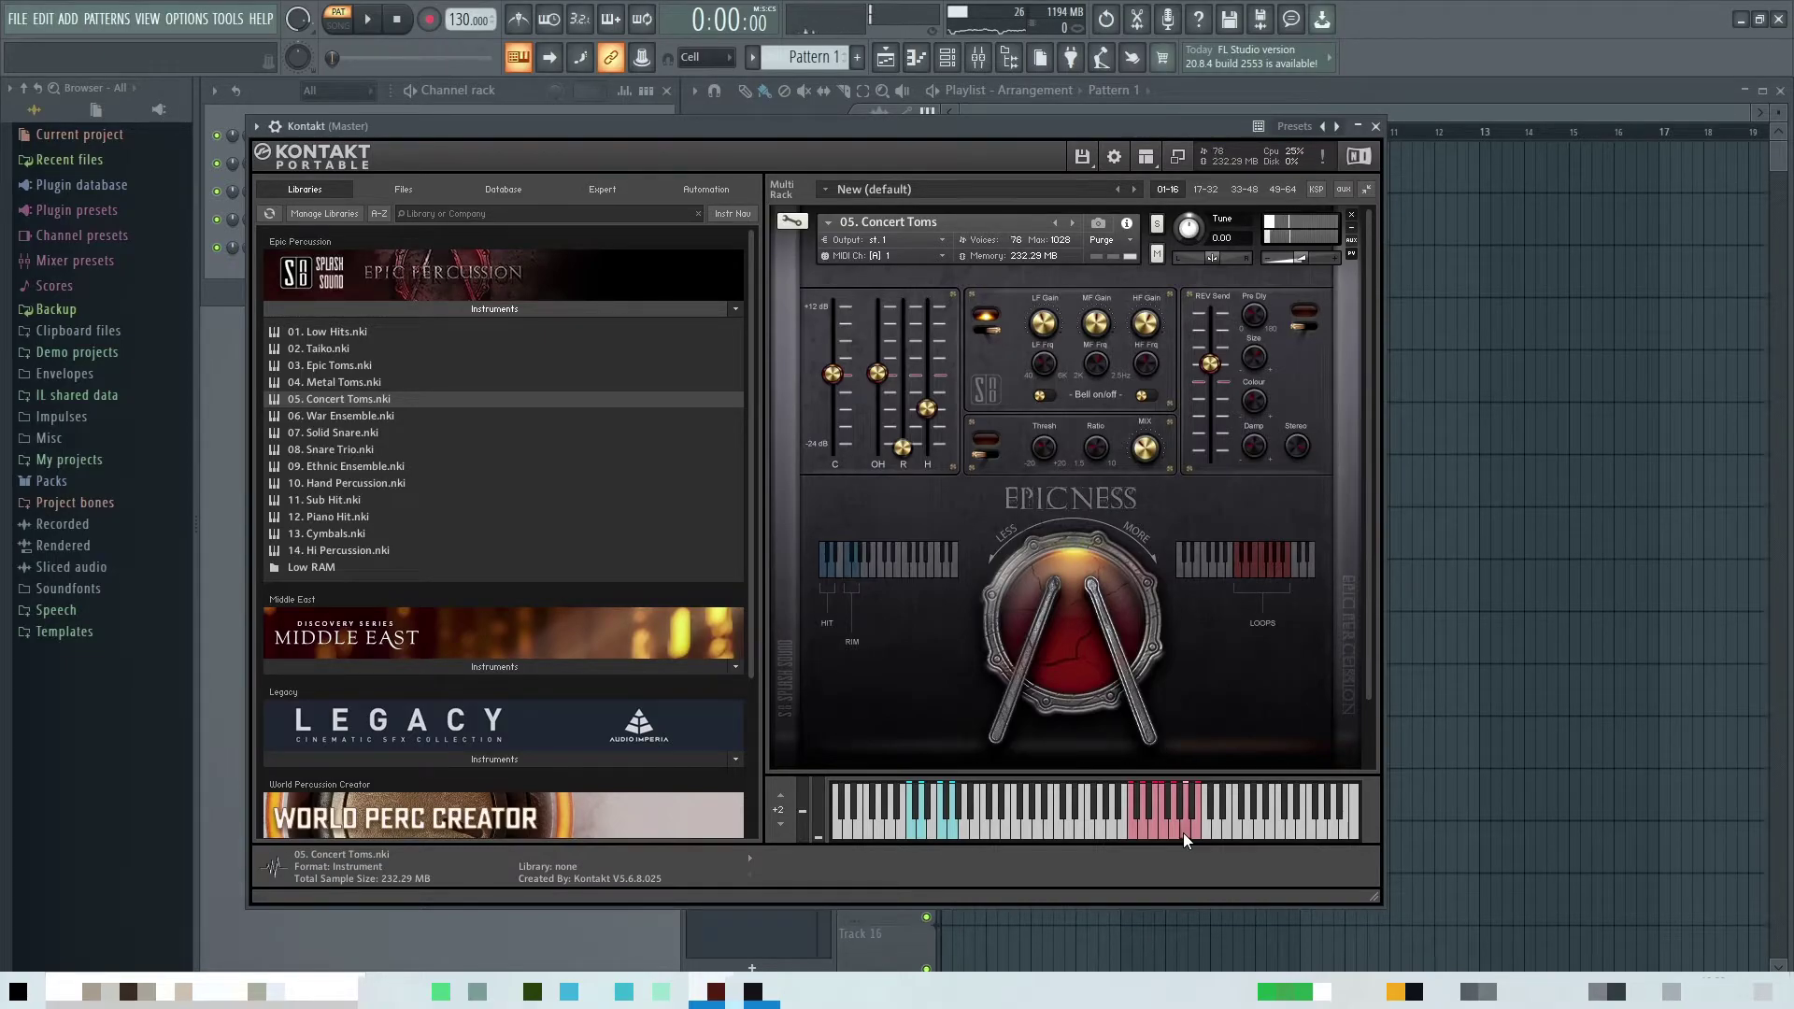
pyautogui.click(1198, 840)
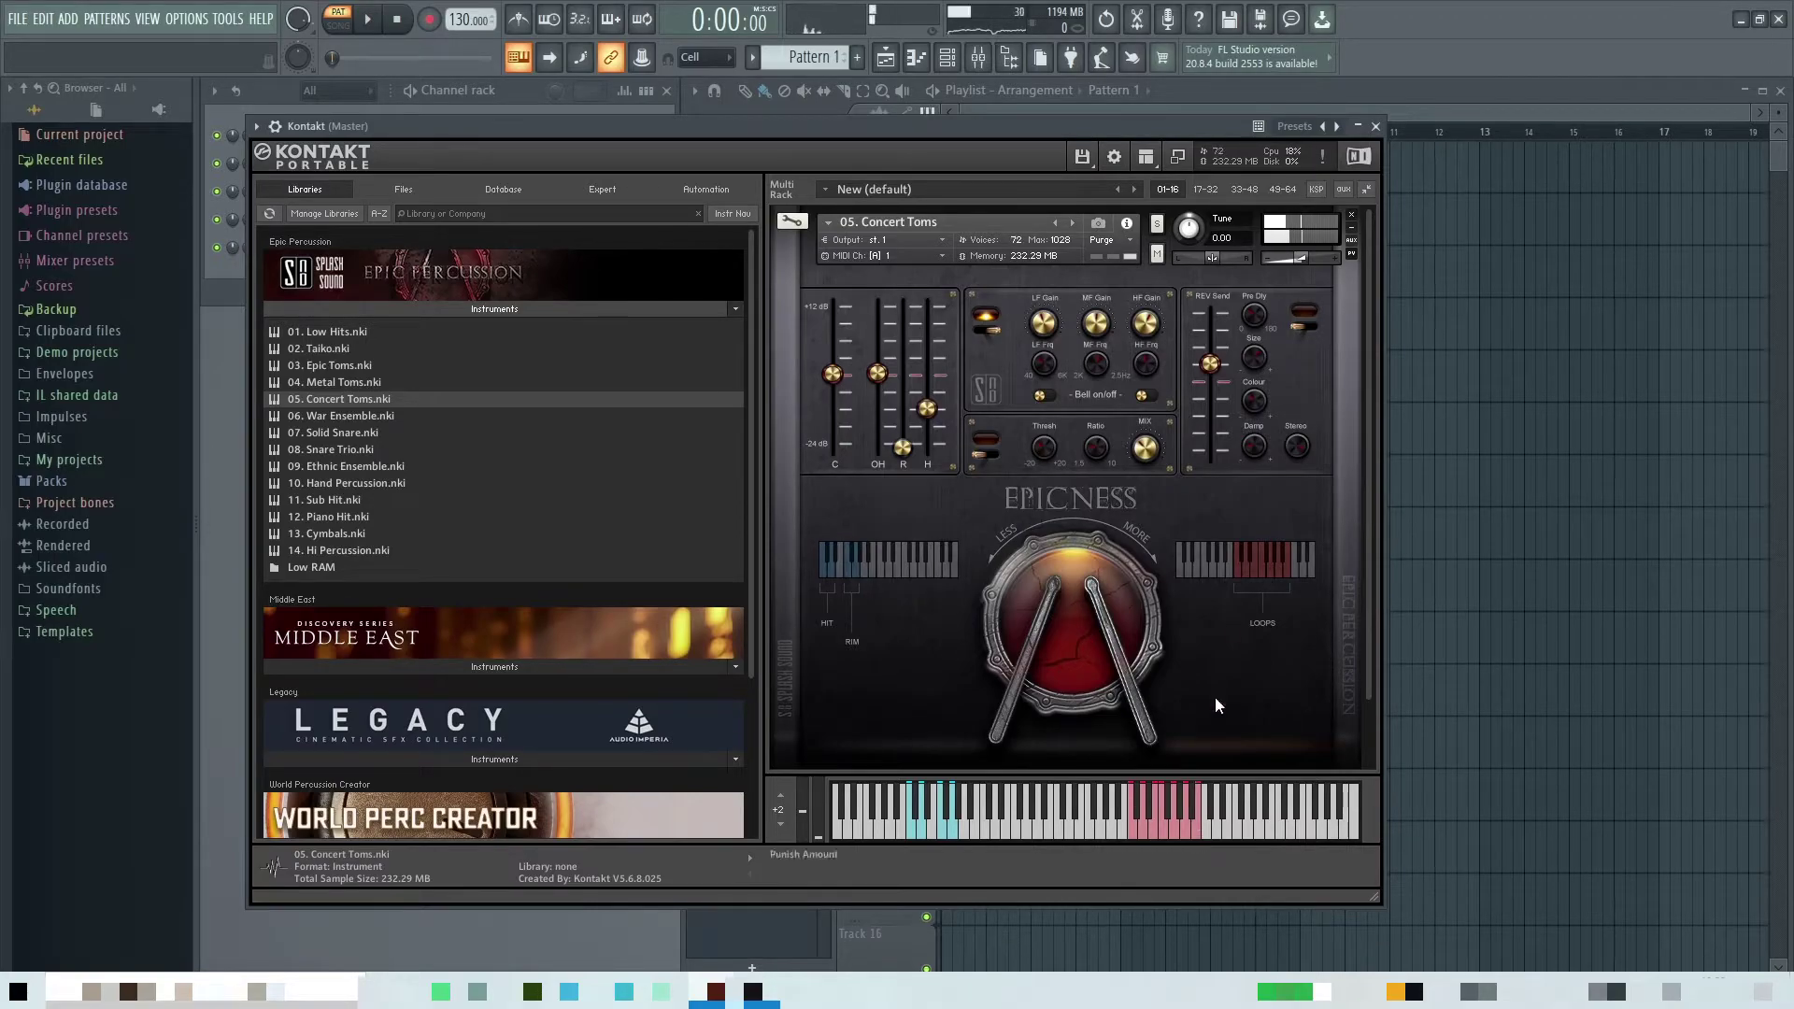
# Step: Replace Concert Toms with the 06. War Ensemble instrument and audition its hit keys and first loops
pyautogui.click(1351, 217)
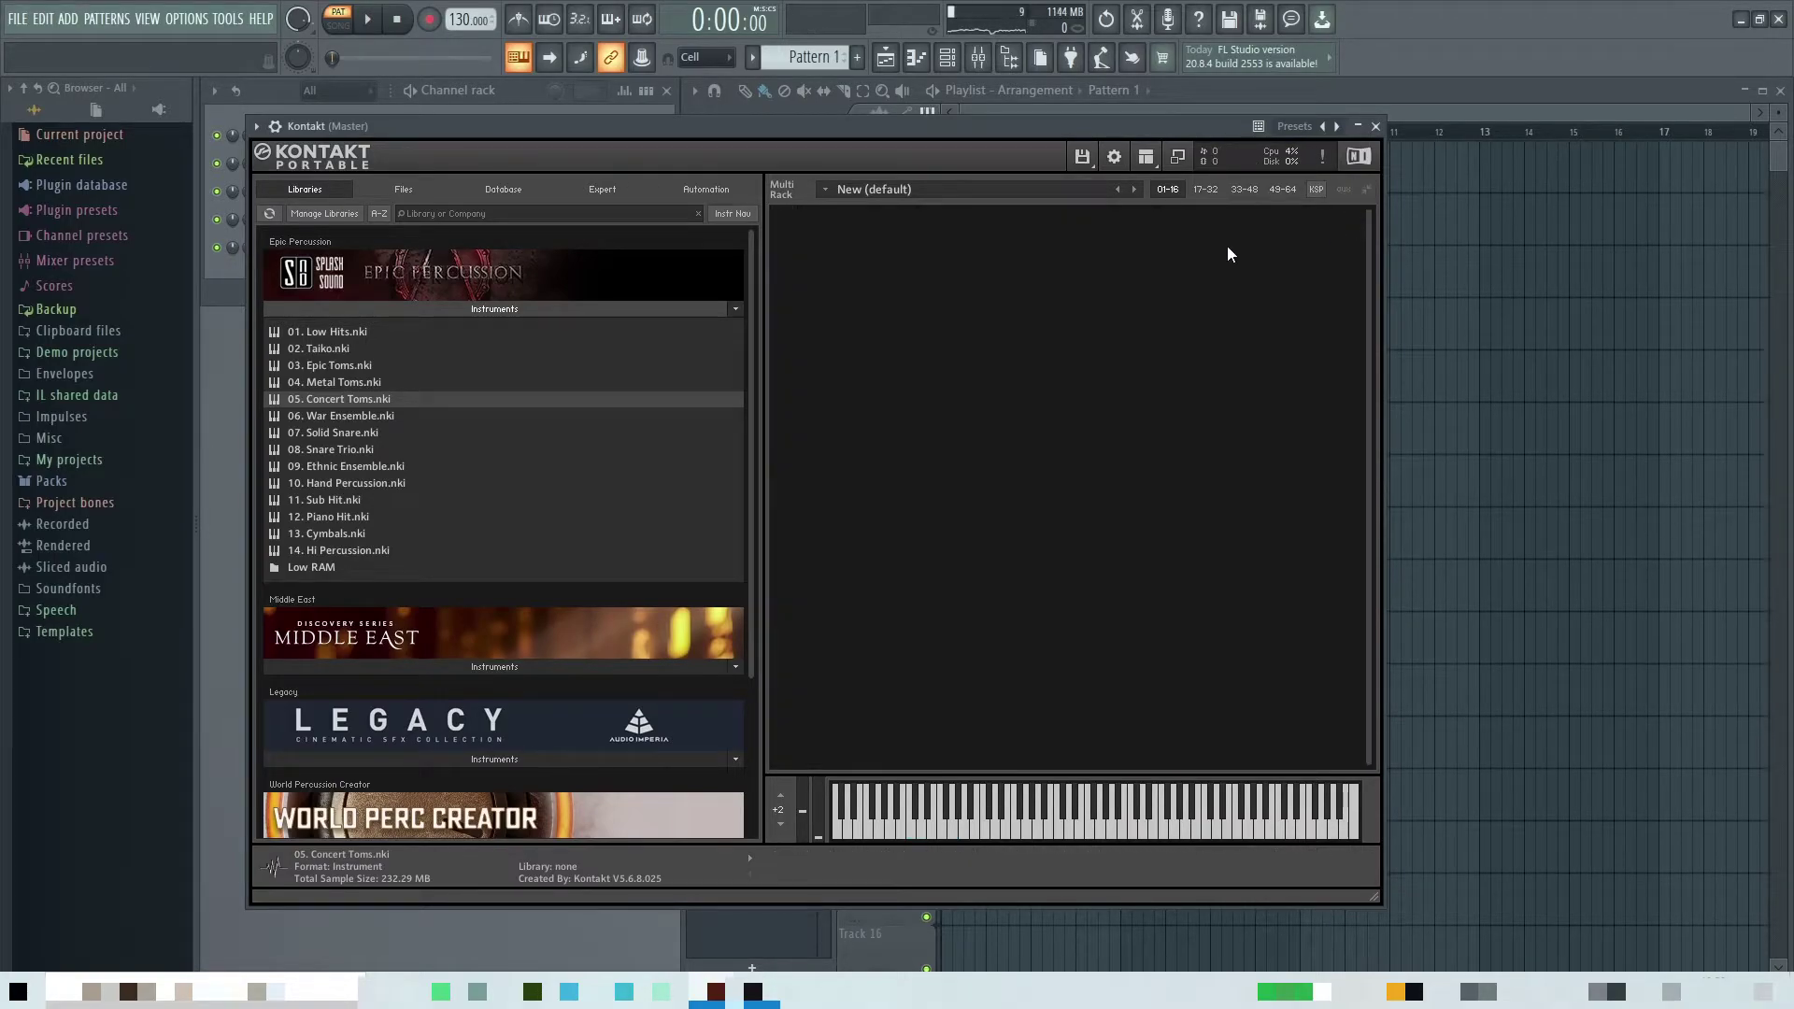
pyautogui.moveTo(346, 415); pyautogui.dragTo(1028, 441)
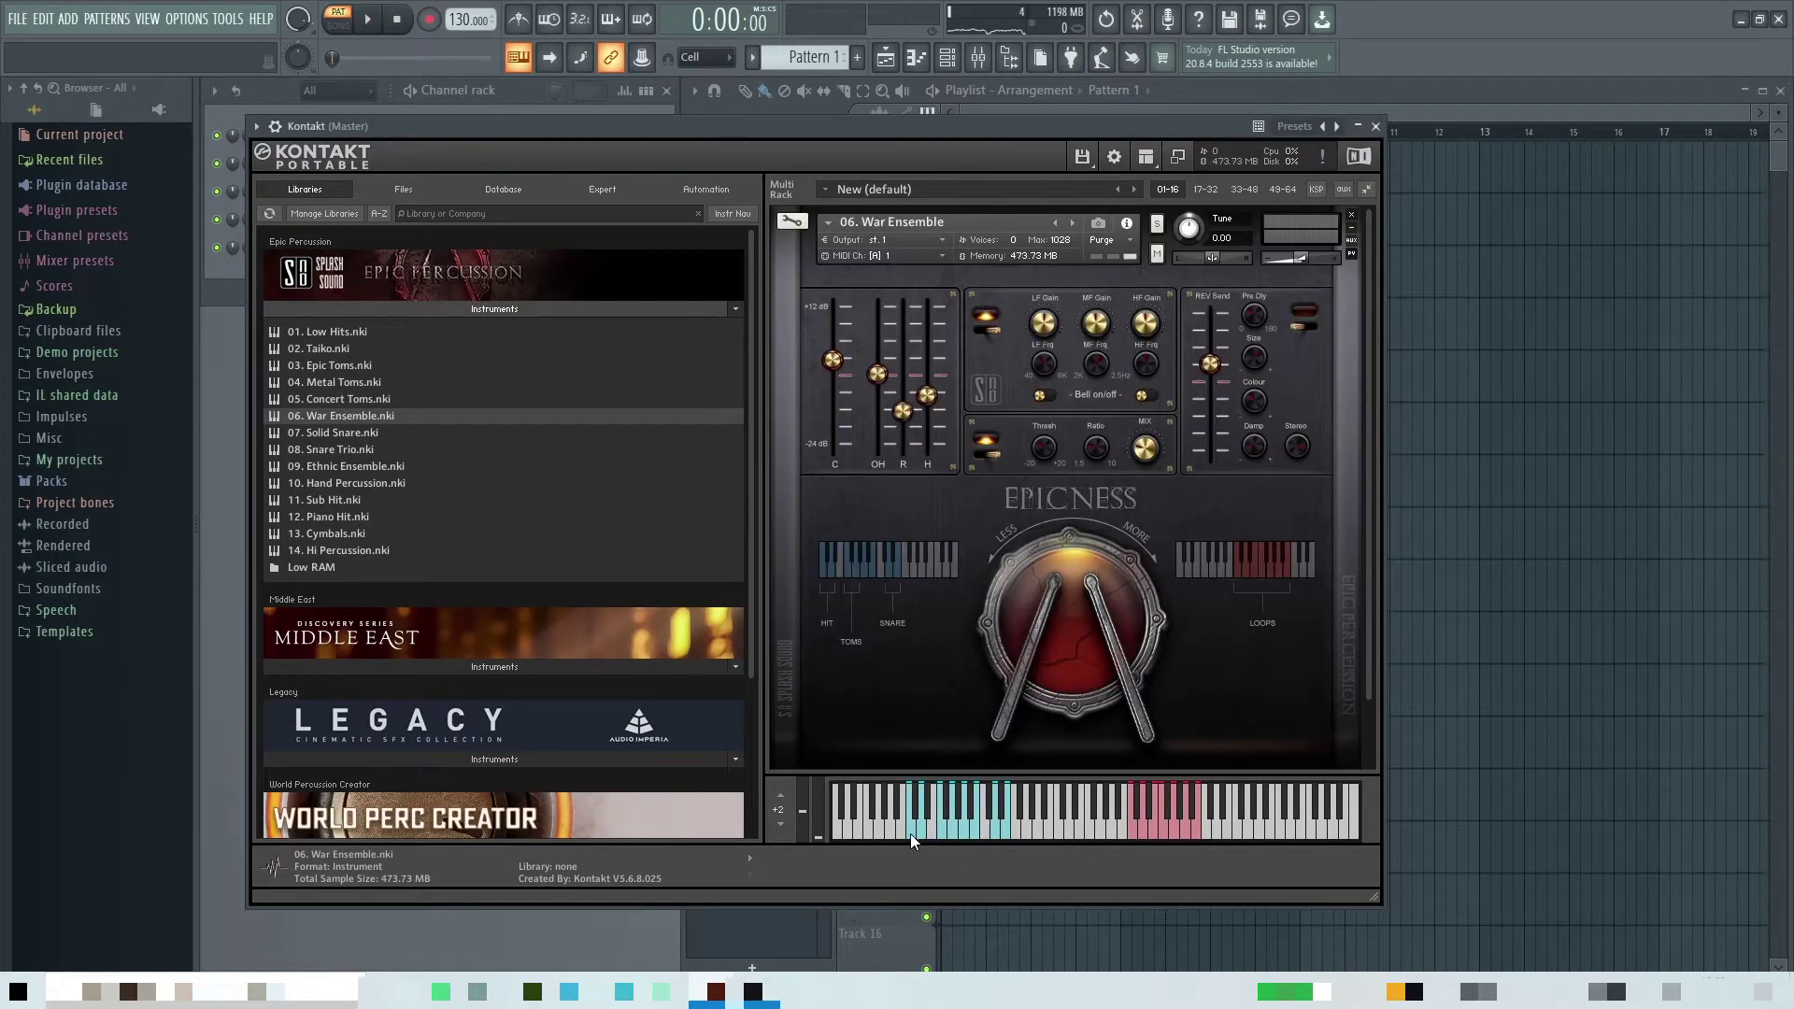
pyautogui.click(910, 833)
pyautogui.click(921, 835)
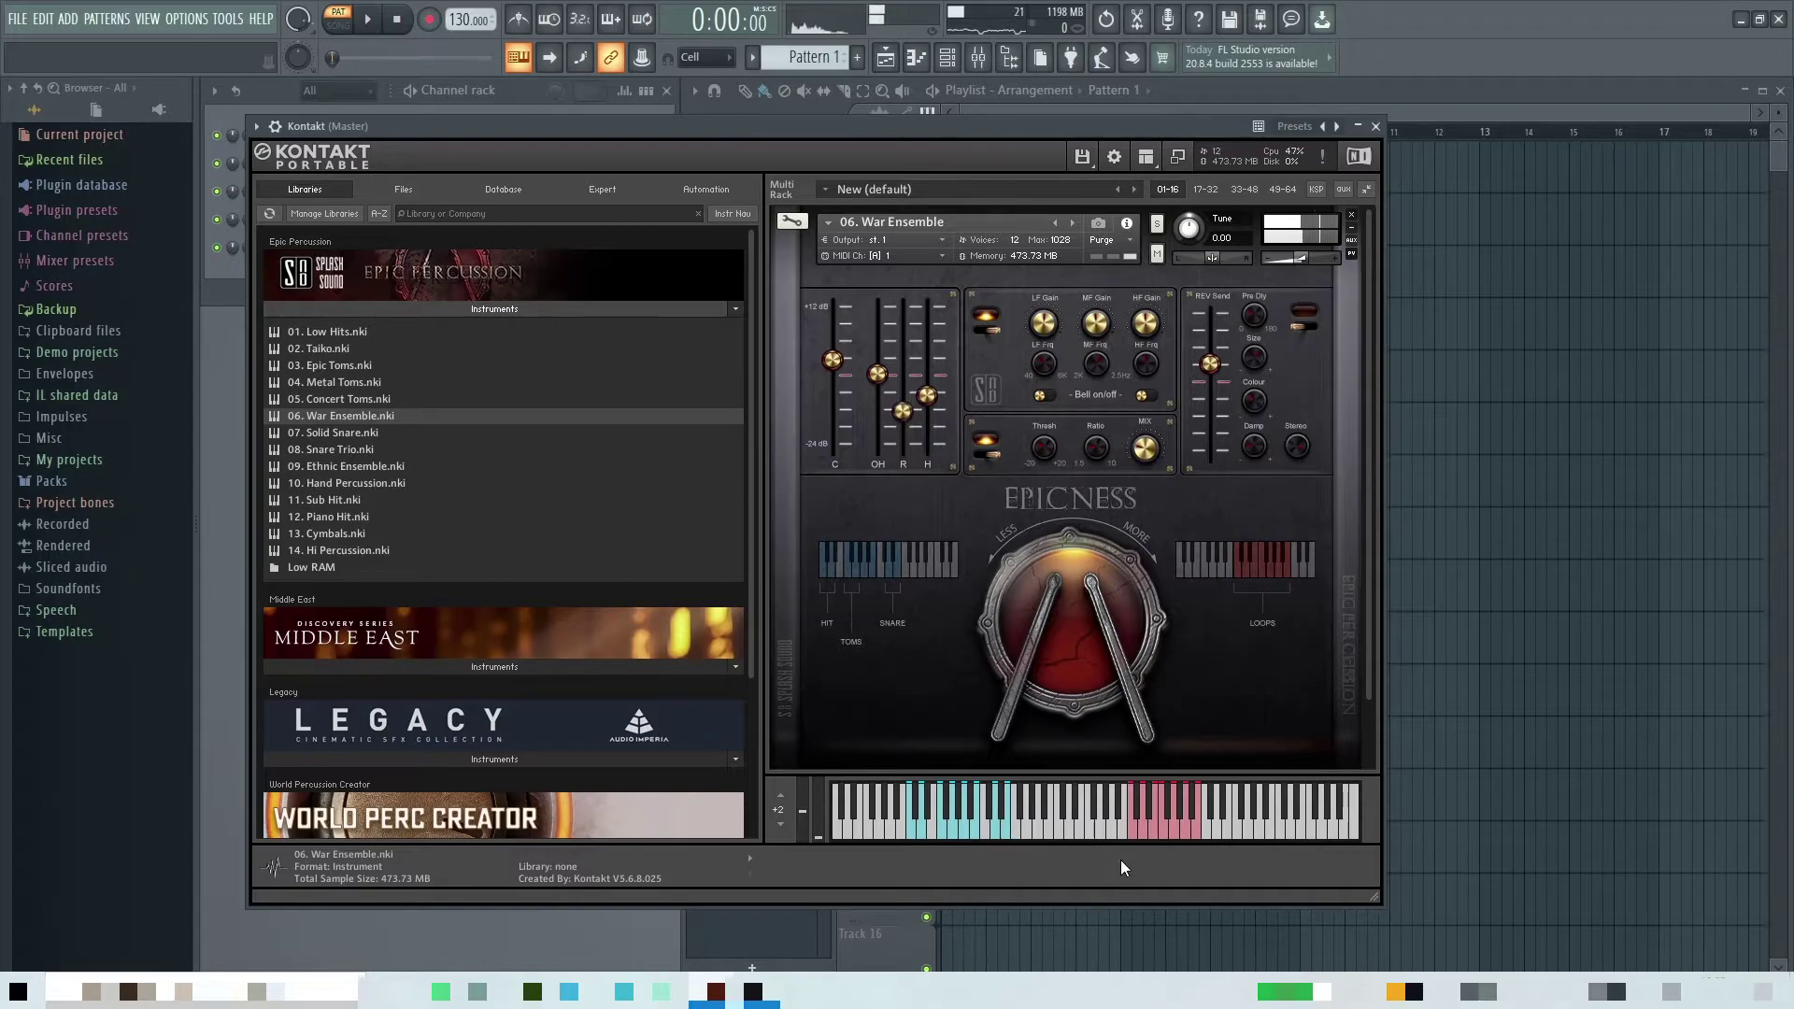
pyautogui.click(1129, 834)
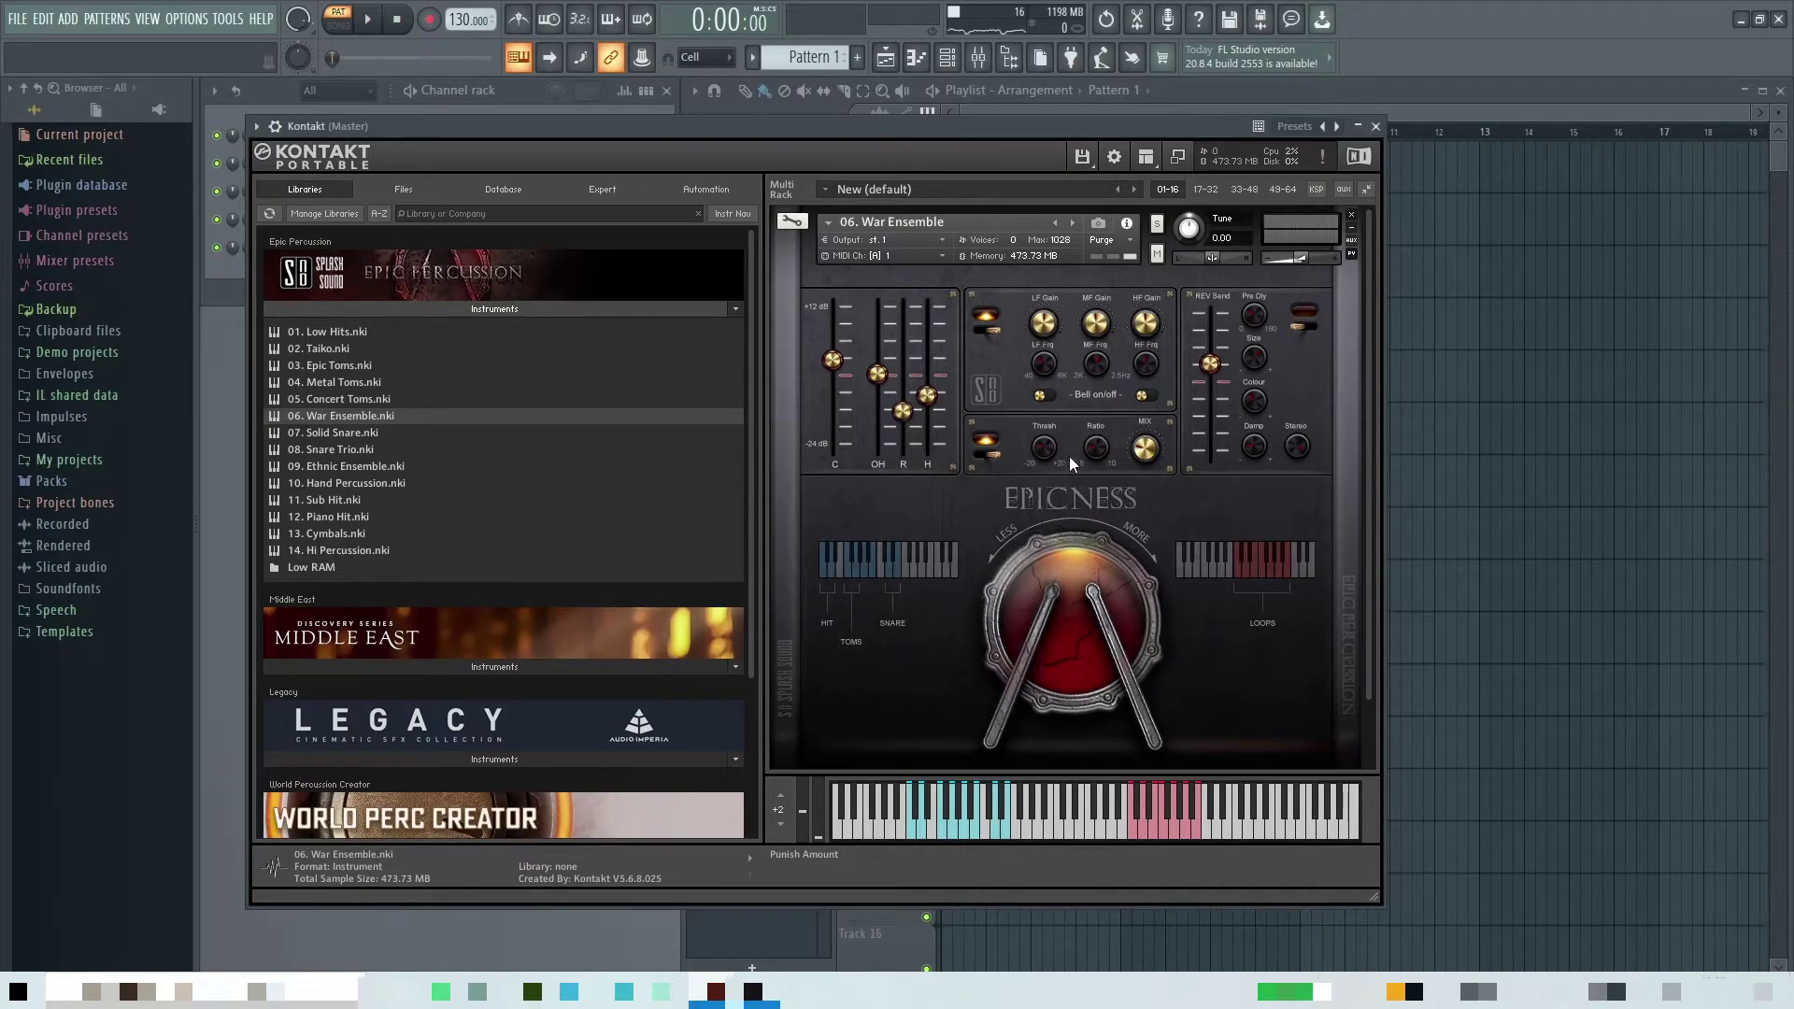
pyautogui.click(1149, 833)
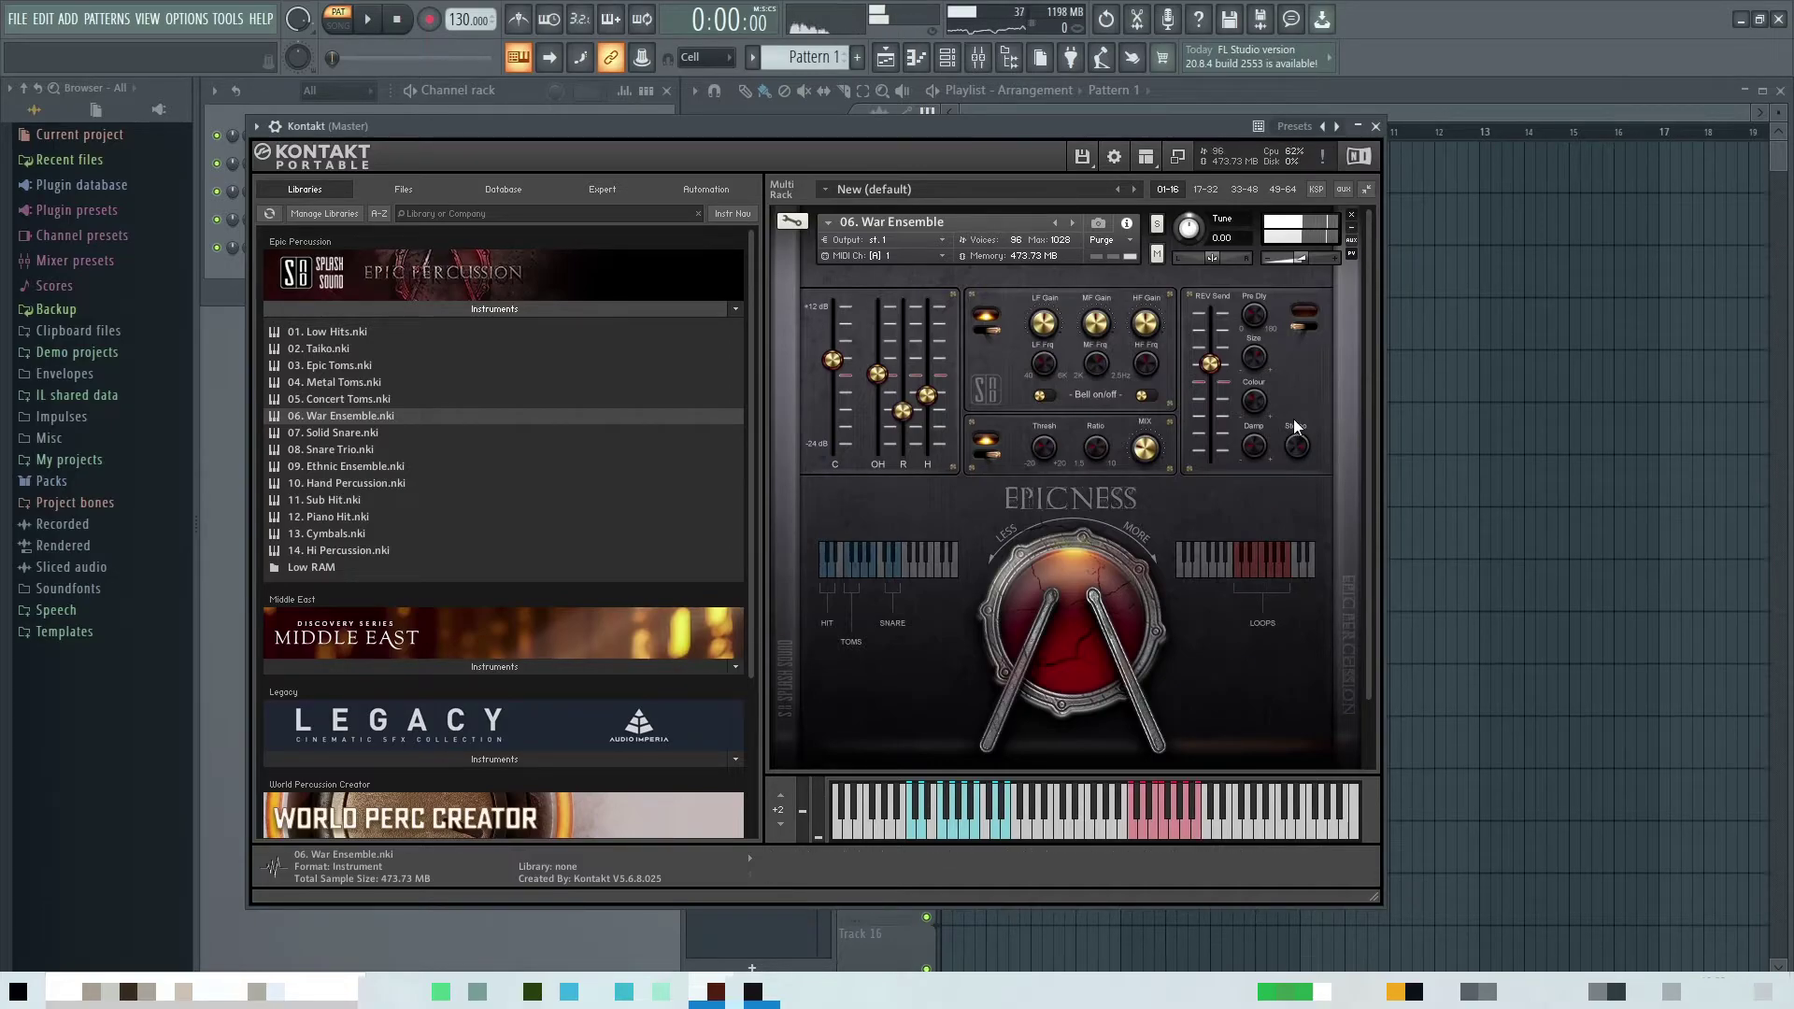
# Step: Replace War Ensemble with the 07. Solid Snare instrument and audition its first hit and rim keys
pyautogui.click(1350, 214)
pyautogui.moveTo(312, 432); pyautogui.dragTo(1022, 446)
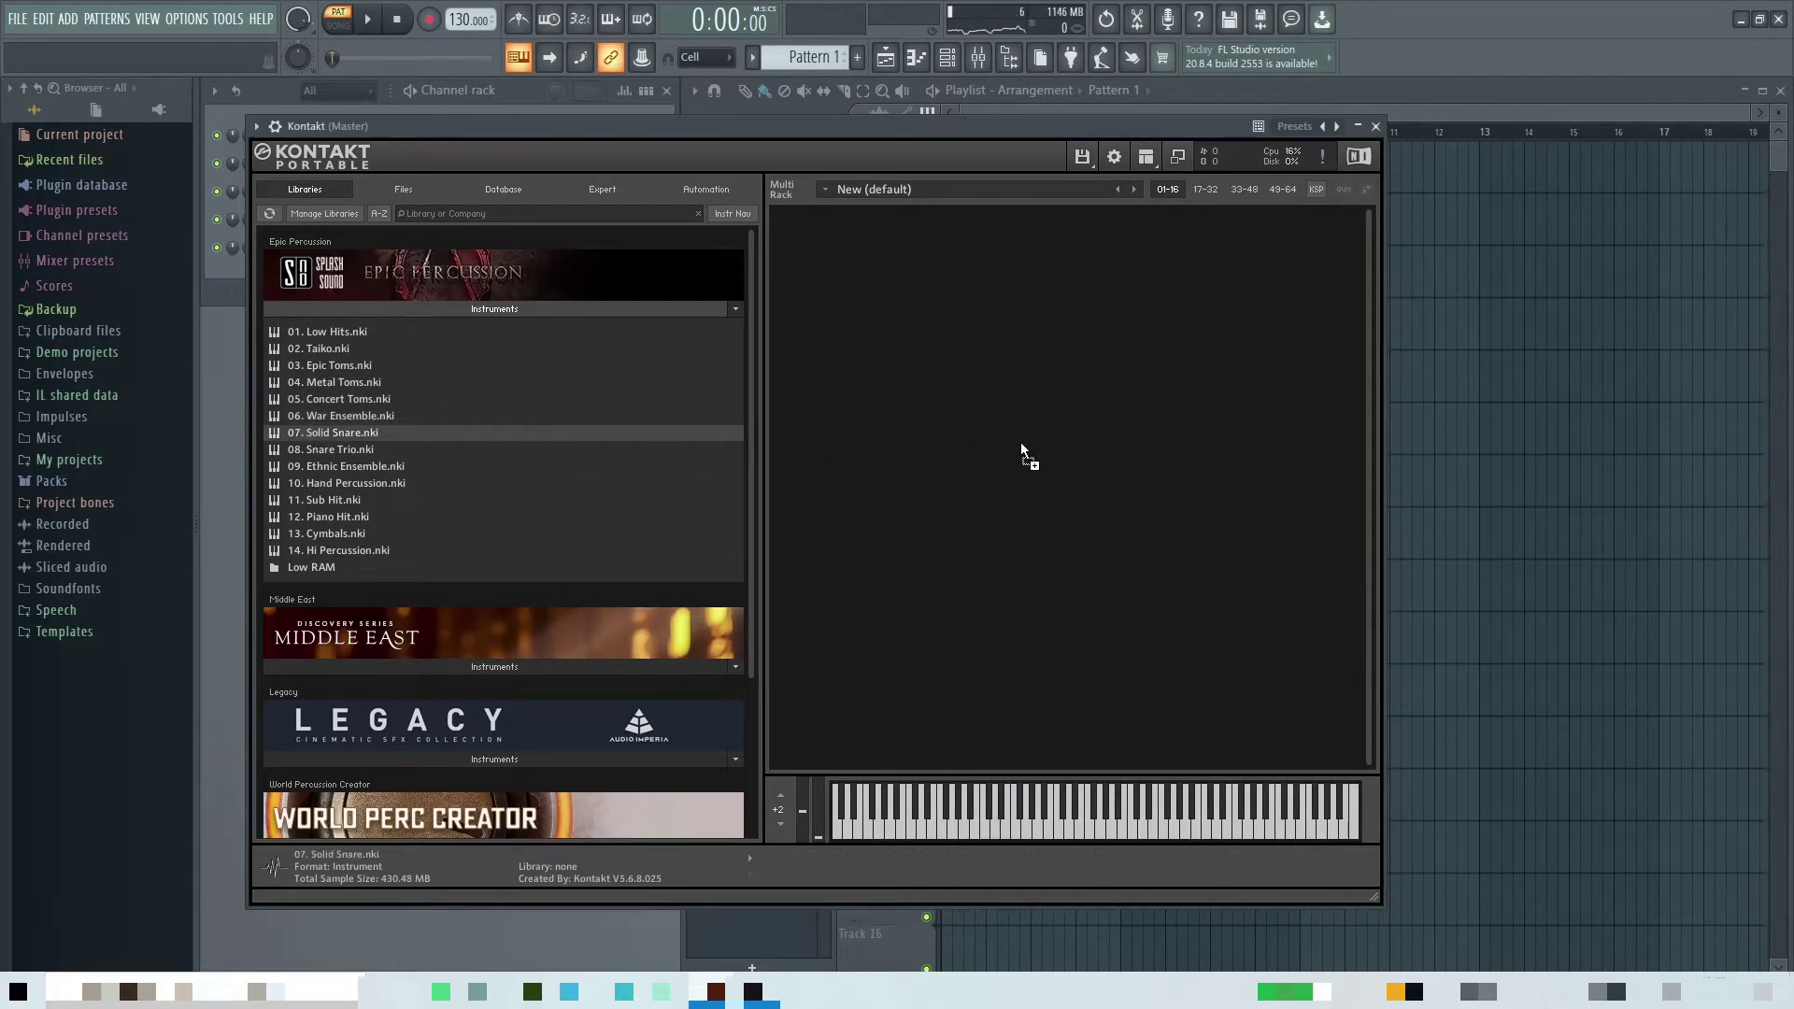
pyautogui.moveTo(1054, 732); pyautogui.dragTo(1041, 727)
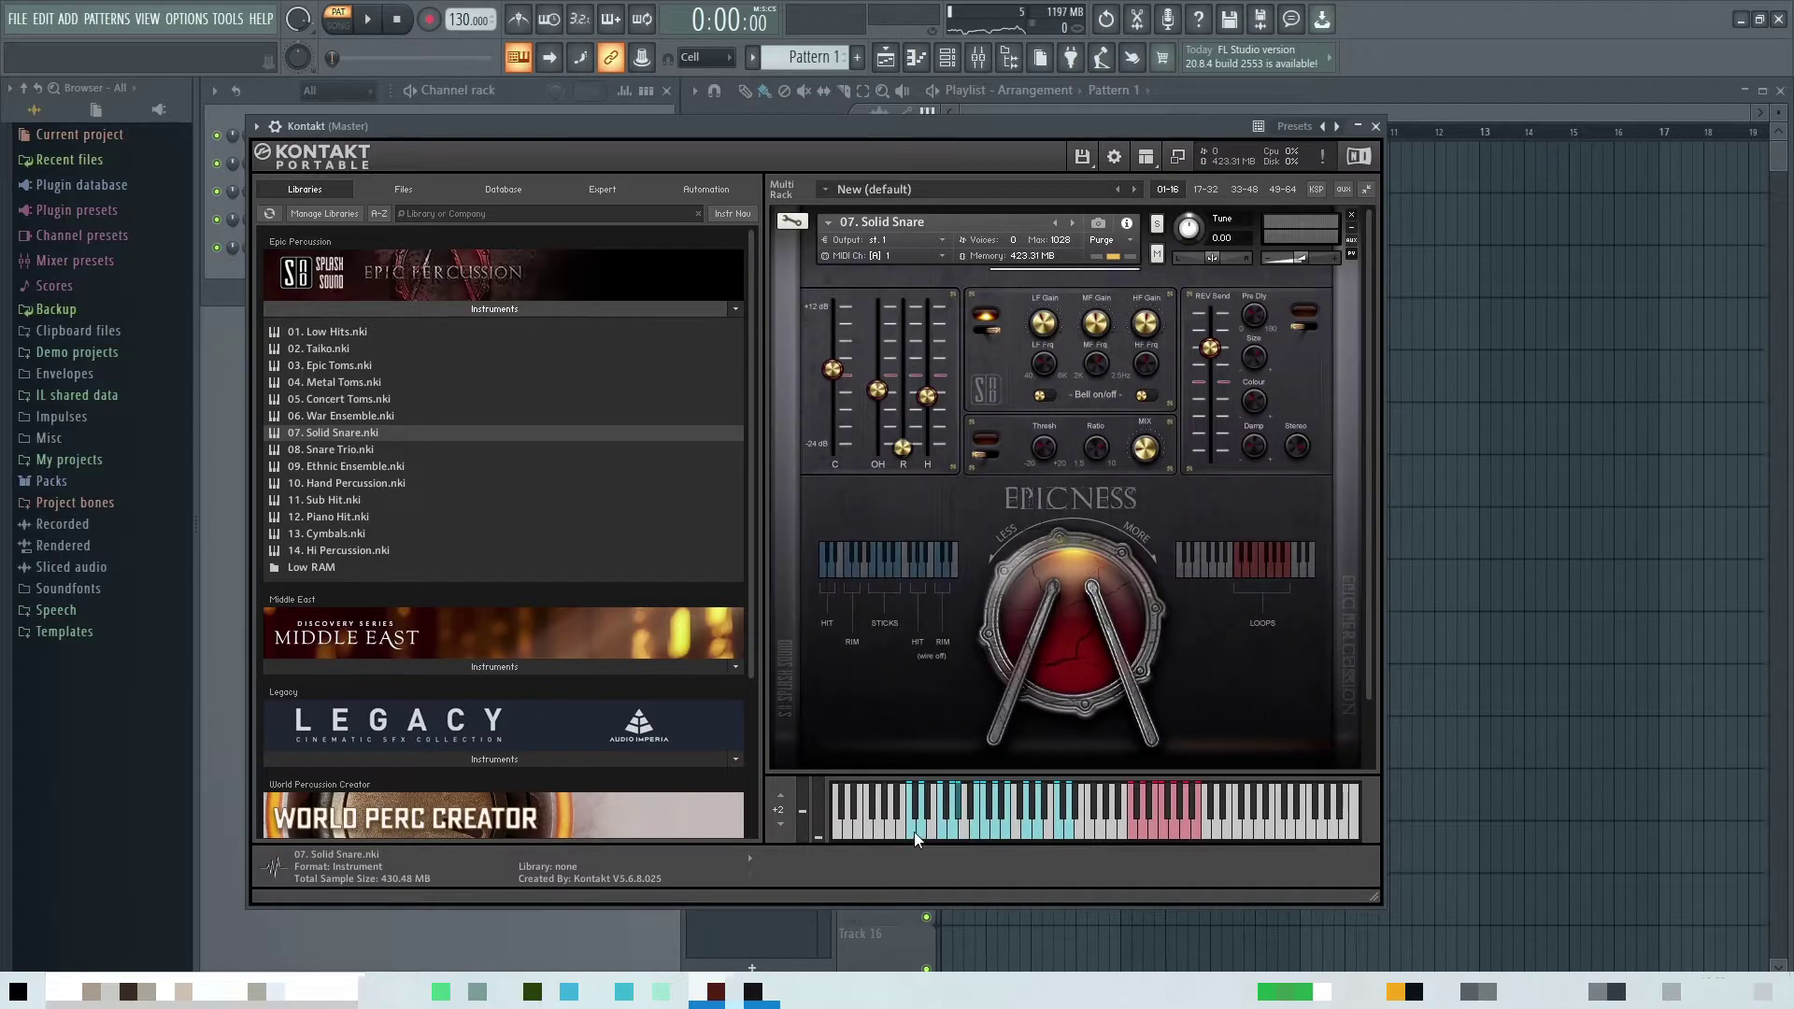
pyautogui.click(912, 831)
pyautogui.click(921, 831)
pyautogui.click(945, 832)
pyautogui.click(955, 833)
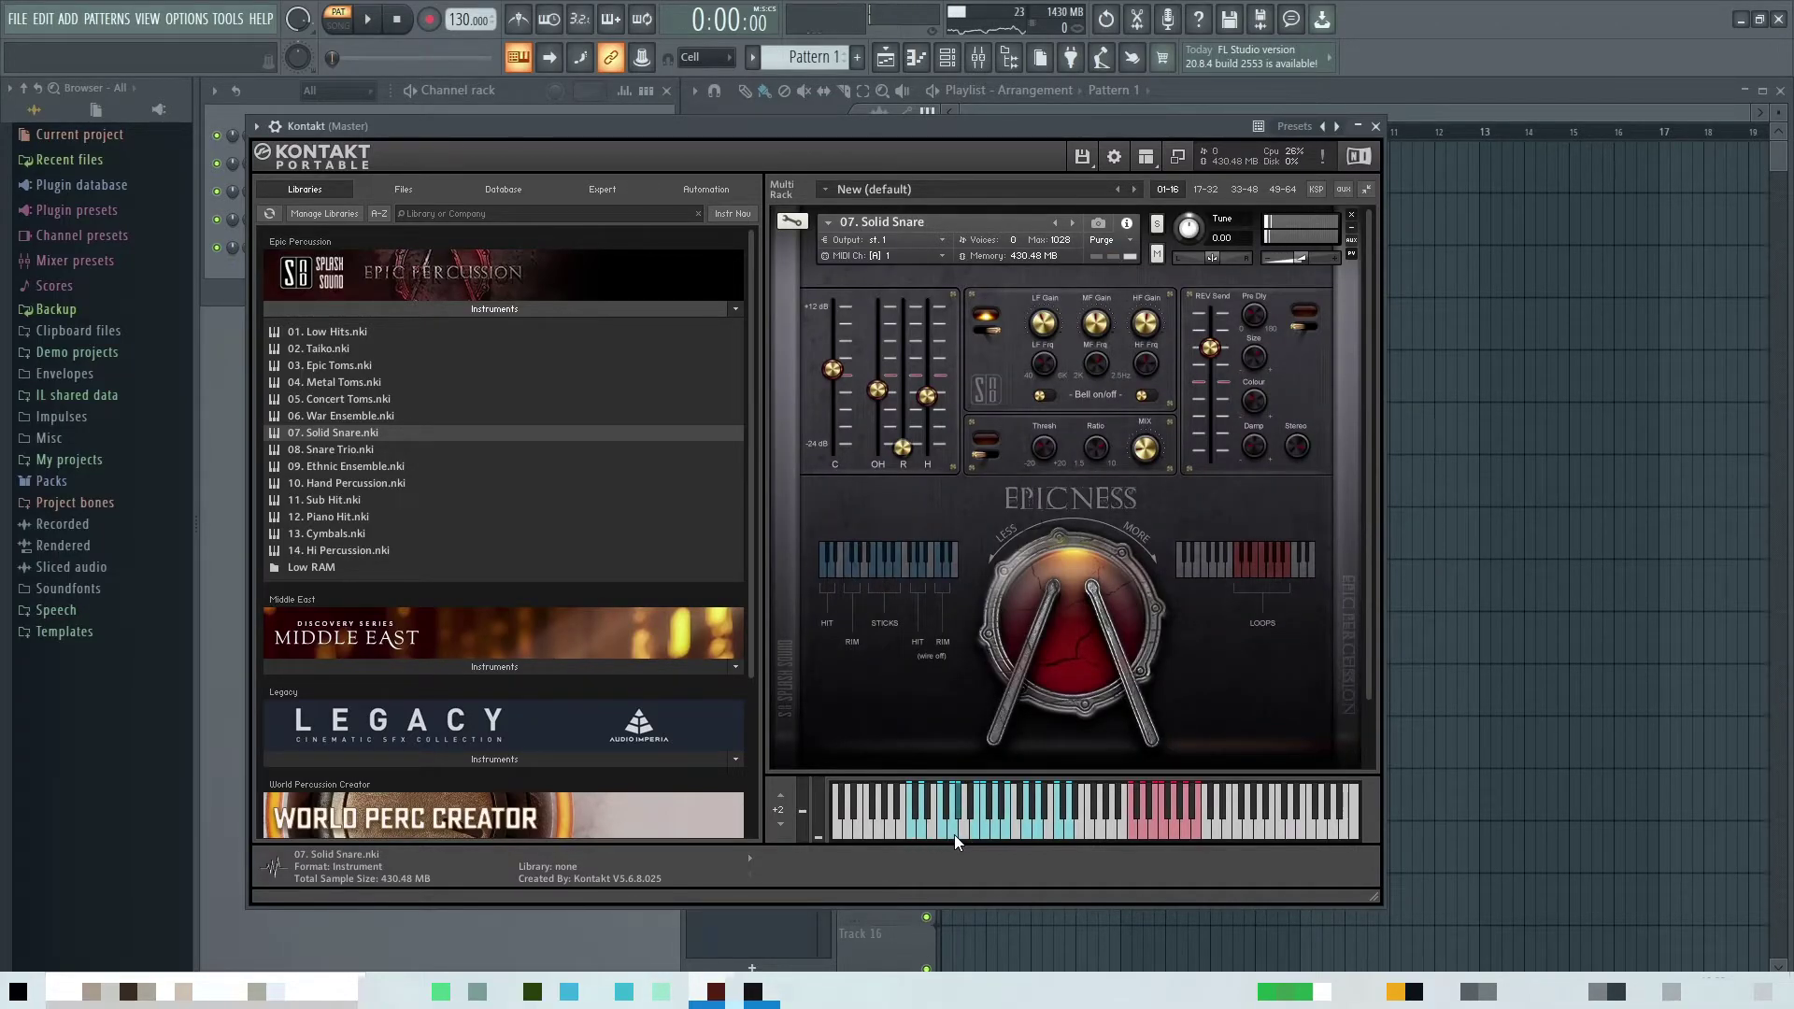
# Step: Audition the Solid Snare sticks keys and the second group of hit and rim keys
pyautogui.click(977, 838)
pyautogui.click(985, 837)
pyautogui.click(992, 833)
pyautogui.click(1004, 833)
pyautogui.click(1037, 833)
pyautogui.click(1047, 837)
pyautogui.click(1061, 832)
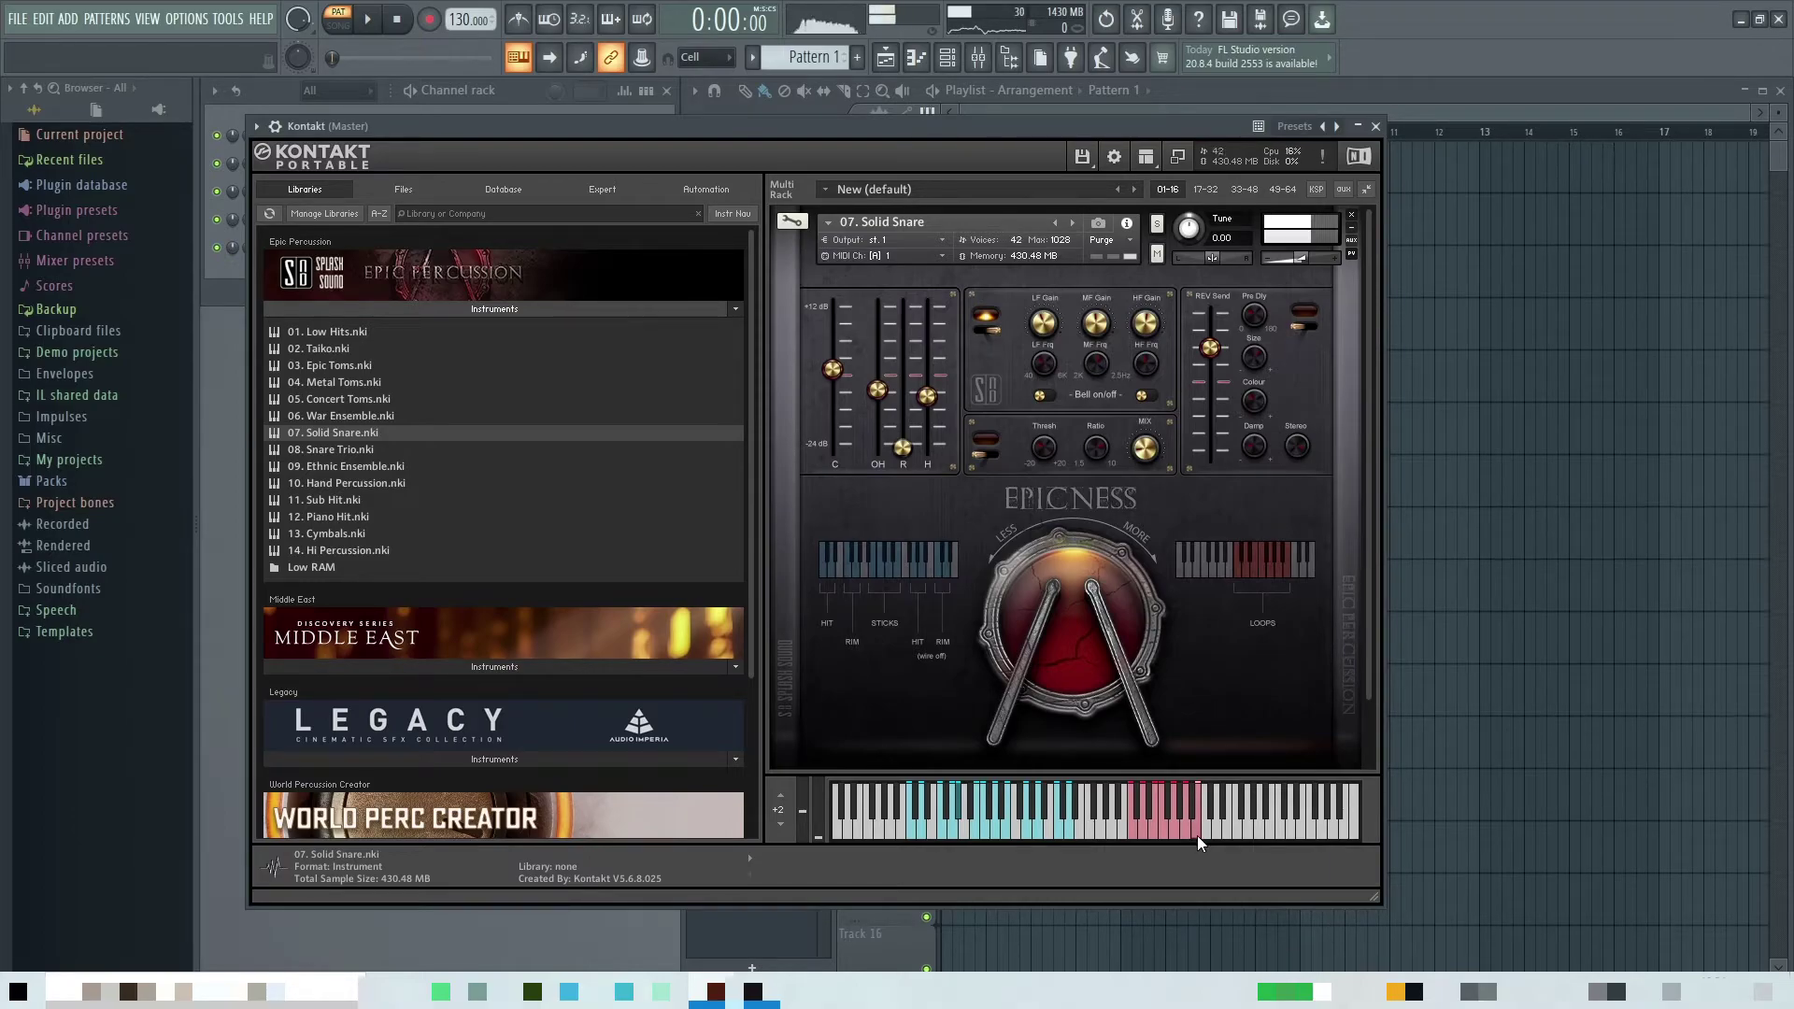
# Step: Replace Solid Snare with the 08. Snare Trio instrument and audition its hit, rim and sticks keys
pyautogui.click(1352, 217)
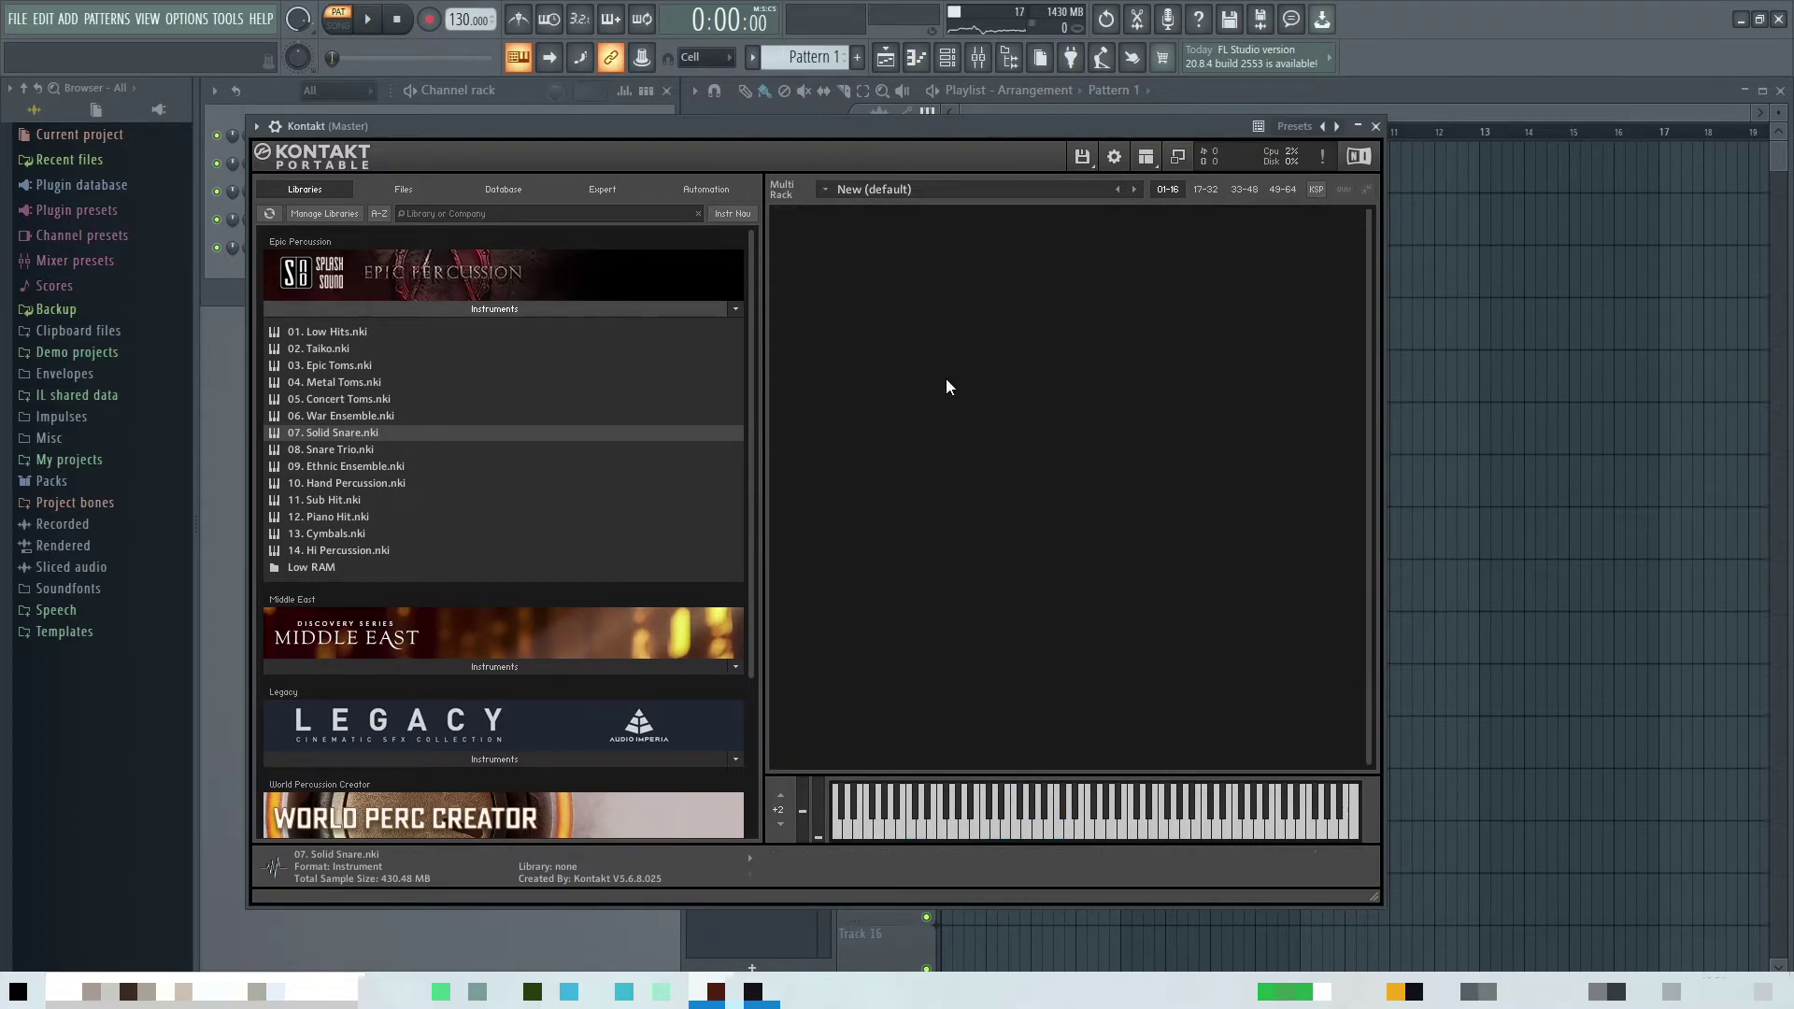
pyautogui.moveTo(317, 450); pyautogui.dragTo(1088, 464)
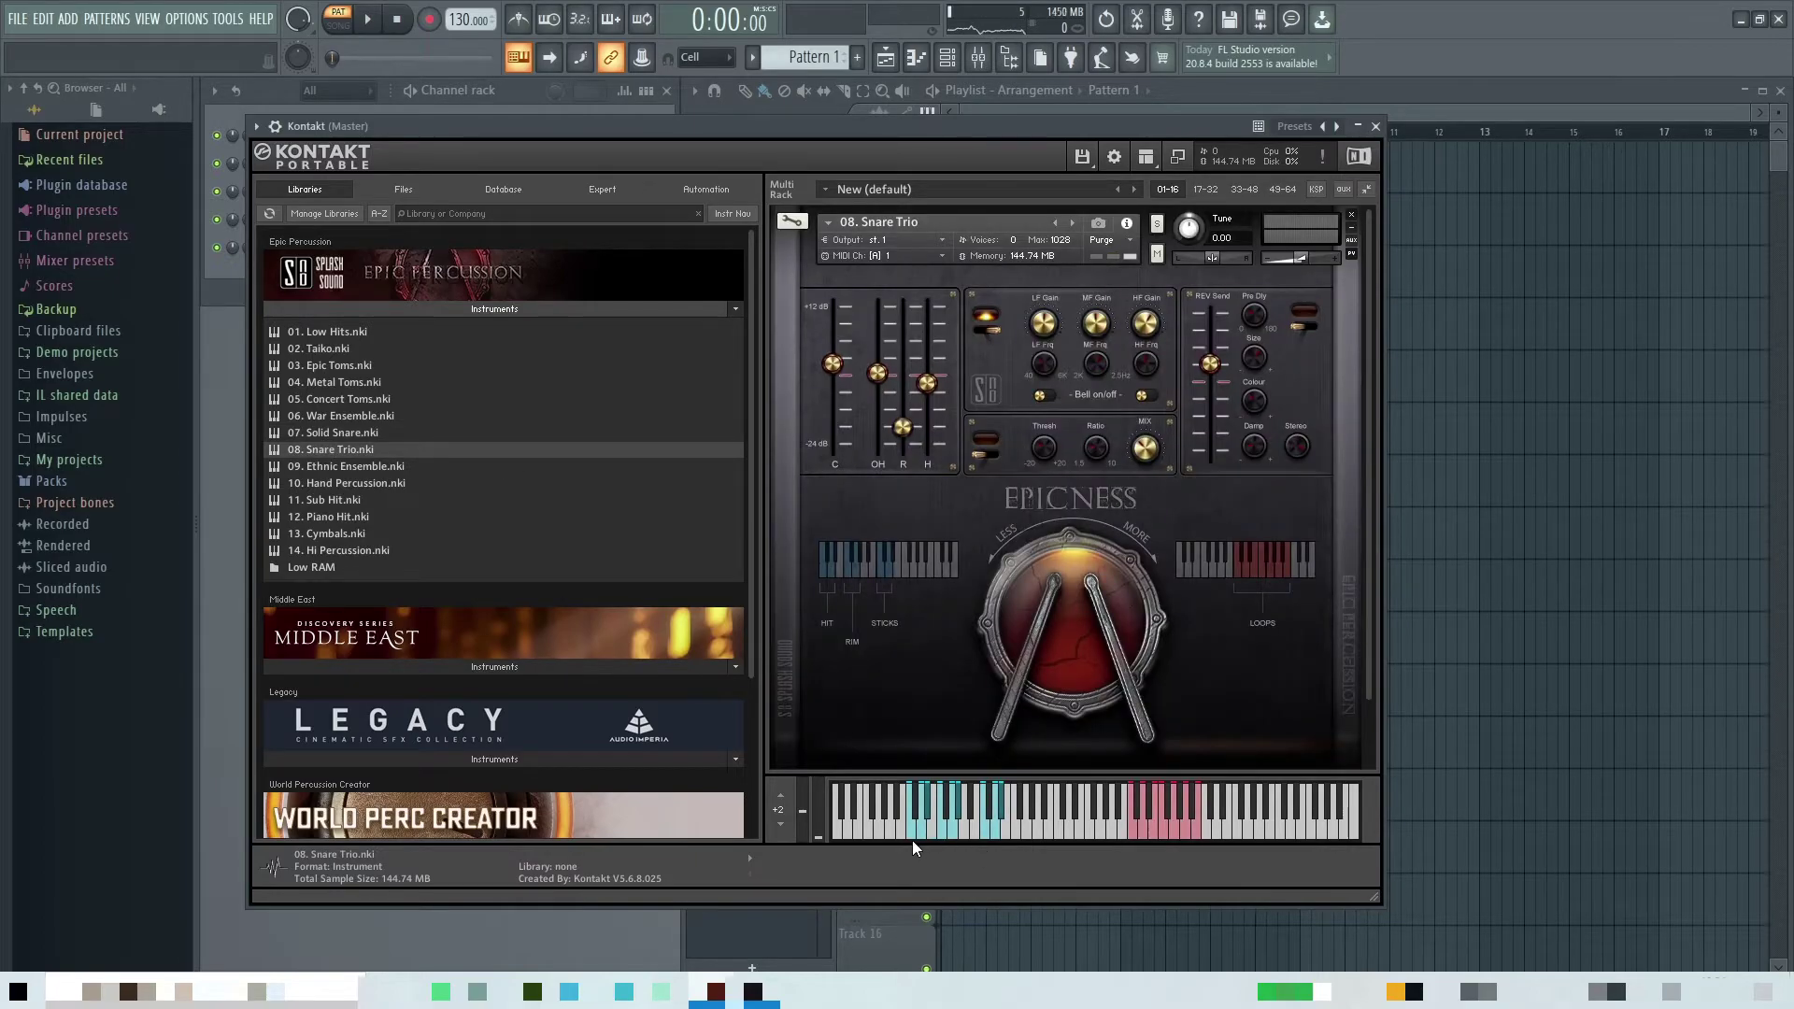
pyautogui.click(911, 832)
pyautogui.click(924, 834)
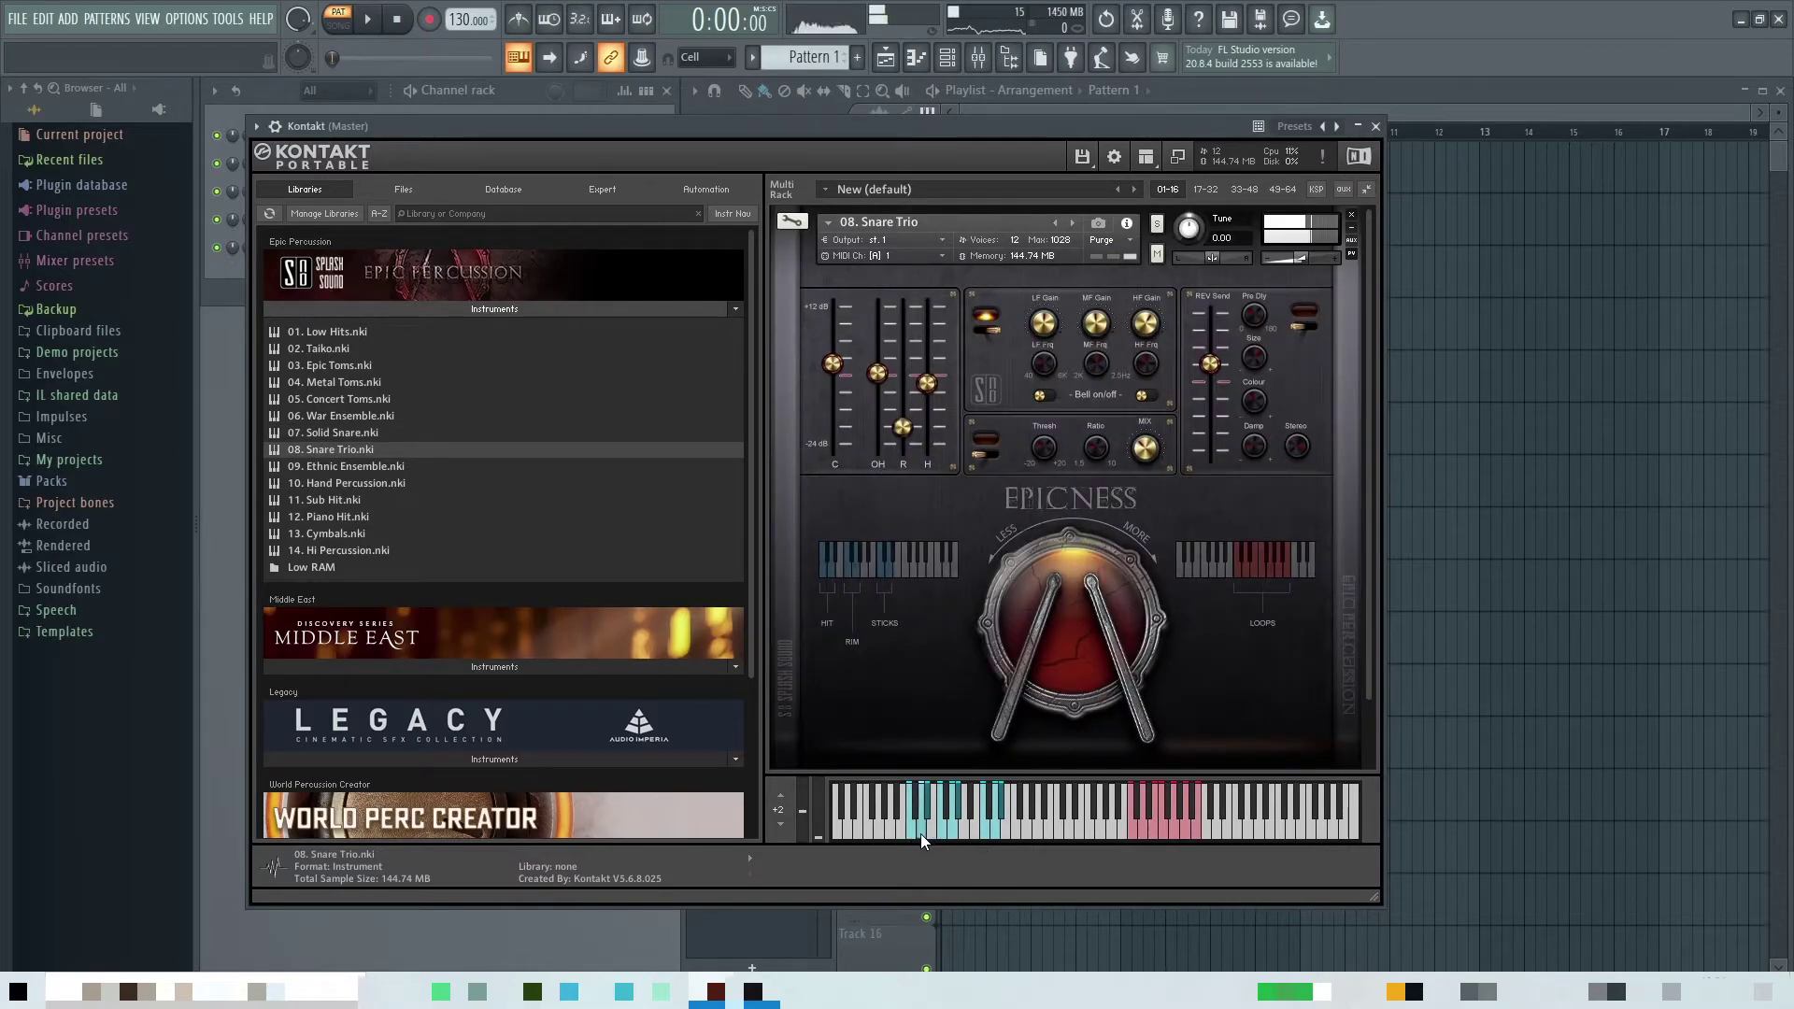
pyautogui.click(938, 835)
pyautogui.click(951, 833)
pyautogui.click(988, 833)
pyautogui.click(996, 833)
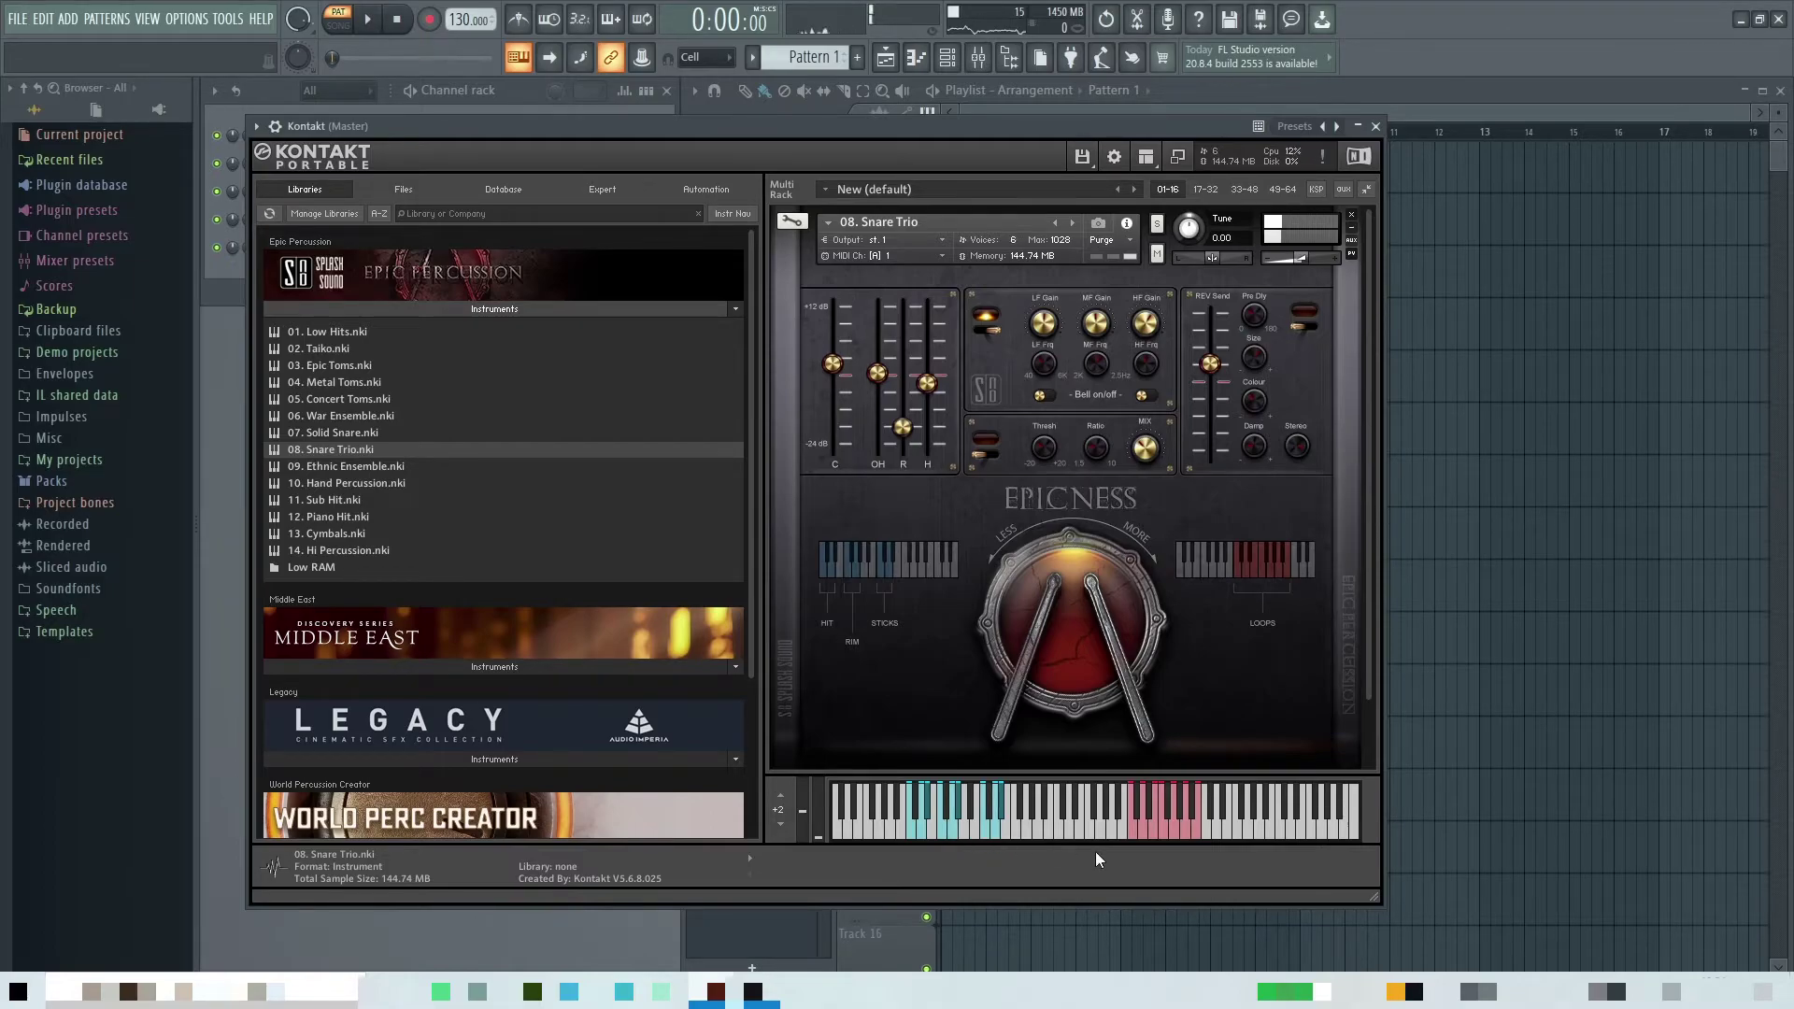
# Step: Audition the first Snare Trio loop and replace Snare Trio with the 09. Ethnic Ensemble instrument
pyautogui.click(1133, 835)
pyautogui.click(1352, 215)
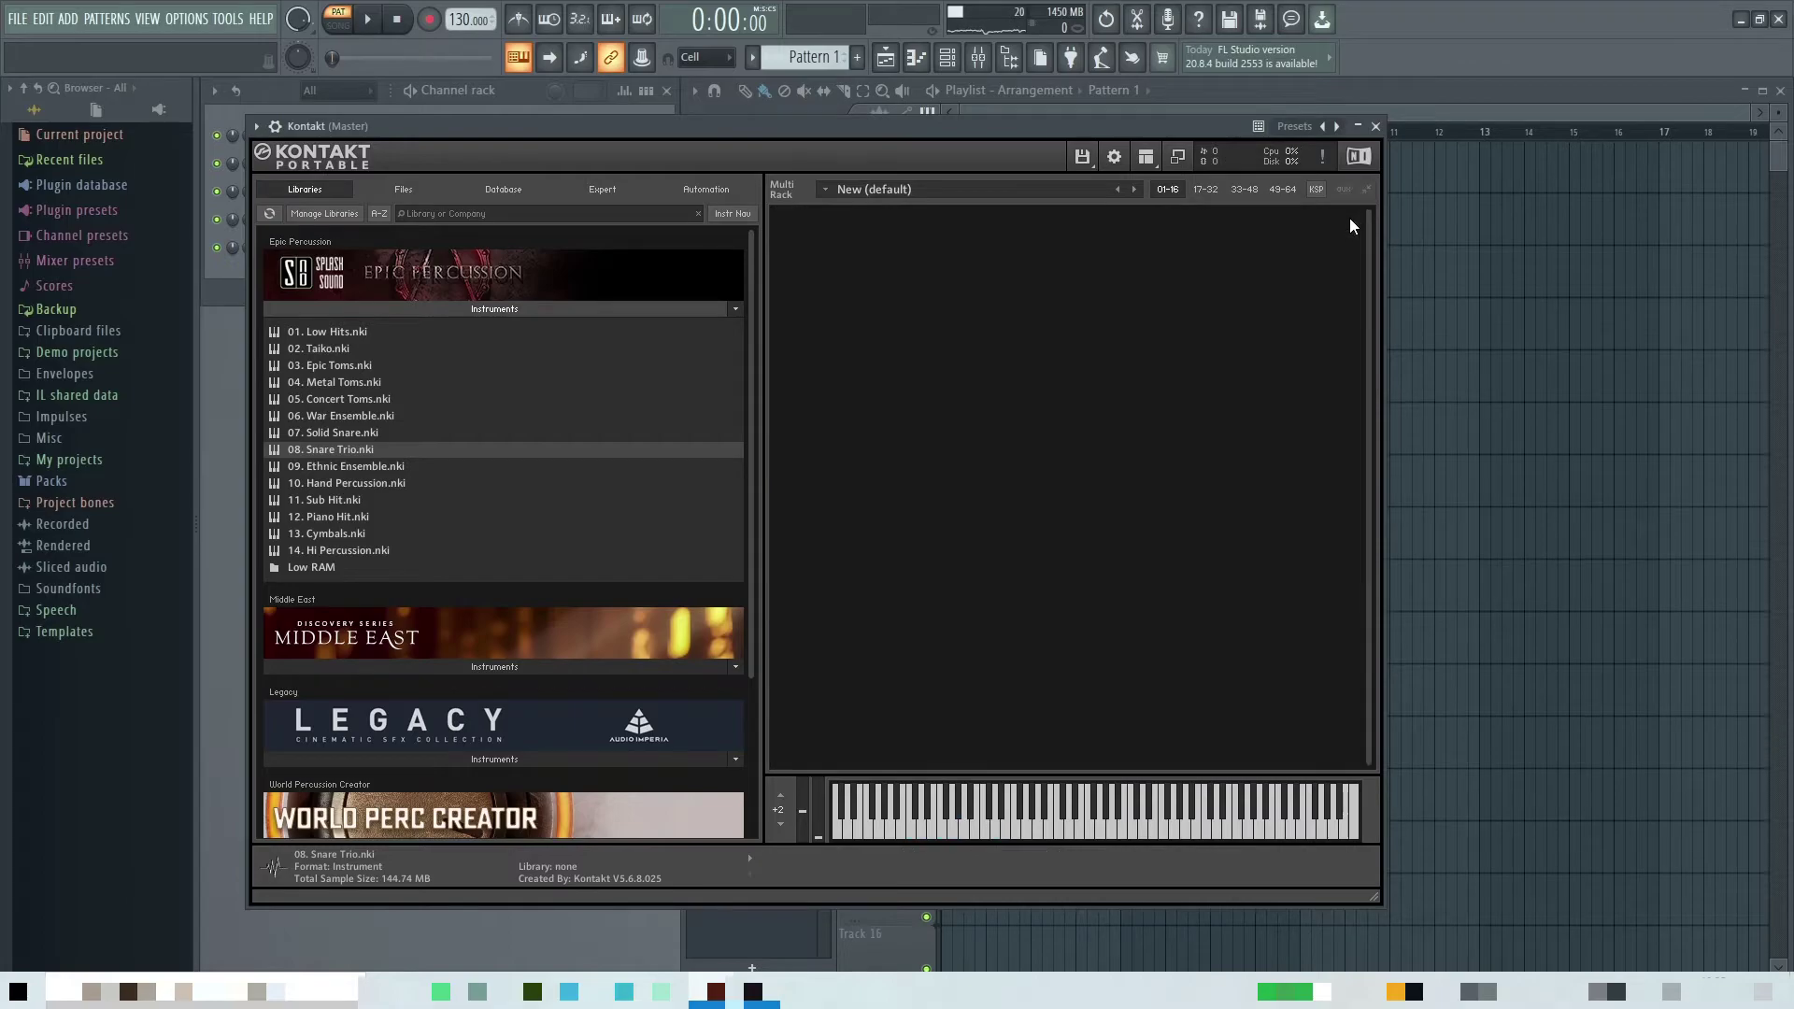
pyautogui.moveTo(385, 468); pyautogui.dragTo(1063, 491)
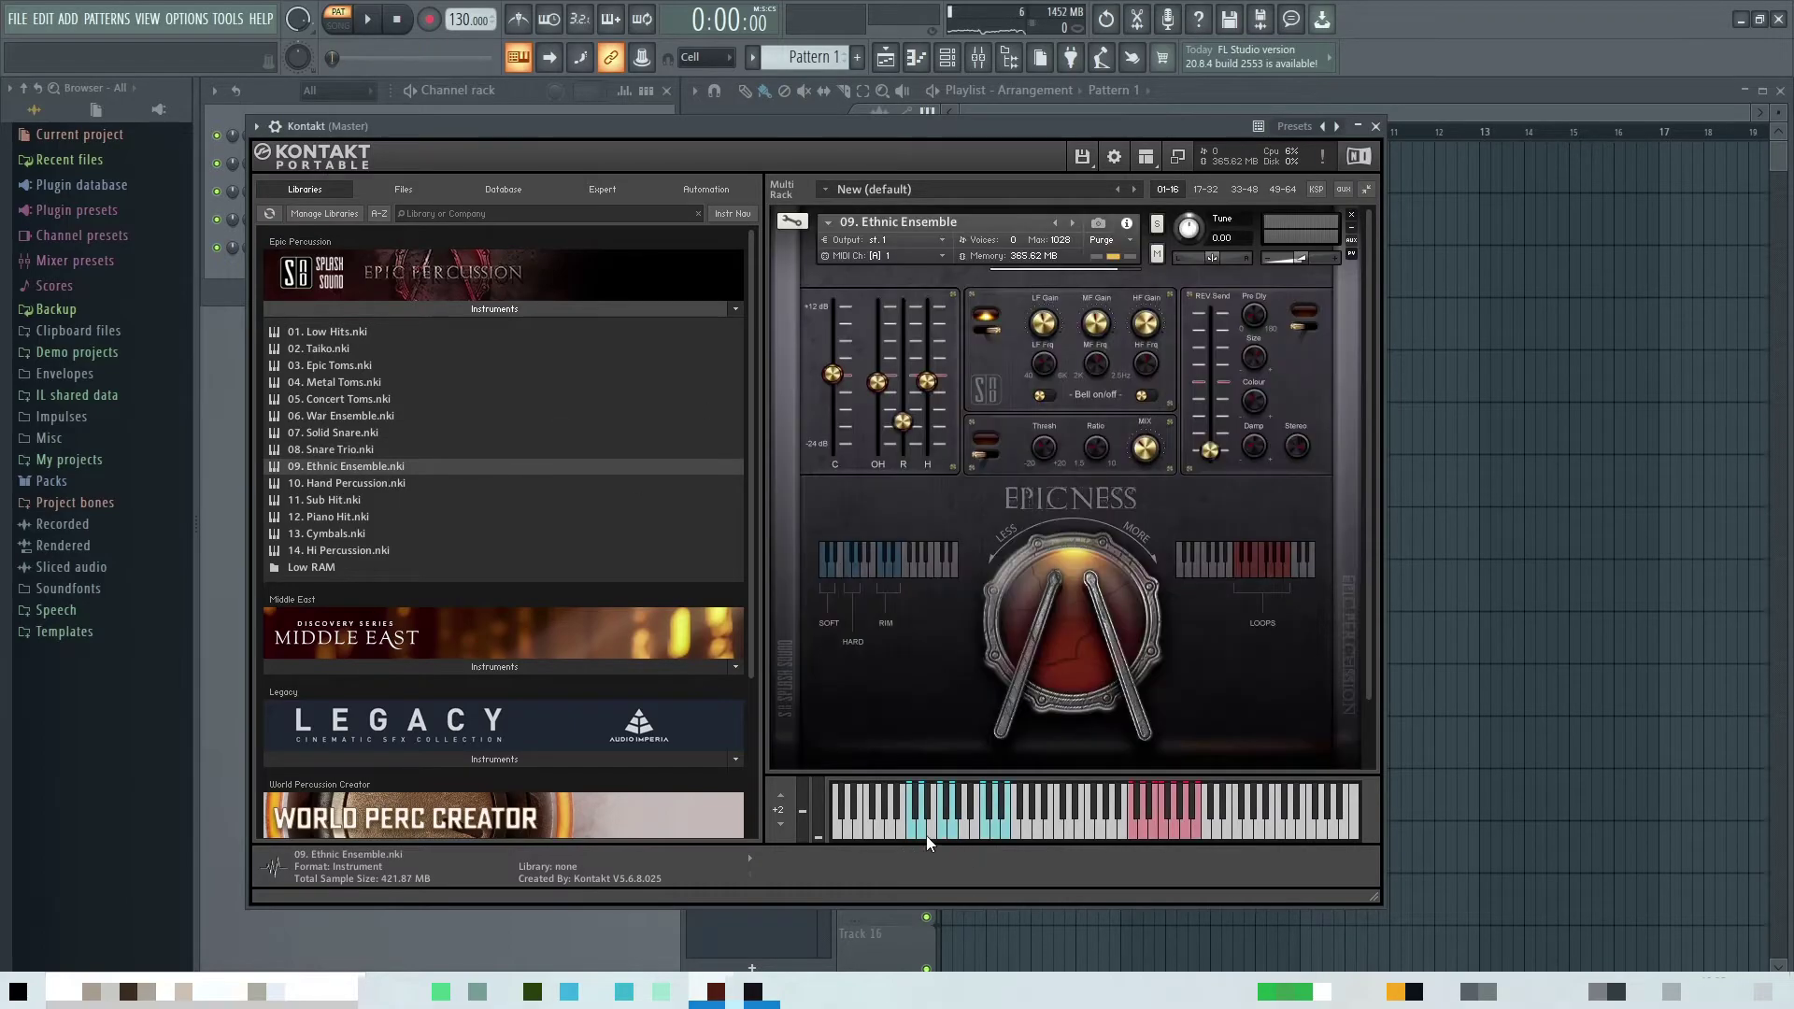
# Step: Audition the Ethnic Ensemble's soft, hard and rim keys
pyautogui.click(912, 834)
pyautogui.click(923, 837)
pyautogui.click(944, 834)
pyautogui.click(951, 833)
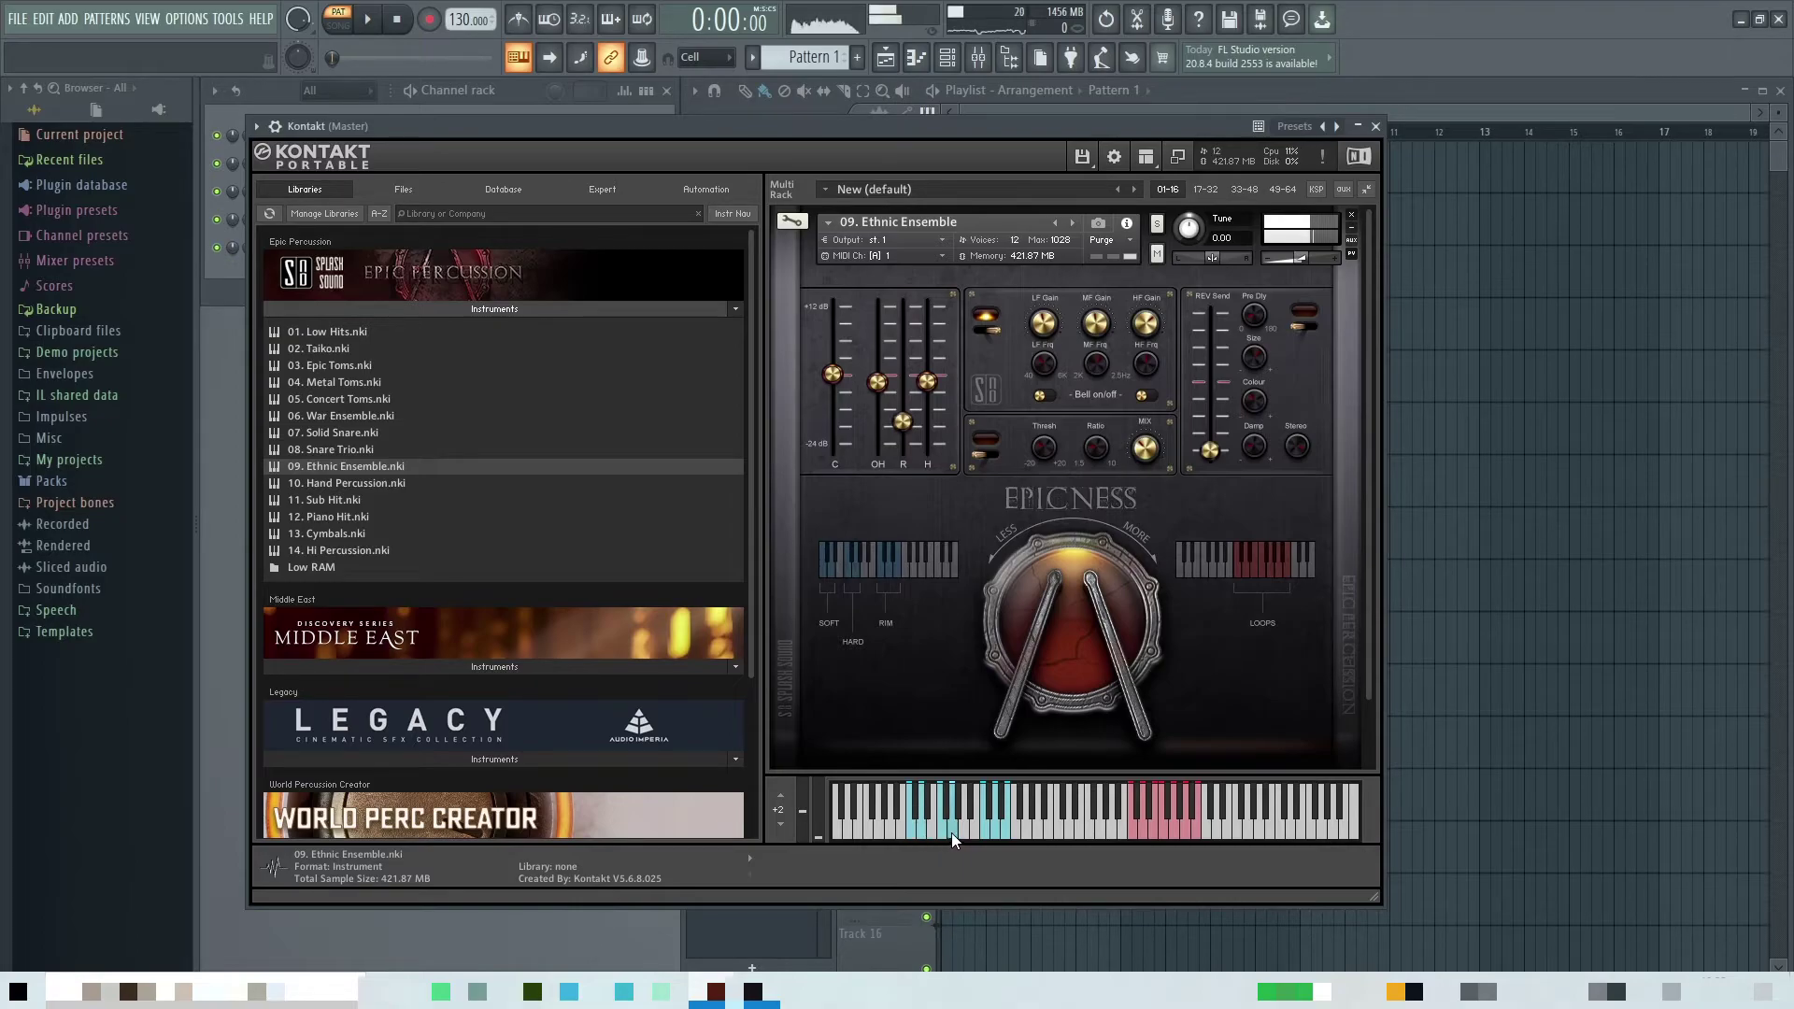
pyautogui.click(983, 837)
pyautogui.click(994, 835)
pyautogui.click(1005, 833)
# Step: Audition the Ethnic Ensemble's loops from the first to the last loop key
pyautogui.click(1132, 833)
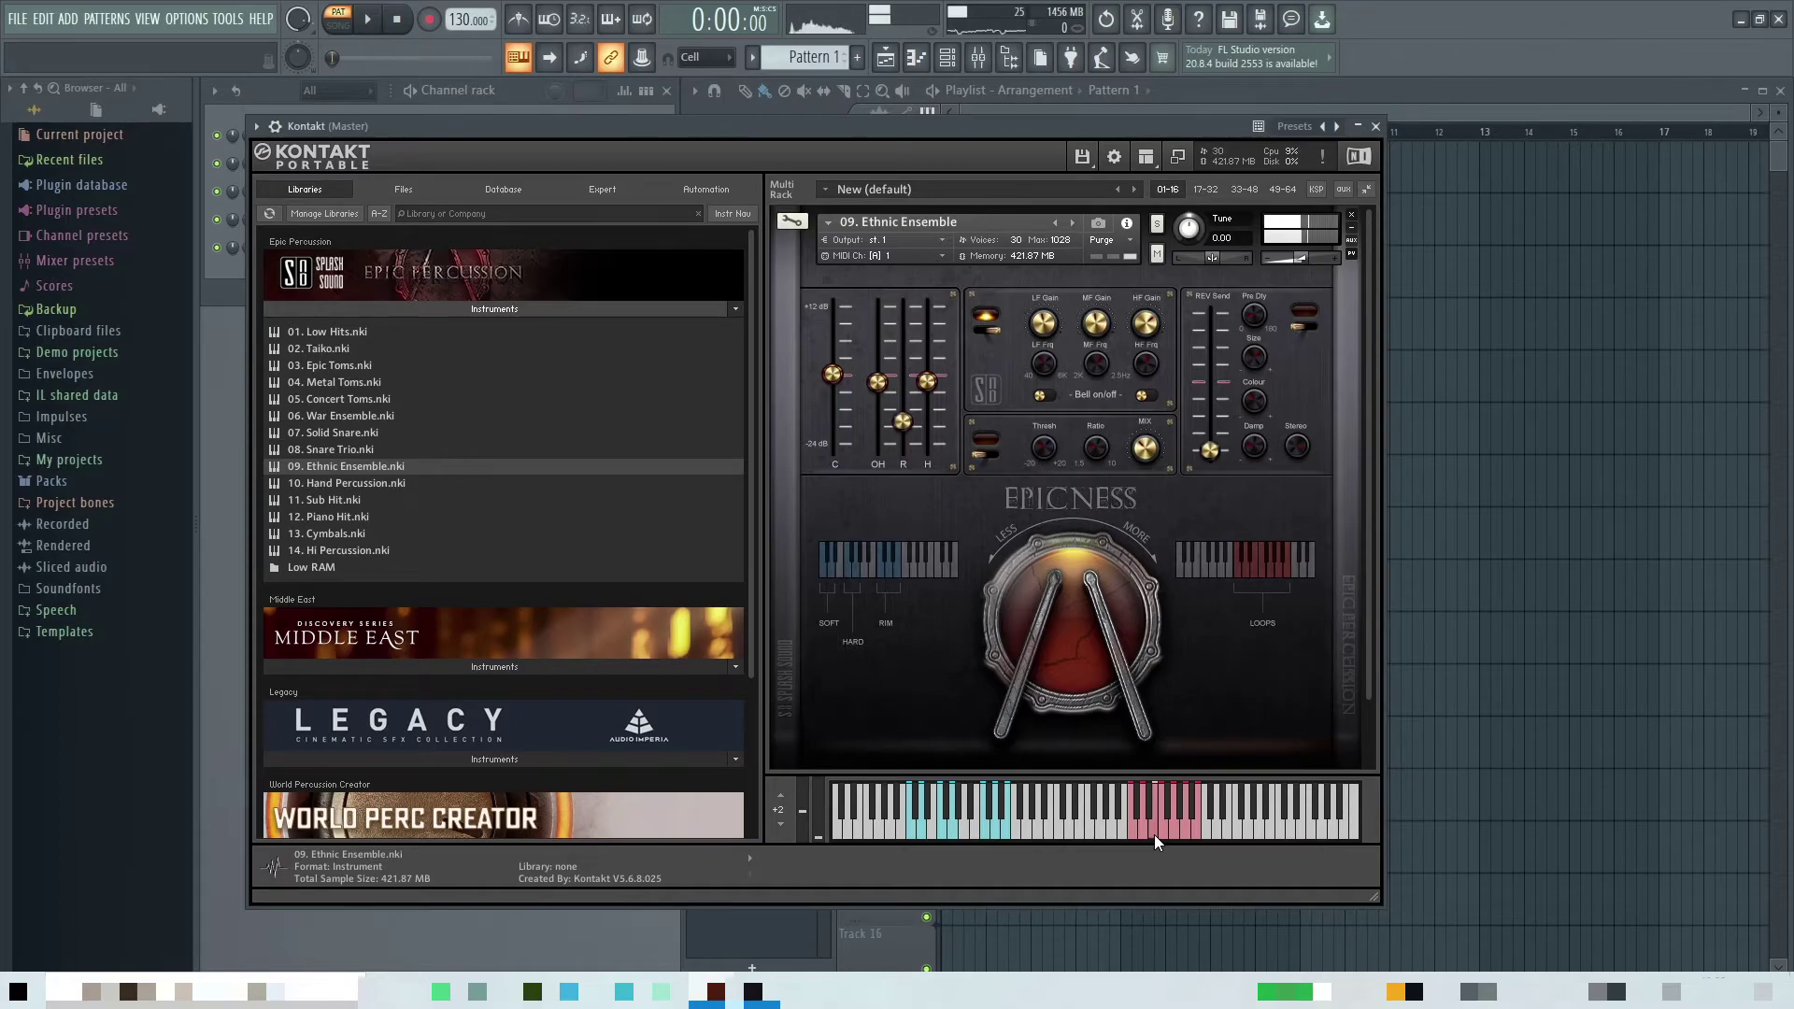
pyautogui.click(1155, 837)
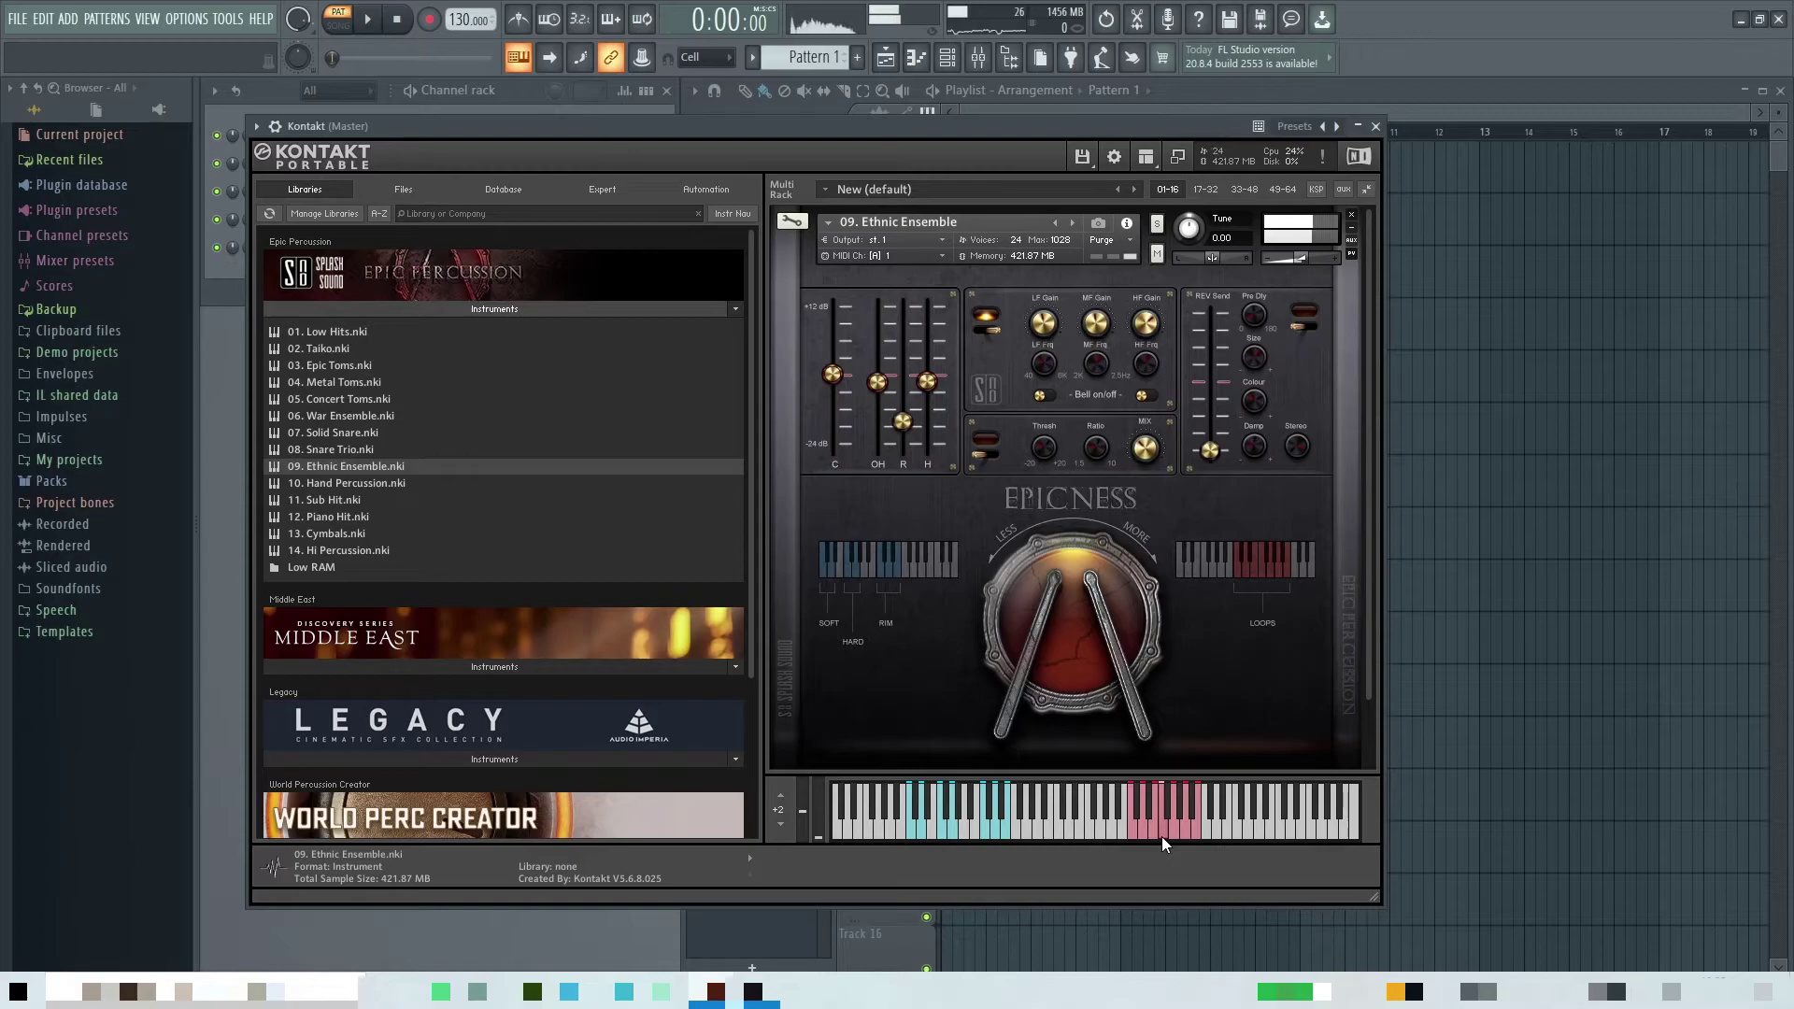
pyautogui.click(1164, 841)
pyautogui.click(1175, 839)
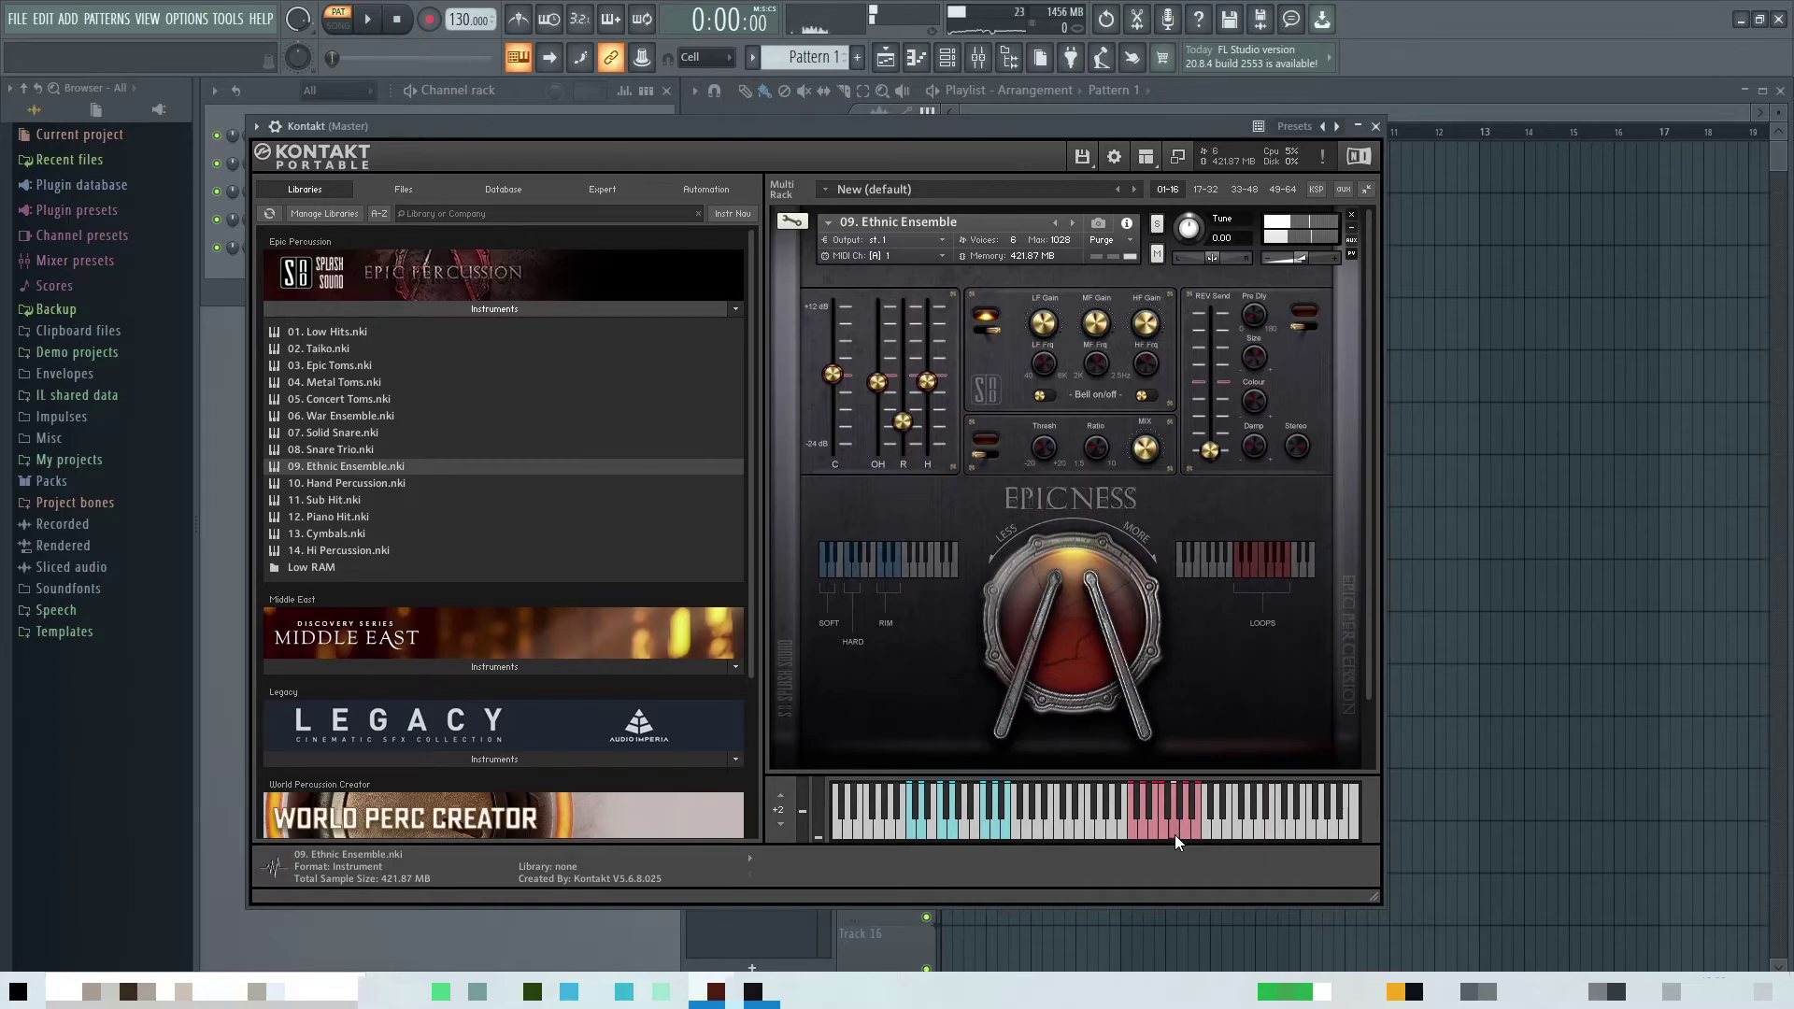
pyautogui.click(1185, 835)
pyautogui.click(1195, 835)
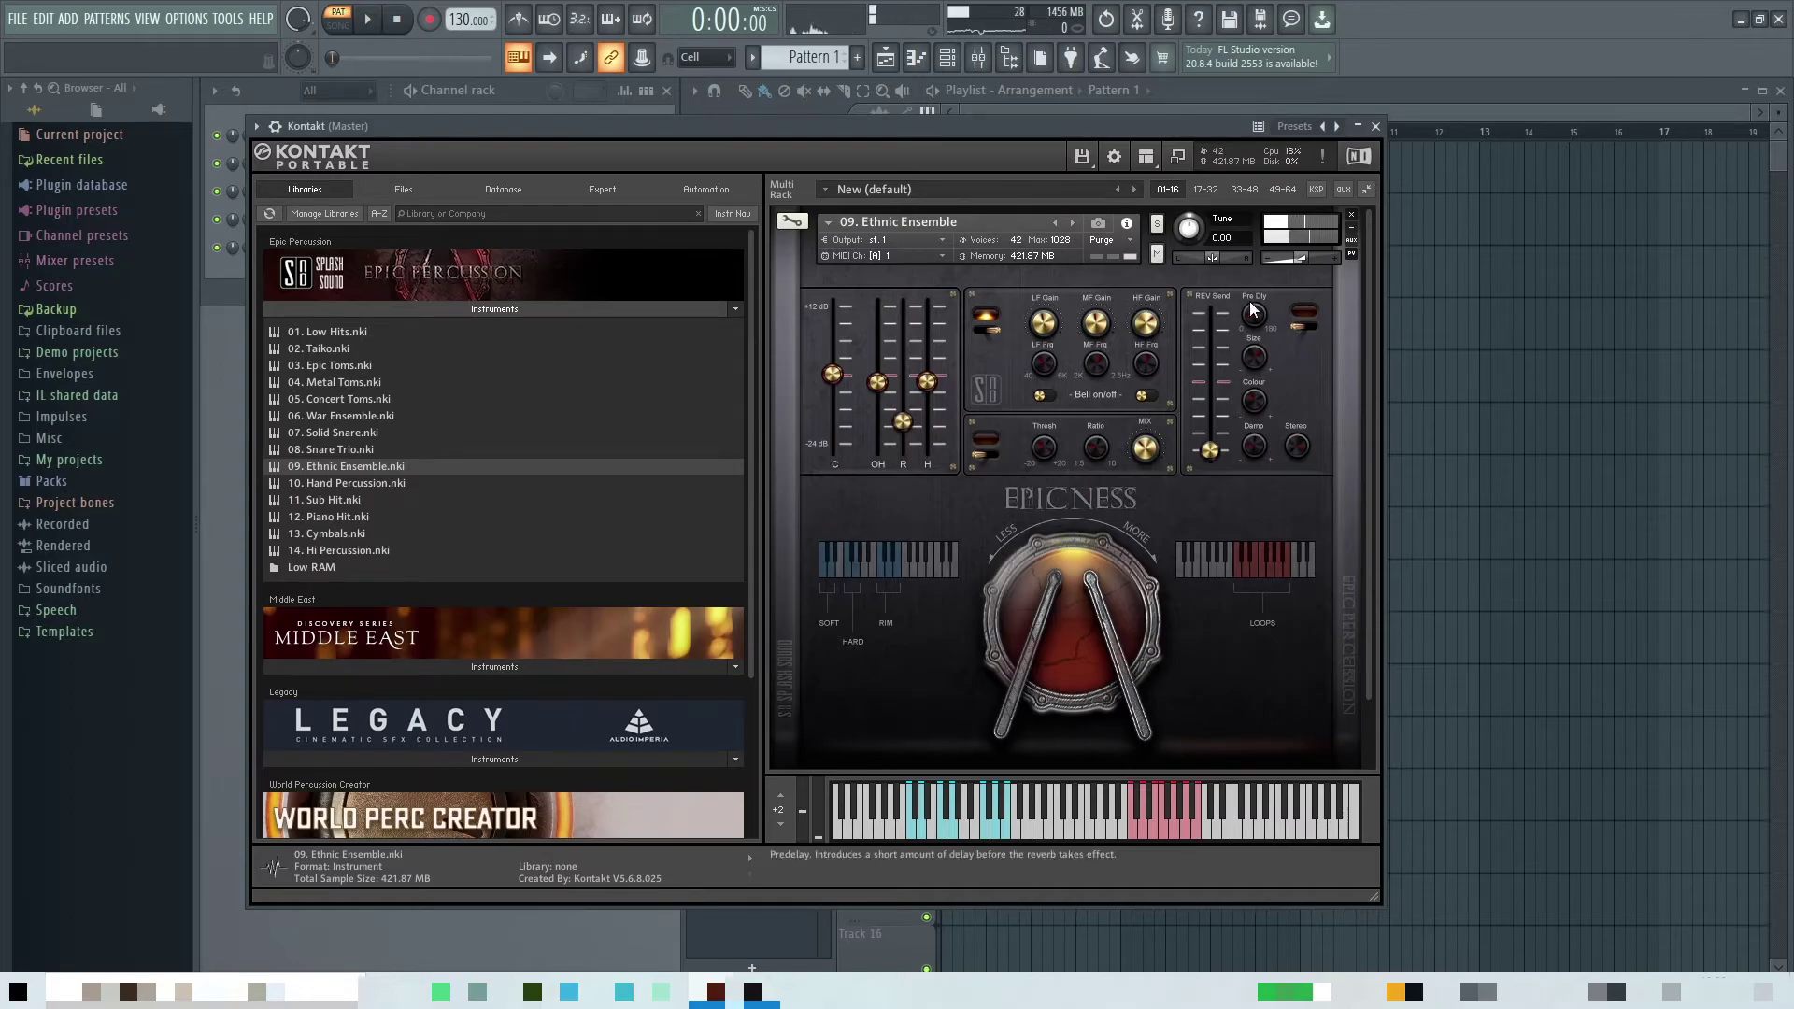
# Step: Replace Ethnic Ensemble with the 10. Hand Percussion instrument and audition its hit, rim, drag and mute keys
pyautogui.click(1349, 216)
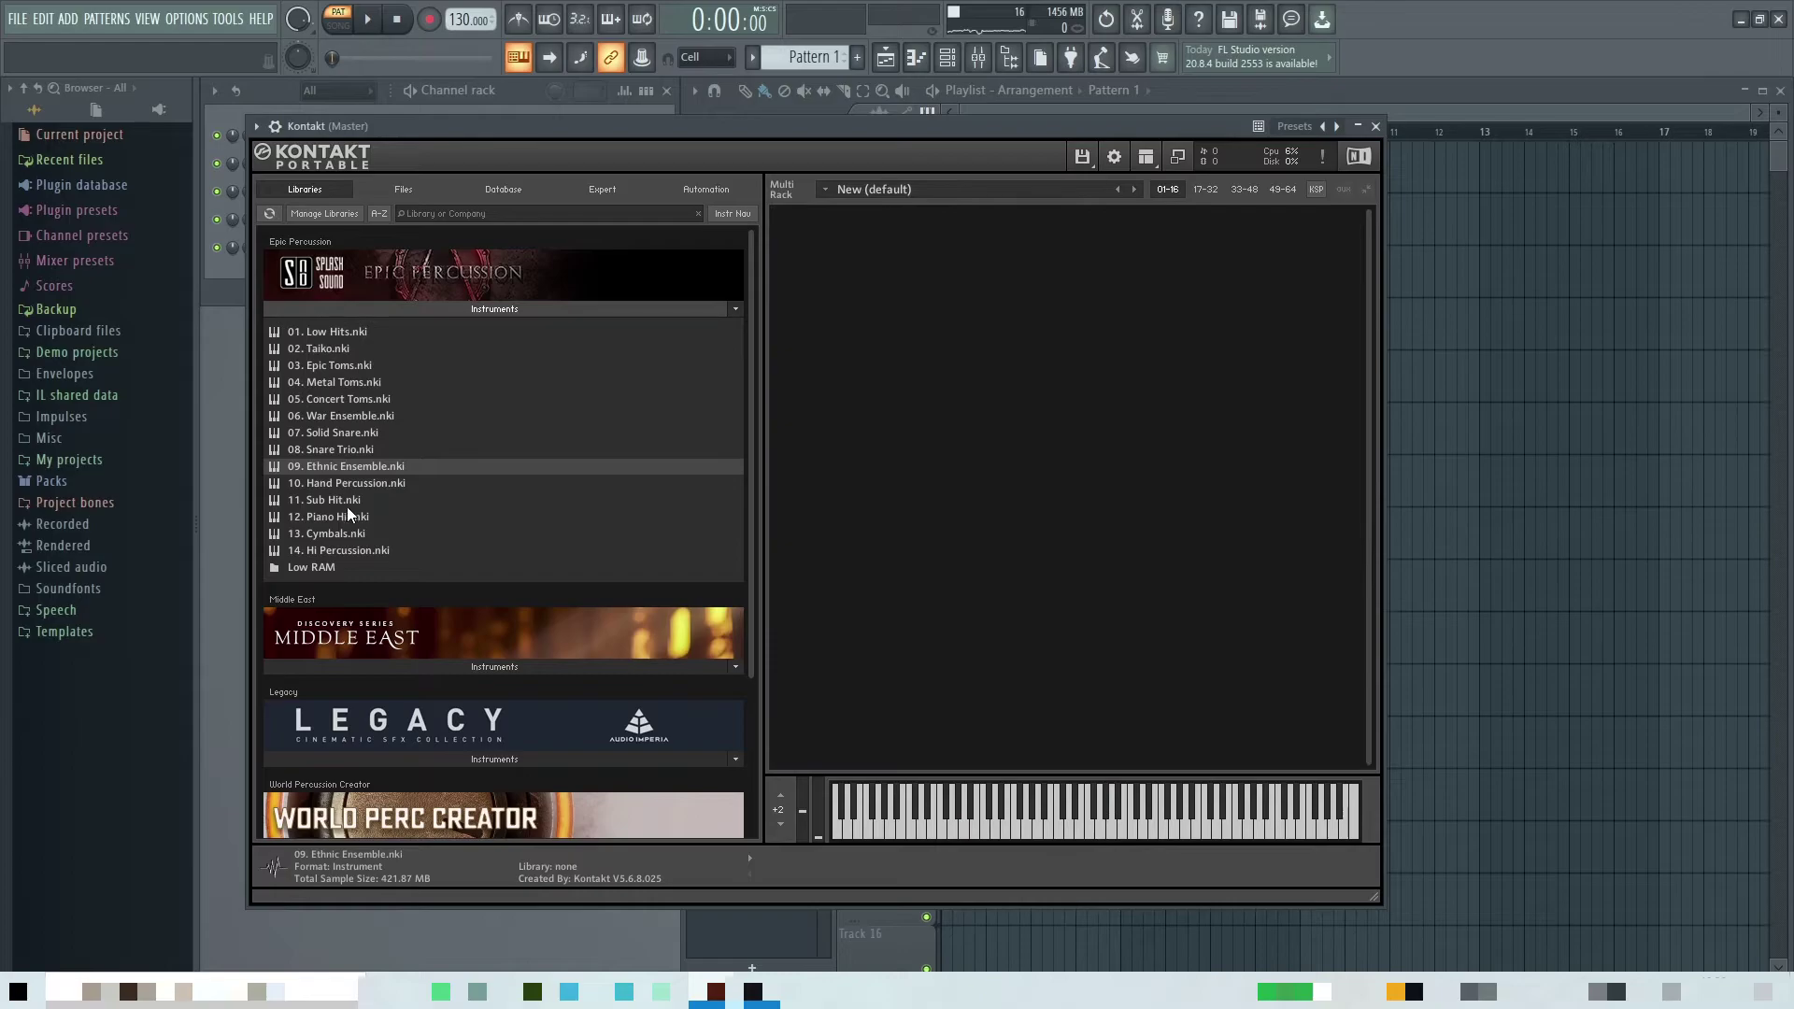
pyautogui.moveTo(366, 482); pyautogui.dragTo(961, 509)
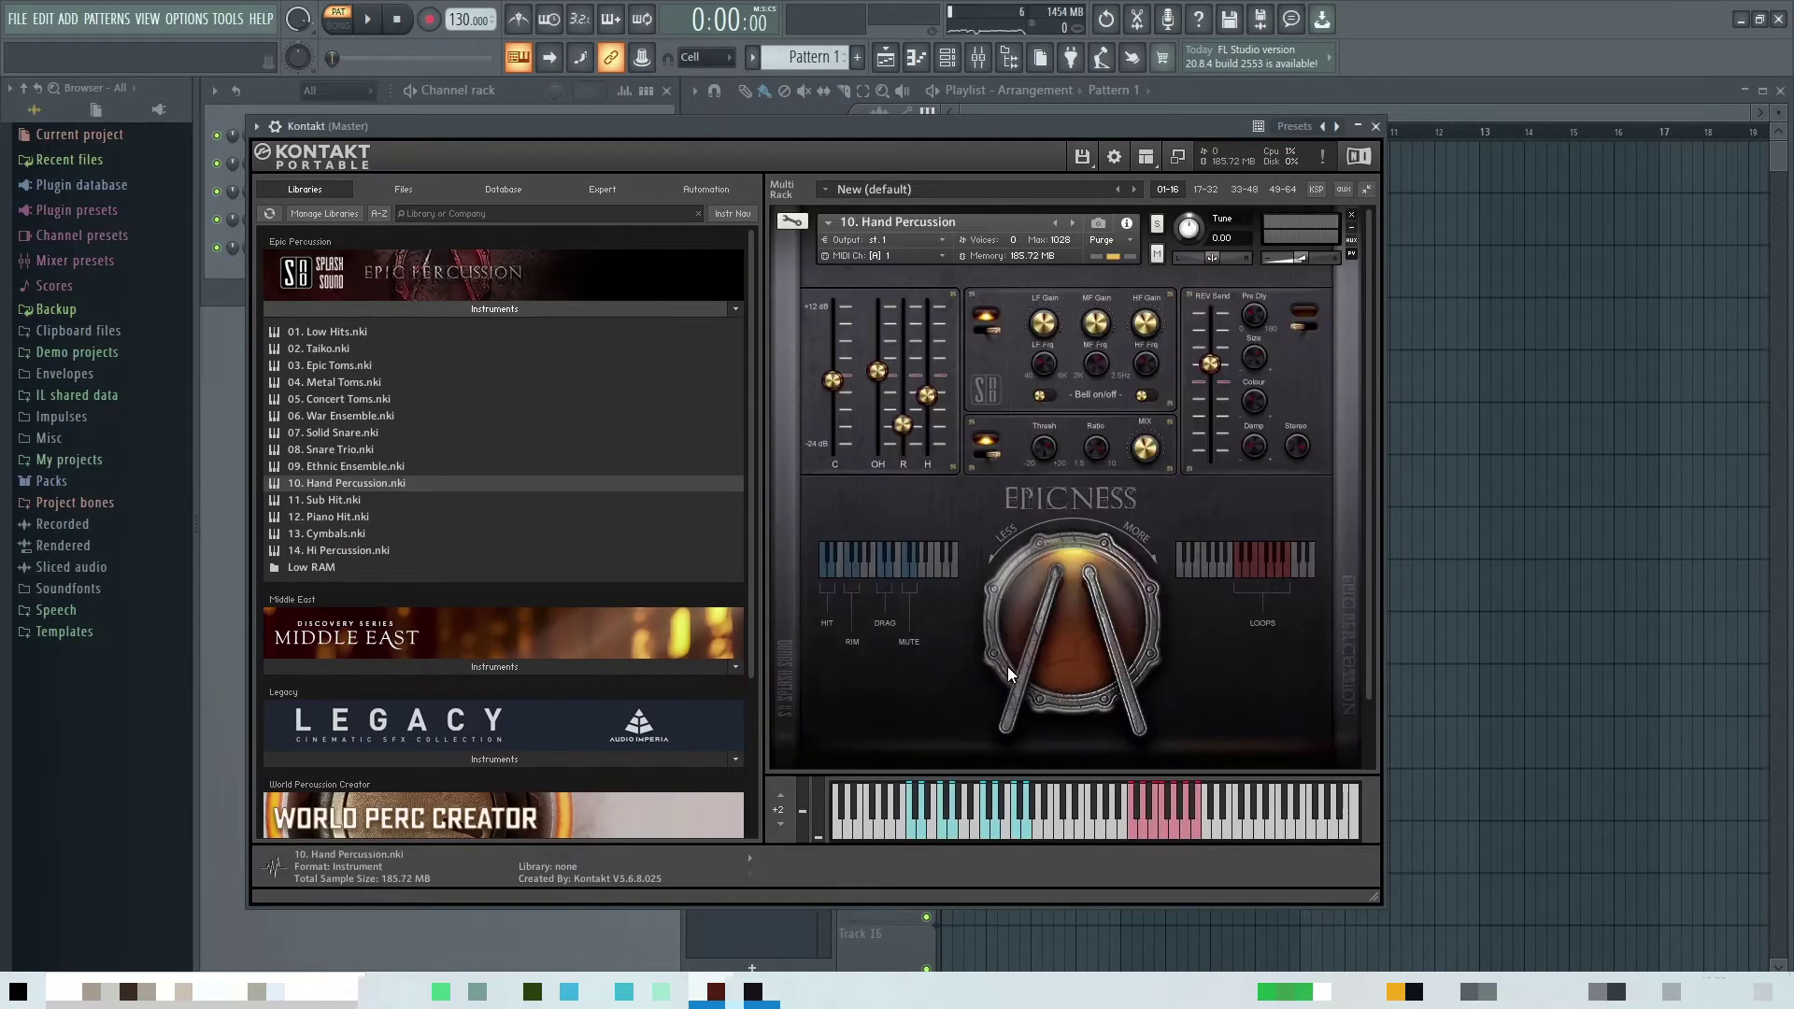
pyautogui.click(911, 833)
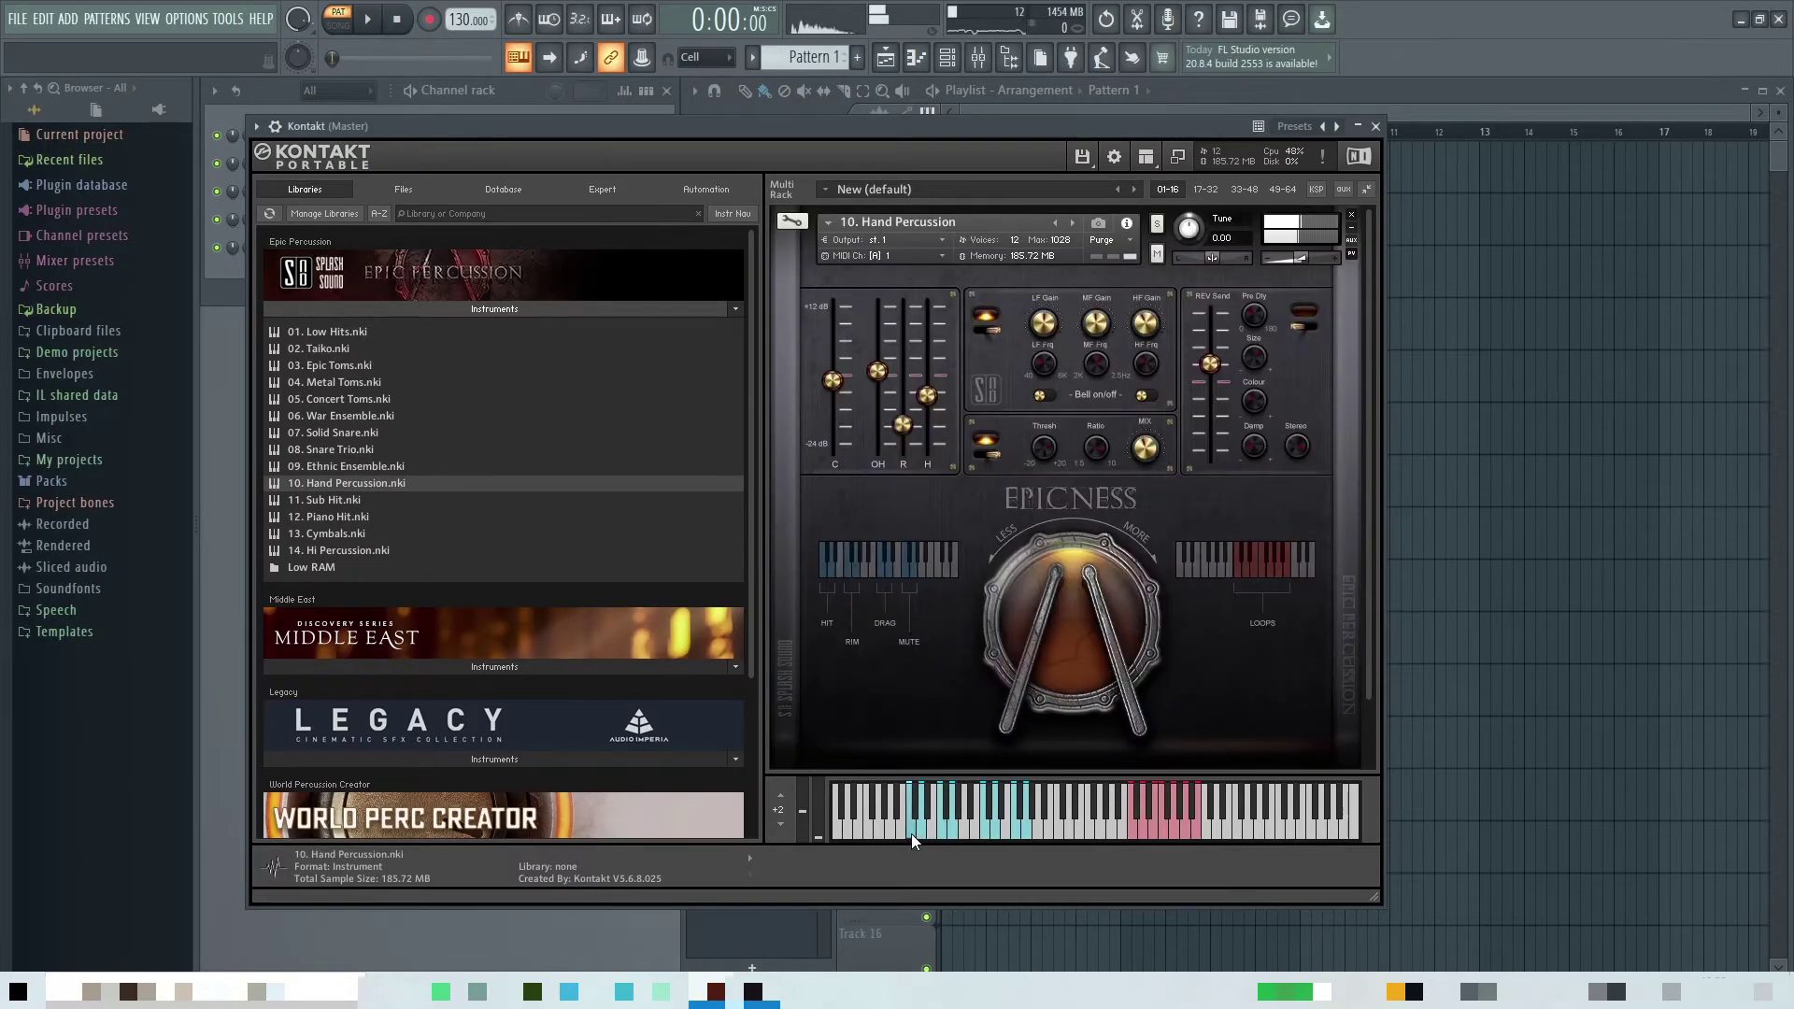
pyautogui.click(919, 833)
pyautogui.click(943, 829)
pyautogui.click(951, 830)
pyautogui.click(985, 829)
pyautogui.click(996, 832)
pyautogui.click(1017, 834)
pyautogui.click(1027, 834)
# Step: Replace Hand Percussion with the 11. Sub Hit instrument and audition keys across its playable range
pyautogui.click(1352, 217)
pyautogui.moveTo(325, 507); pyautogui.dragTo(984, 502)
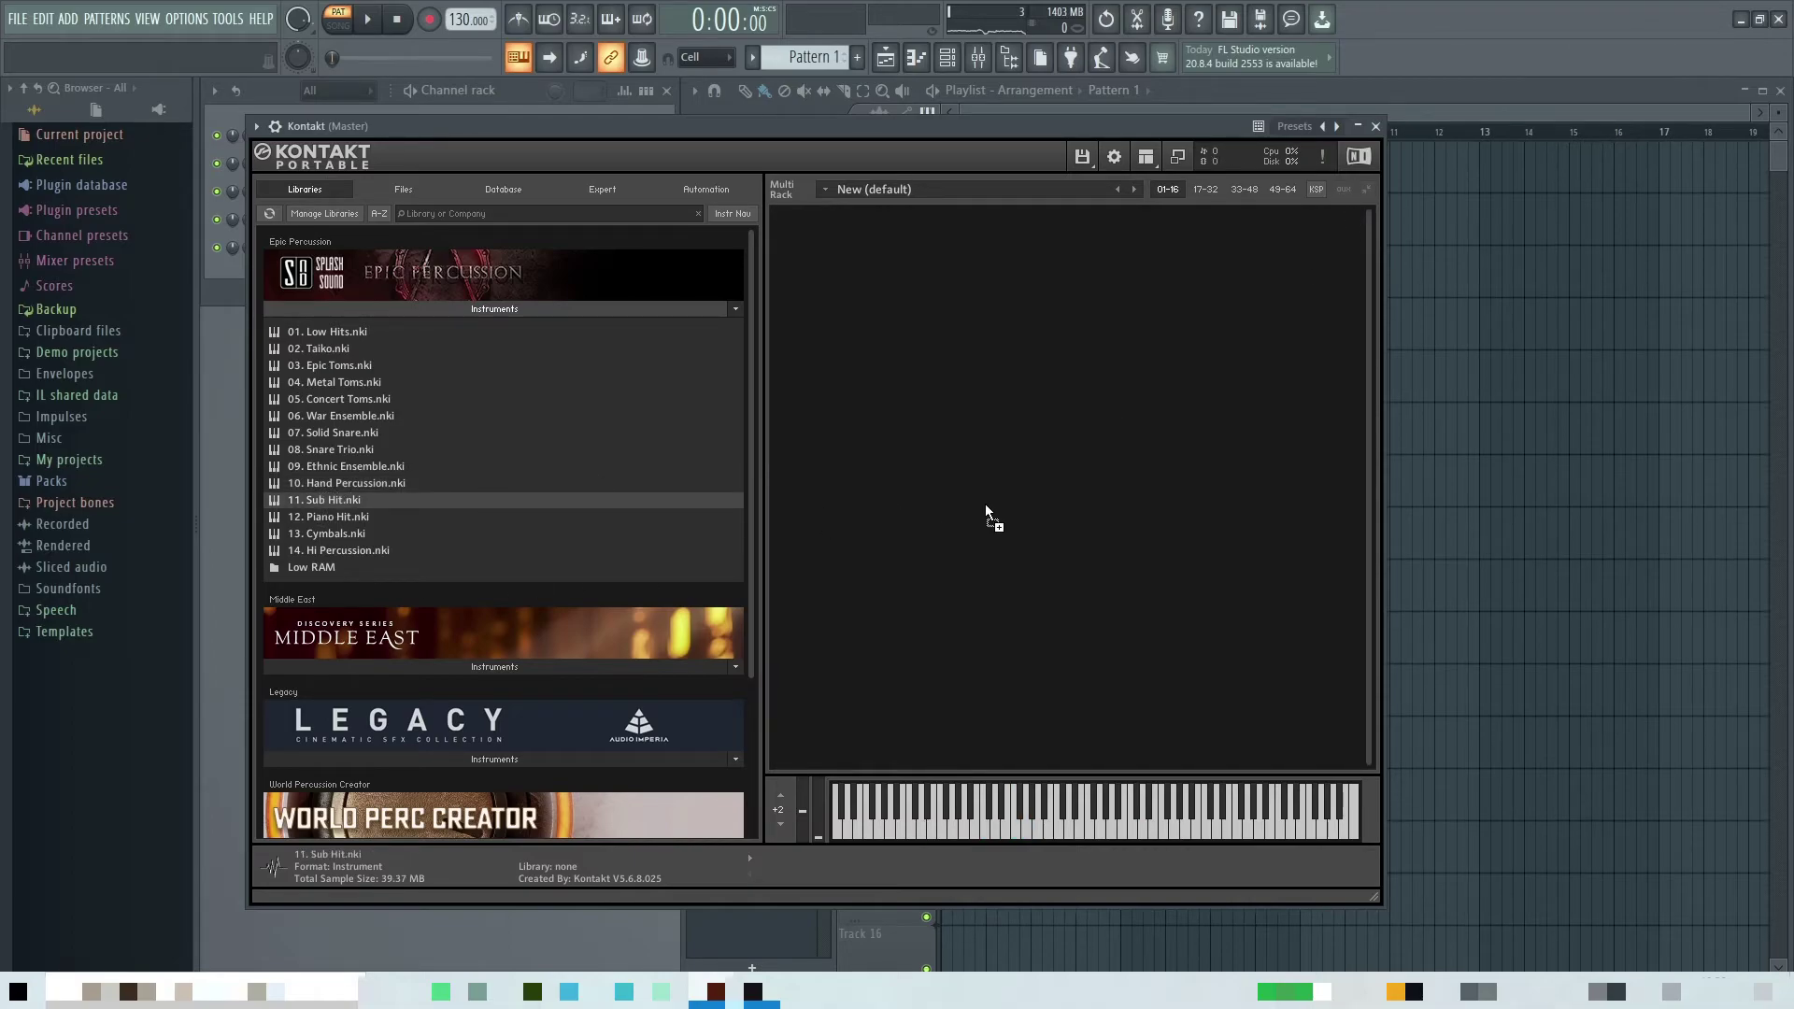
pyautogui.click(908, 832)
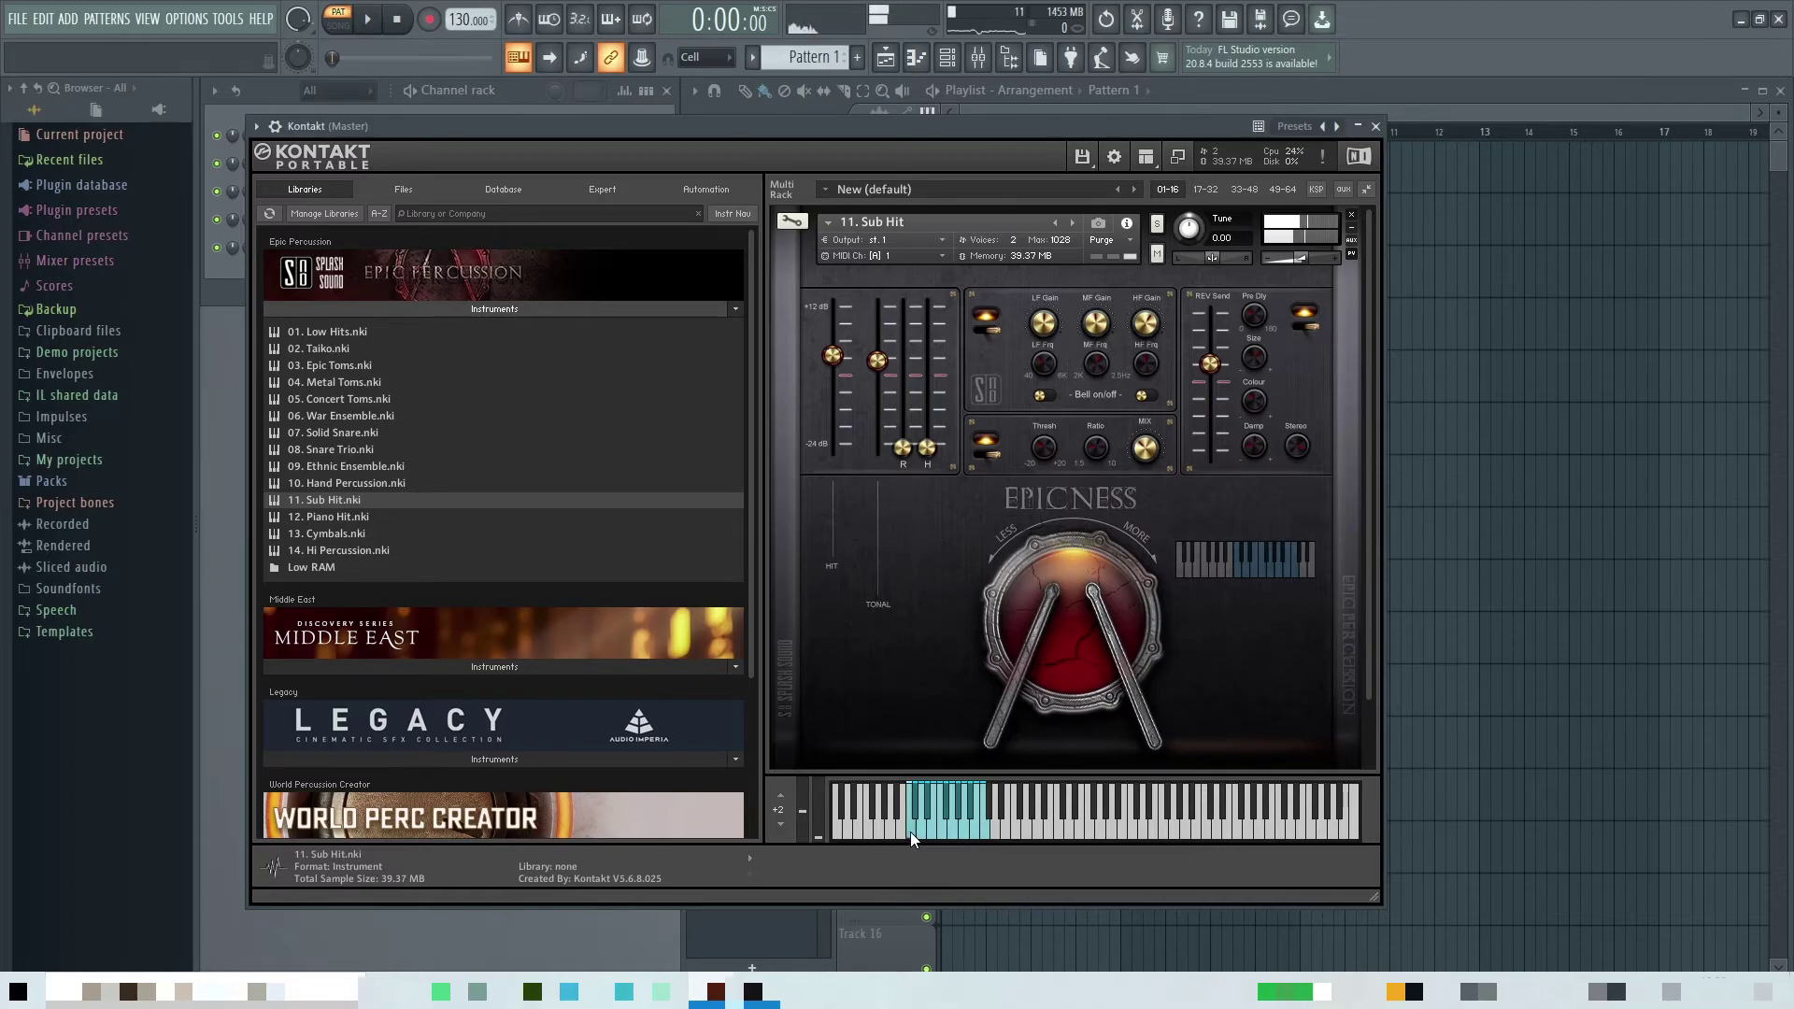
pyautogui.click(918, 833)
pyautogui.click(933, 833)
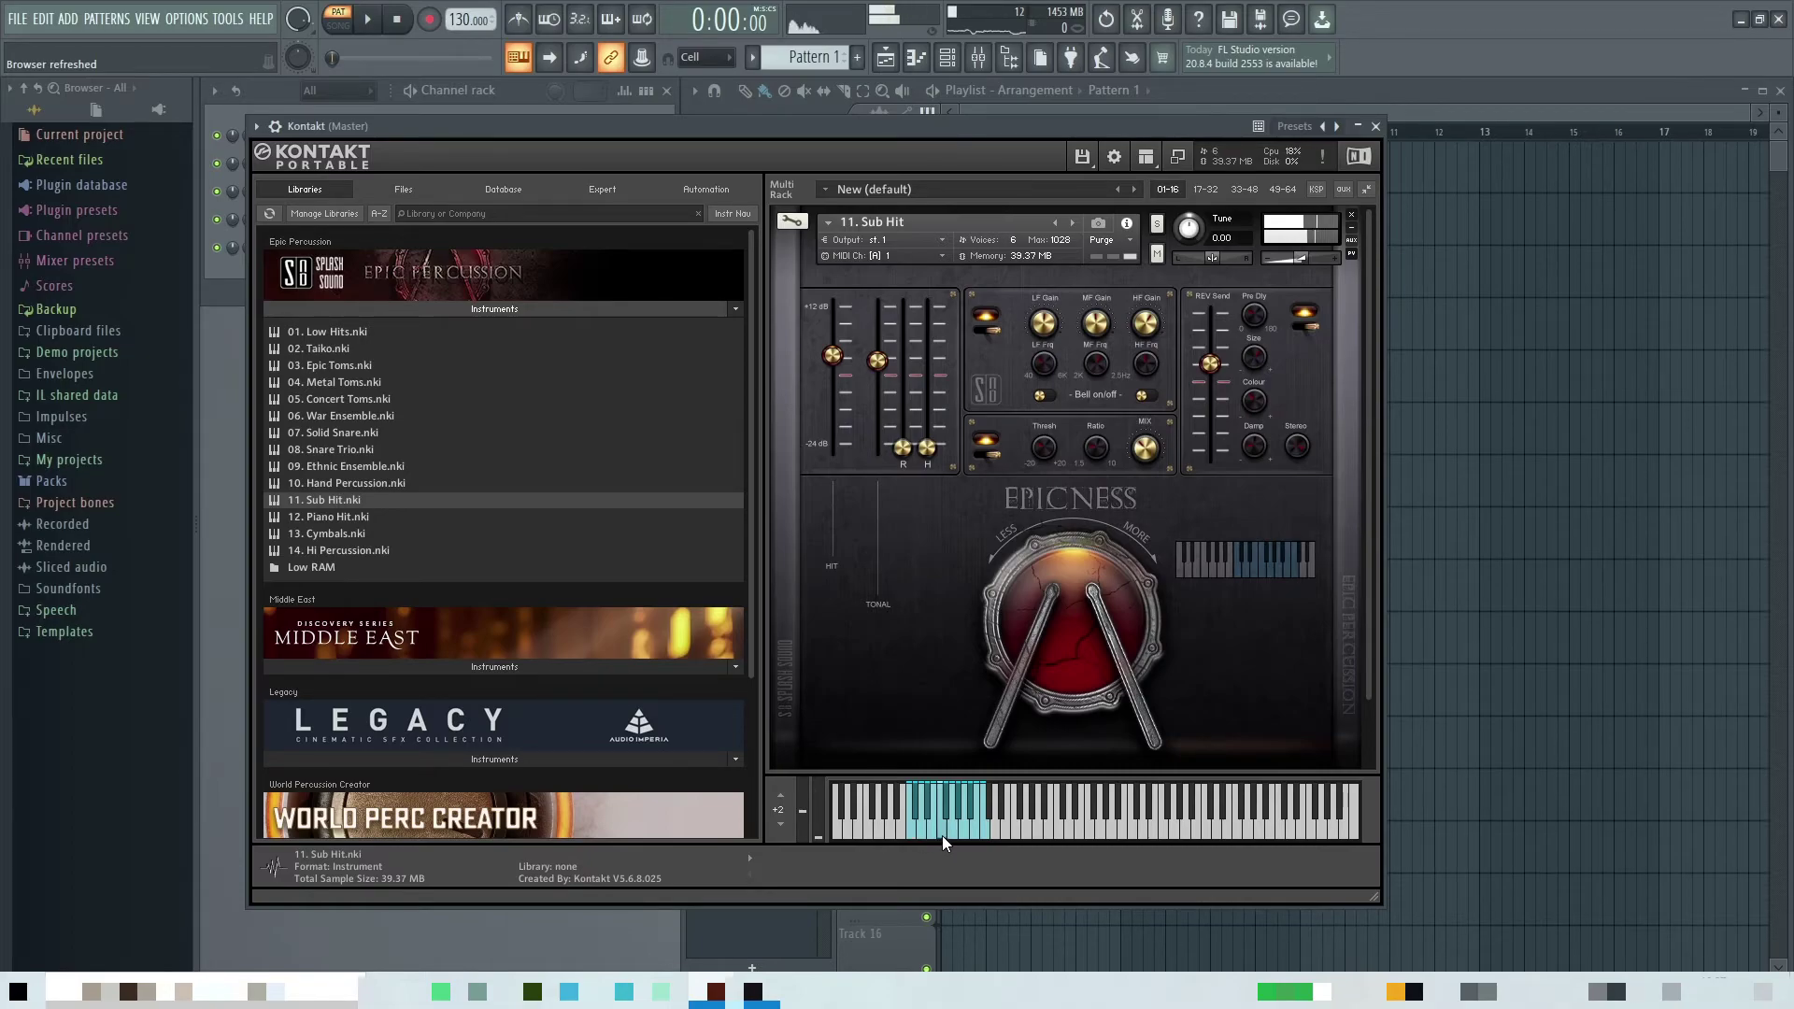
pyautogui.click(951, 837)
pyautogui.click(962, 832)
pyautogui.click(977, 832)
pyautogui.click(985, 835)
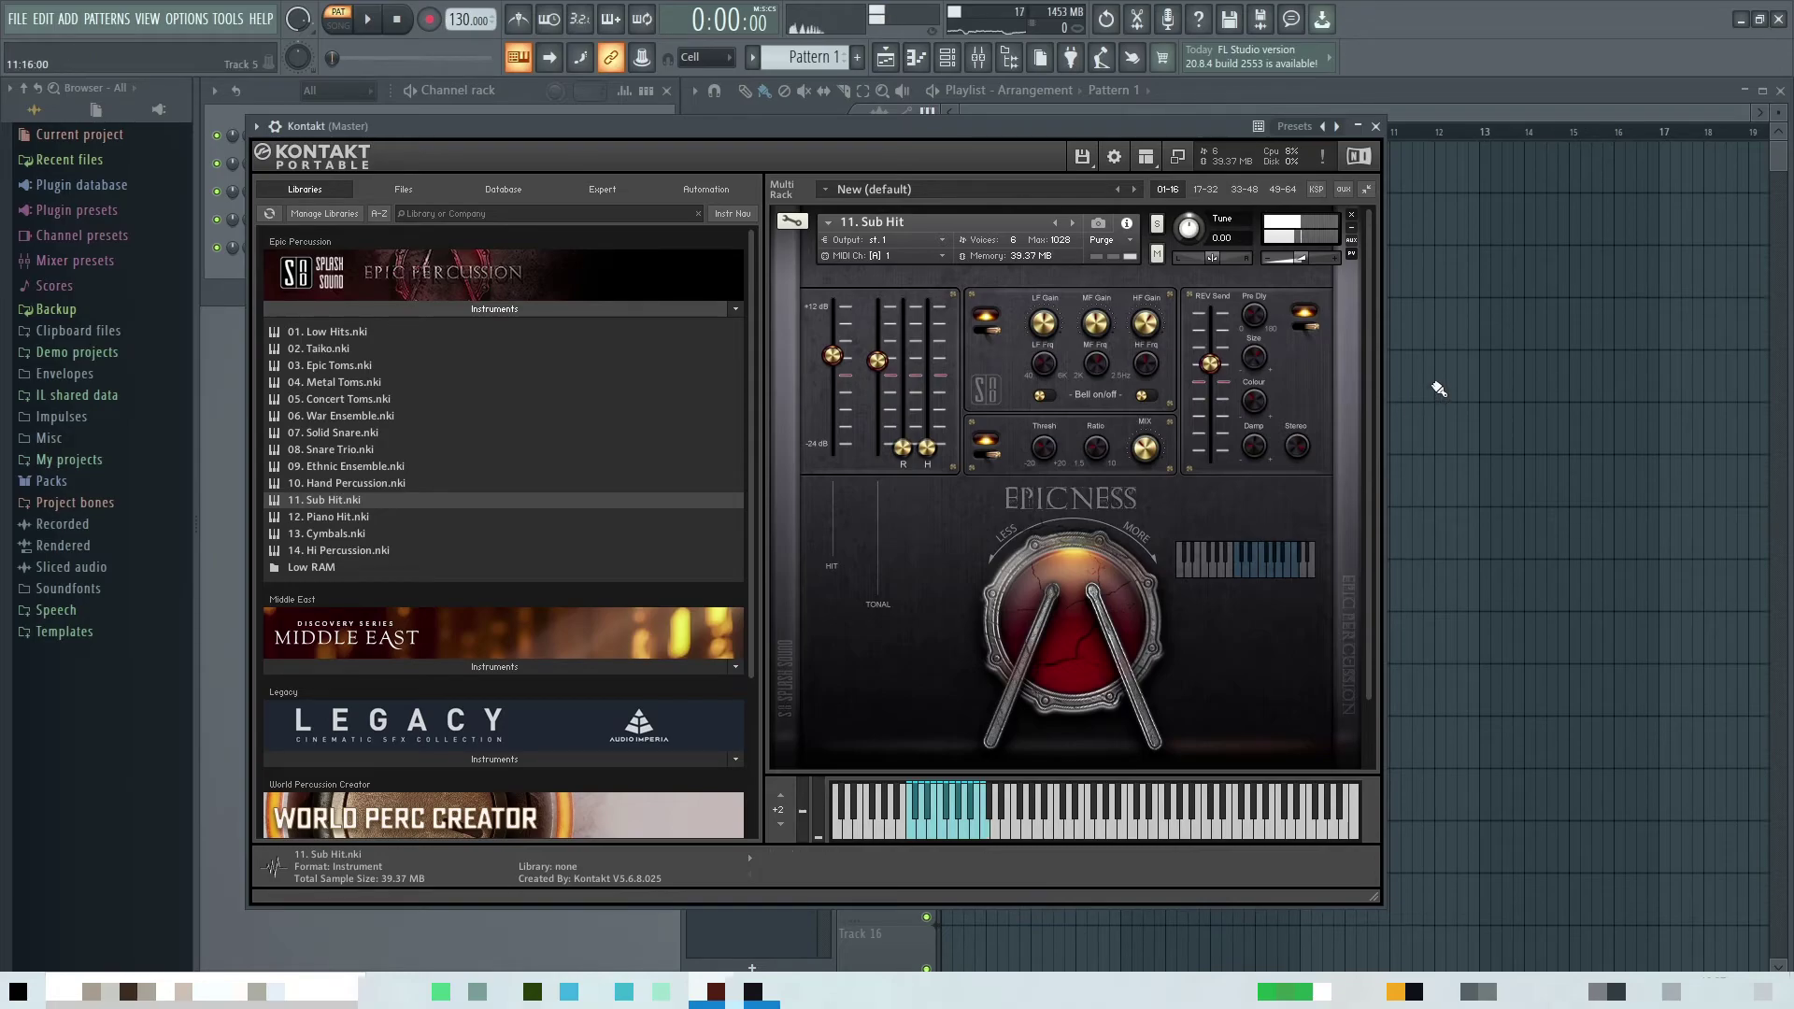
# Step: Replace Sub Hit with the 12. Piano Hit instrument and audition low to high keys in its playable range
pyautogui.click(1351, 215)
pyautogui.doubleClick(299, 517)
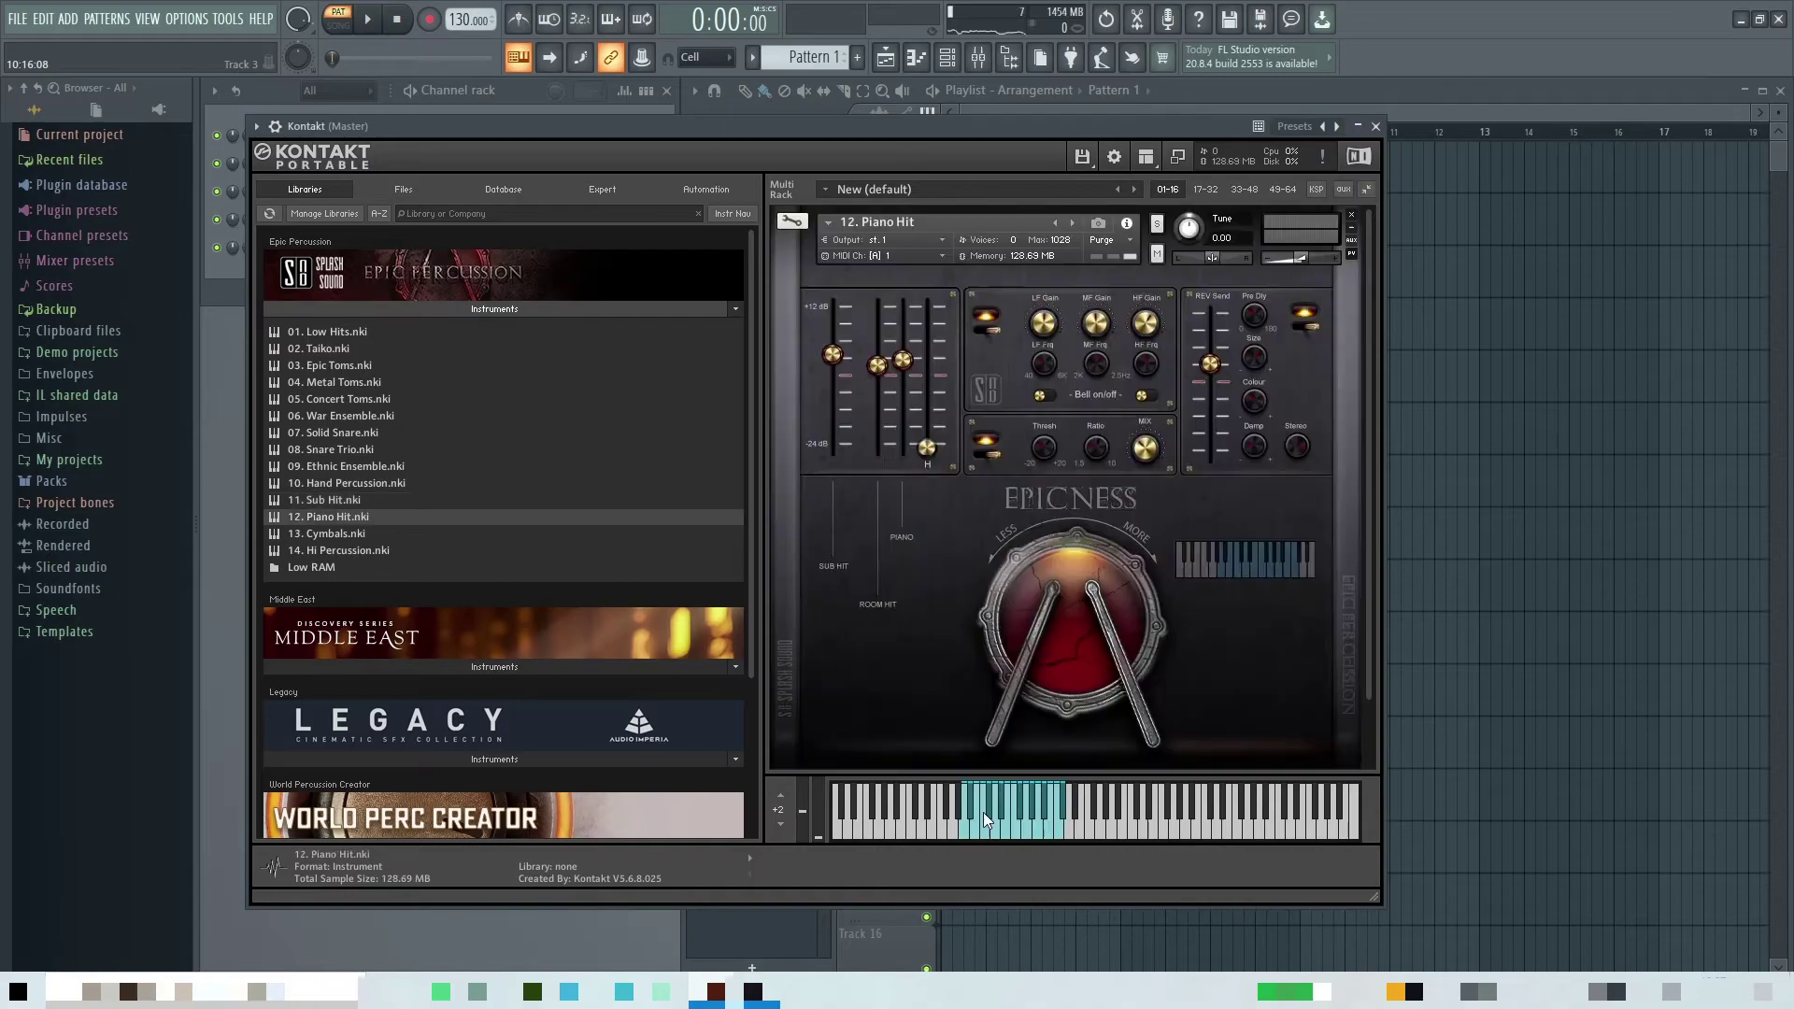
pyautogui.click(962, 833)
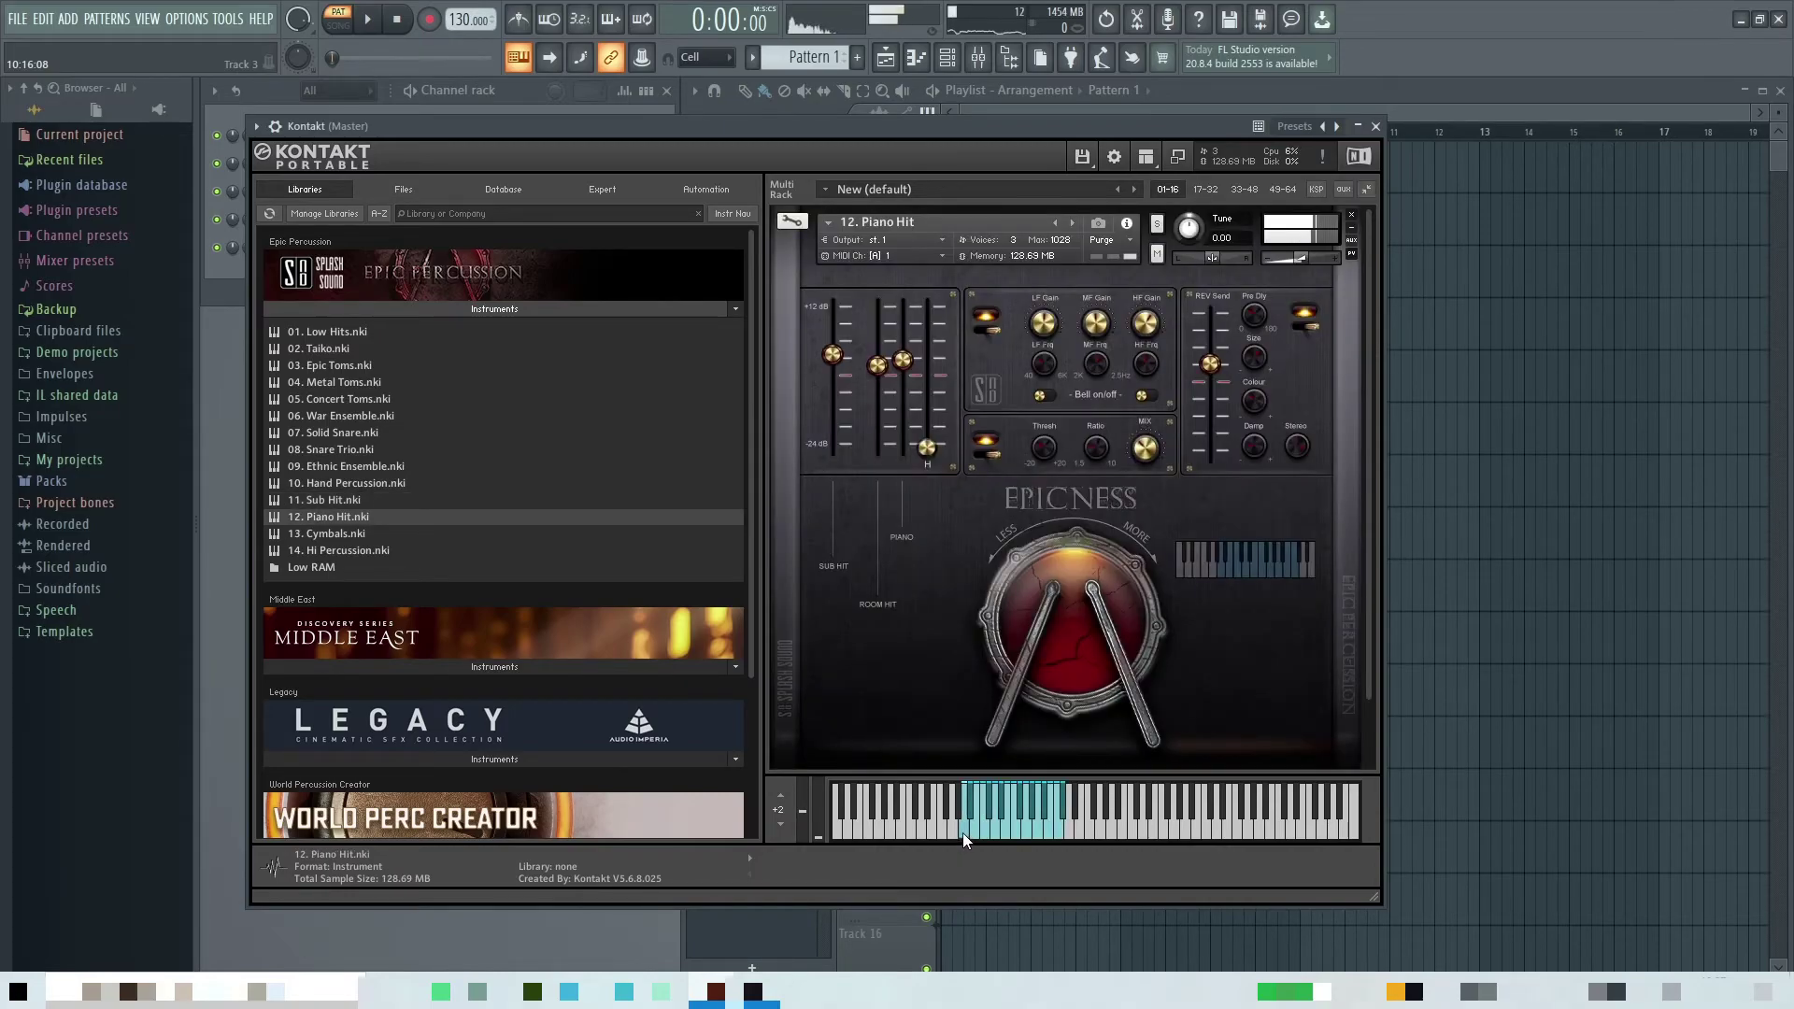
pyautogui.click(964, 833)
pyautogui.click(973, 809)
pyautogui.click(972, 809)
pyautogui.click(967, 833)
pyautogui.click(970, 811)
pyautogui.click(977, 826)
pyautogui.click(978, 829)
pyautogui.click(985, 833)
pyautogui.click(996, 833)
pyautogui.click(1024, 835)
pyautogui.click(1052, 833)
# Step: Replace Piano Hit with the 13. Cymbals instrument and audition keys from each of its cymbal key groups
pyautogui.click(1351, 215)
pyautogui.moveTo(340, 538); pyautogui.dragTo(1211, 541)
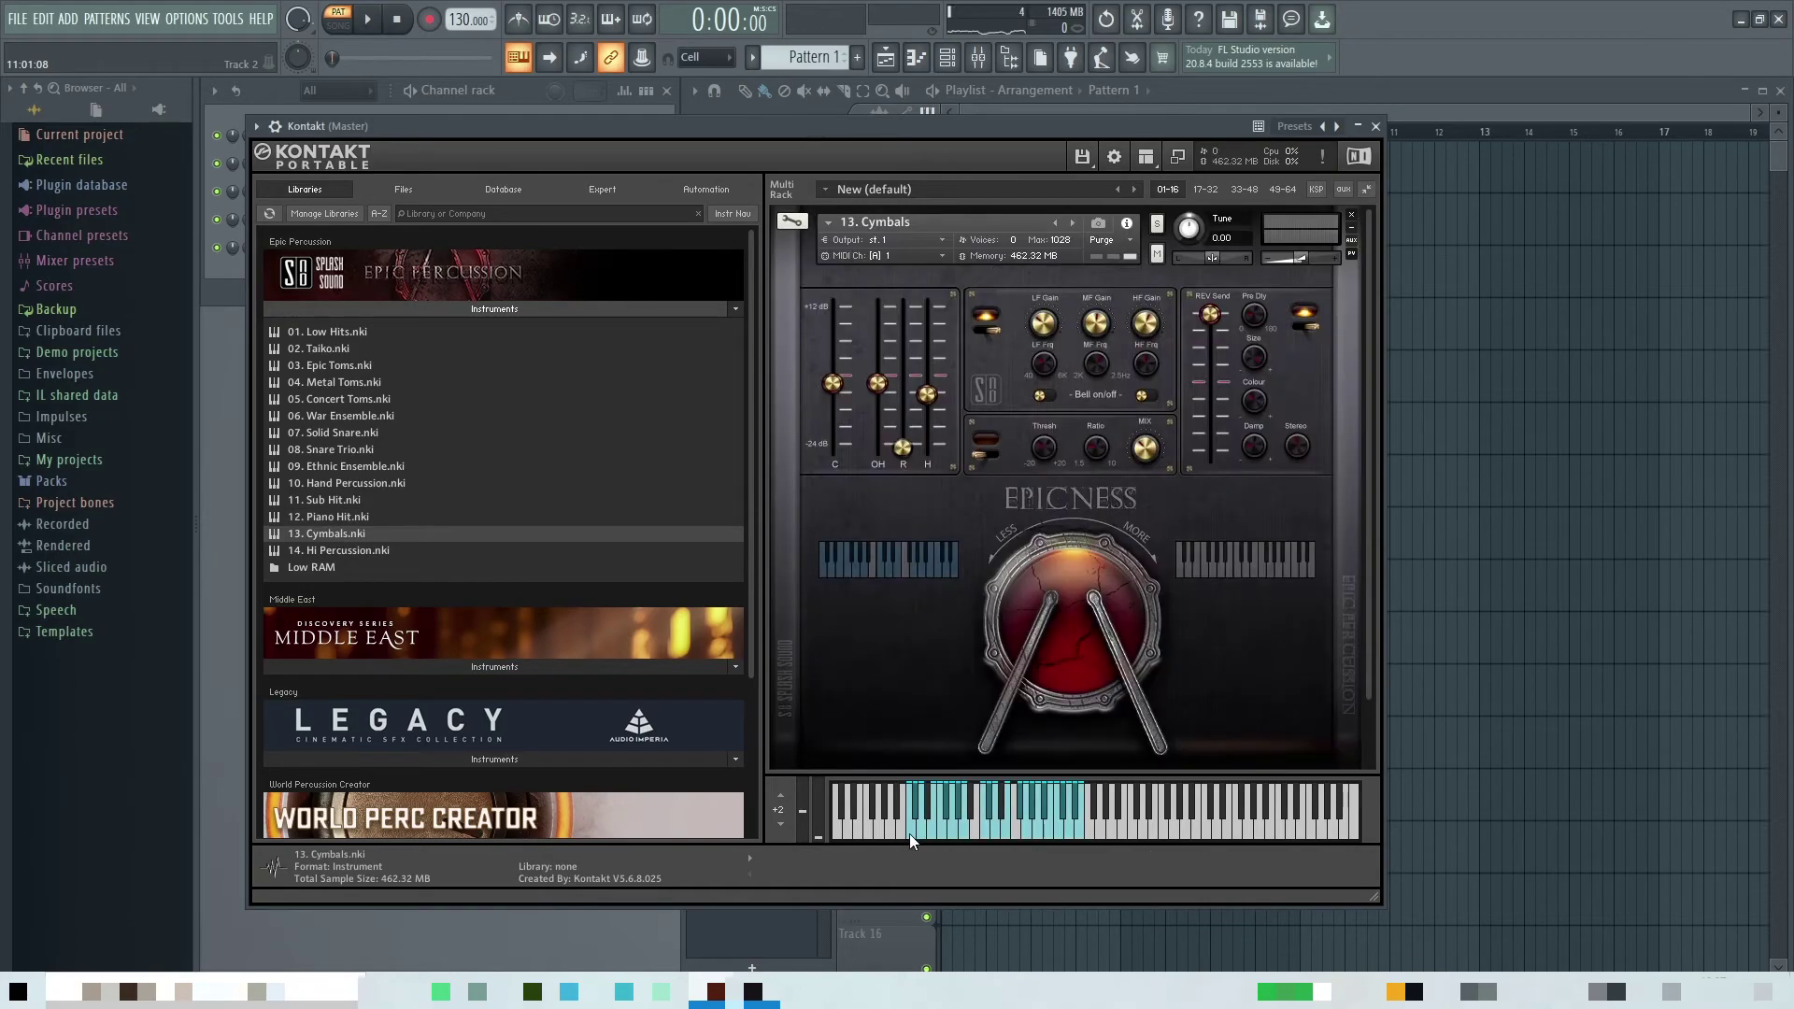
pyautogui.click(912, 835)
pyautogui.click(941, 832)
pyautogui.click(950, 836)
pyautogui.click(960, 837)
pyautogui.click(1003, 836)
pyautogui.click(1003, 832)
pyautogui.click(1047, 833)
pyautogui.click(1070, 832)
# Step: Replace Cymbals with the 14. Hi Percussion instrument and audition its hat, shaker, tambourine and sticks keys and one loop
pyautogui.click(1351, 217)
pyautogui.moveTo(327, 550); pyautogui.dragTo(1163, 564)
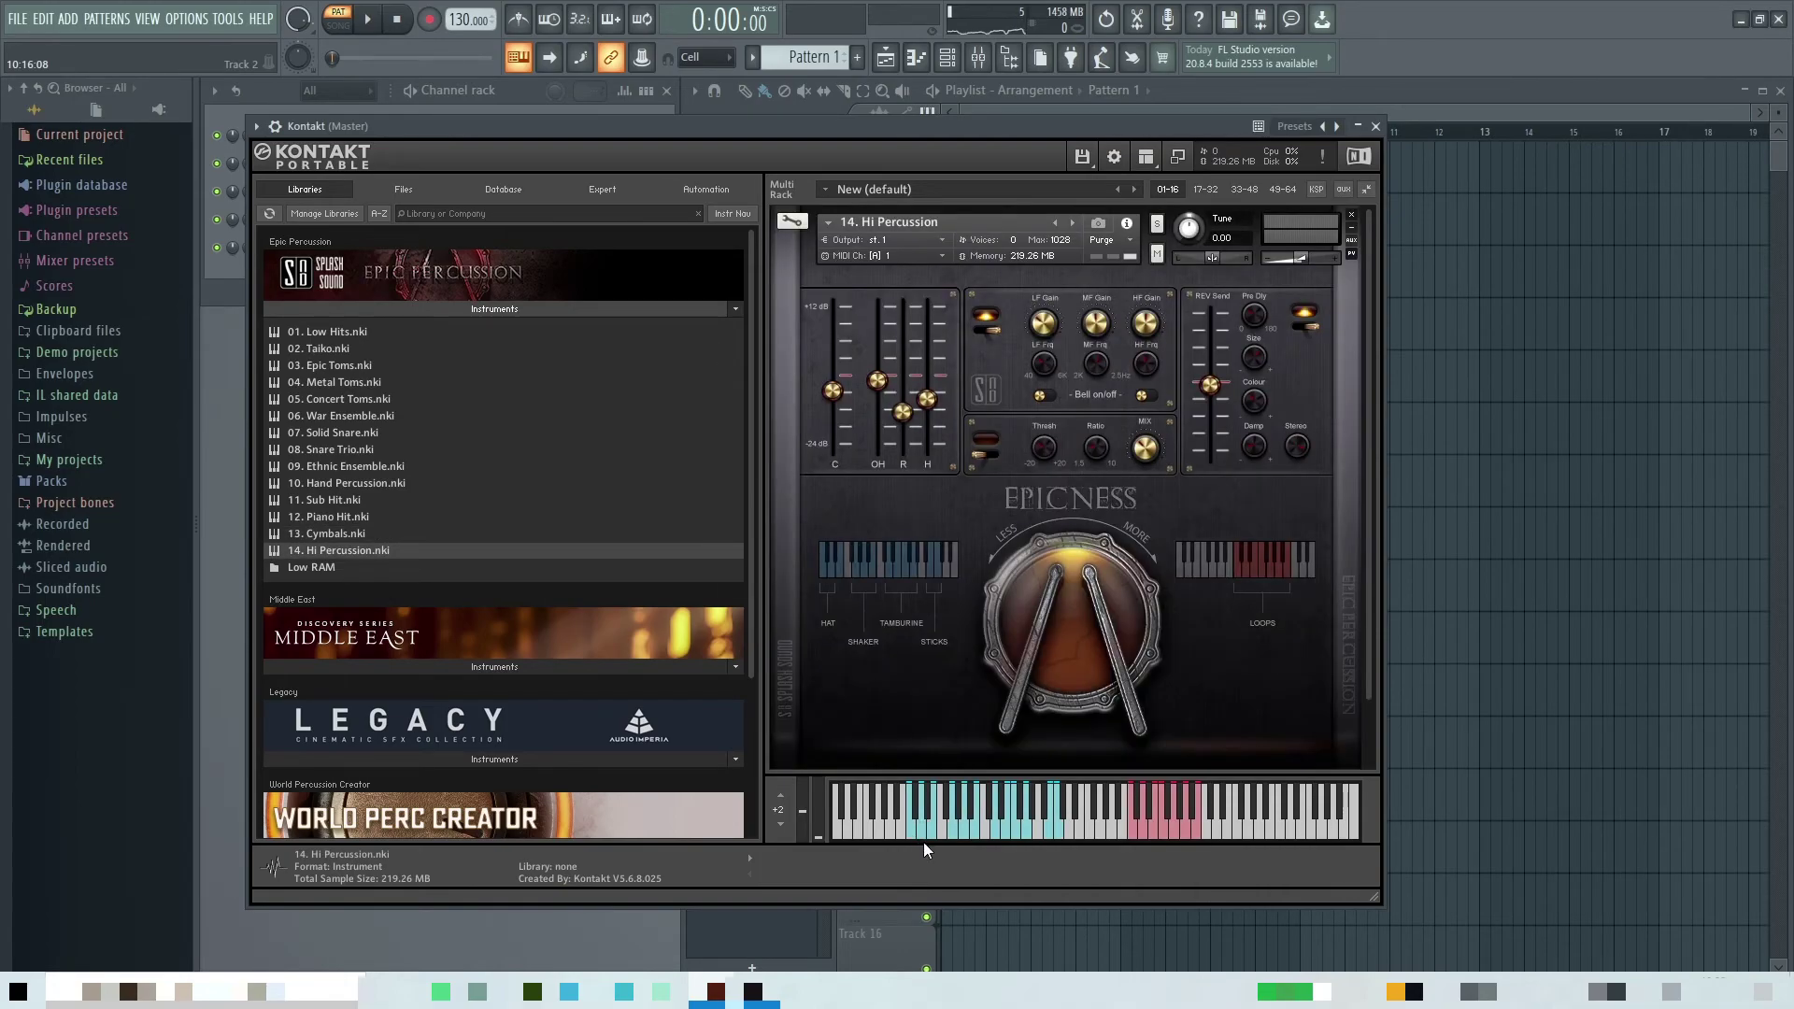
pyautogui.click(912, 834)
pyautogui.click(919, 835)
pyautogui.click(928, 837)
pyautogui.click(951, 828)
pyautogui.click(964, 833)
pyautogui.click(974, 832)
pyautogui.click(995, 831)
pyautogui.click(1009, 832)
pyautogui.click(1026, 833)
pyautogui.click(1026, 833)
pyautogui.click(1050, 828)
pyautogui.click(1144, 834)
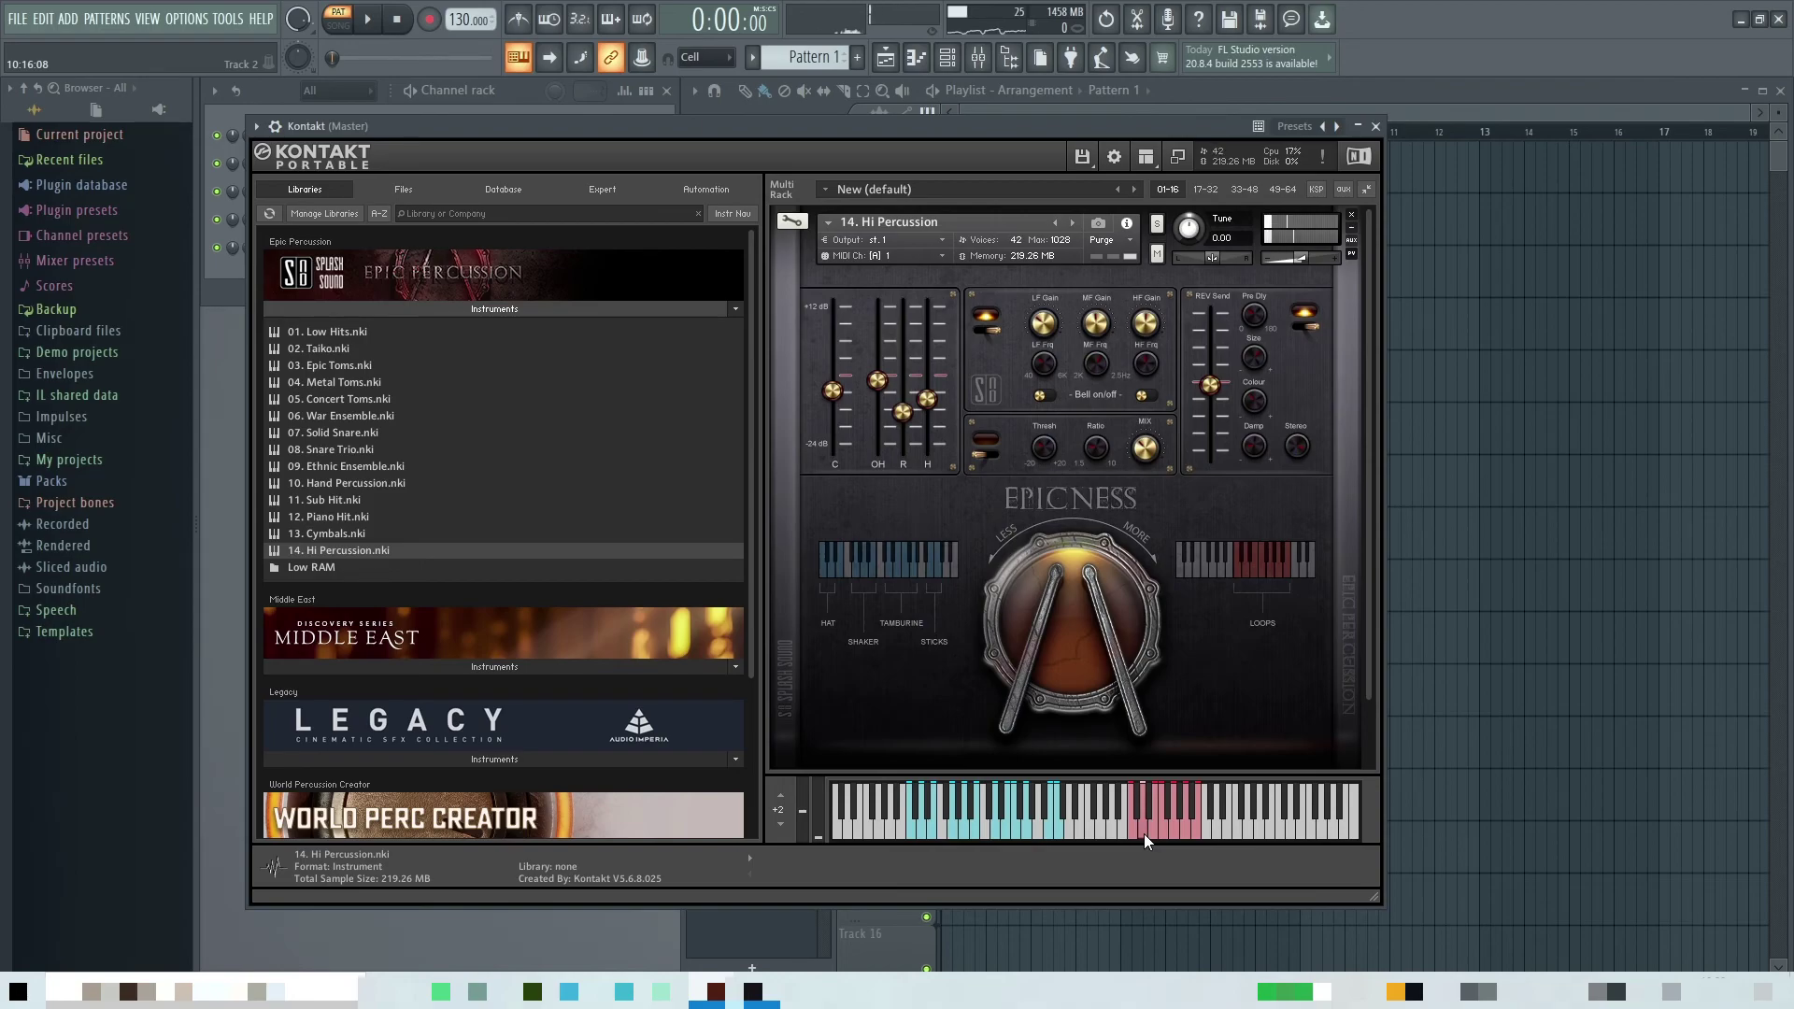